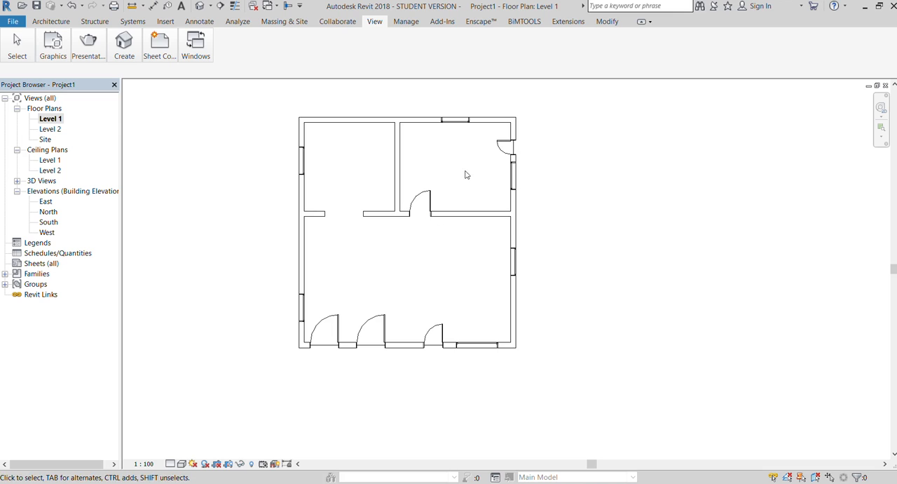
Delete the small door and the middle door from the south wall, keeping the westernmost one.
{"action": "left_click", "coordinate": [429, 333]}
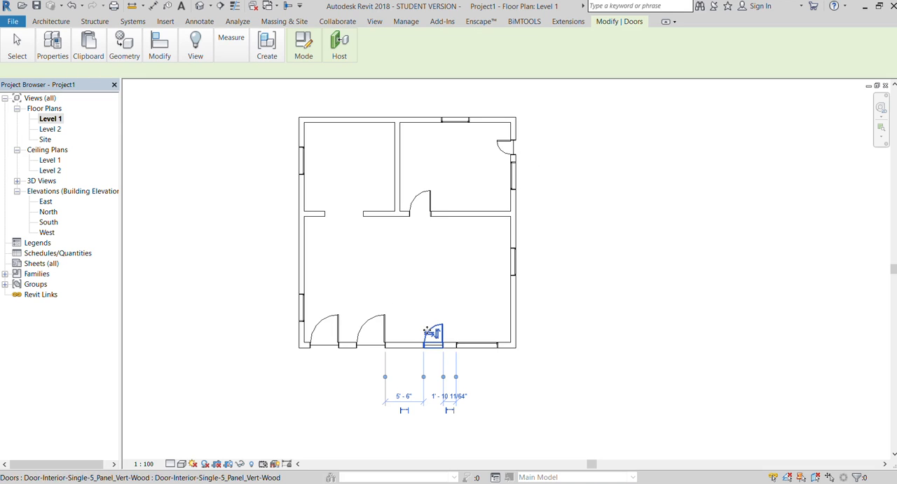
{"action": "key", "text": "Delete"}
{"action": "left_click", "coordinate": [383, 330]}
{"action": "key", "text": "Delete"}
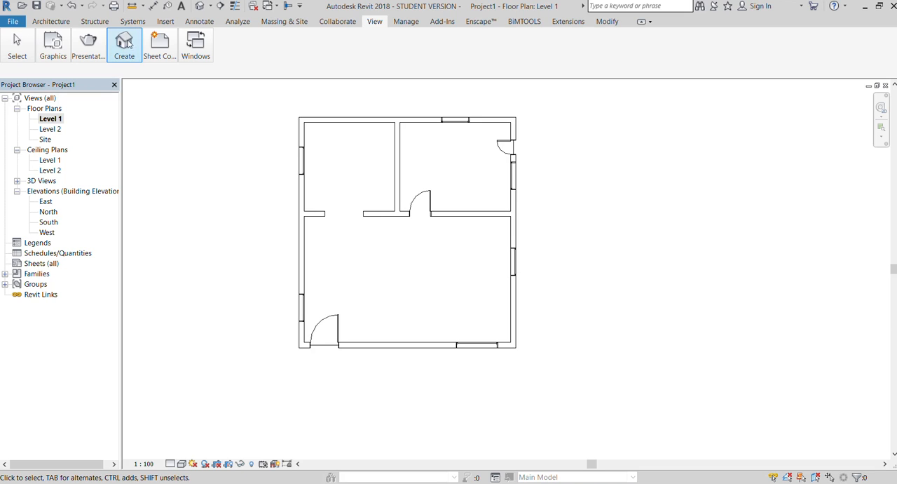
Load the Sofa-Corbu furniture family and place one sofa near the middle of the large lower room.
{"action": "left_click", "coordinate": [49, 23]}
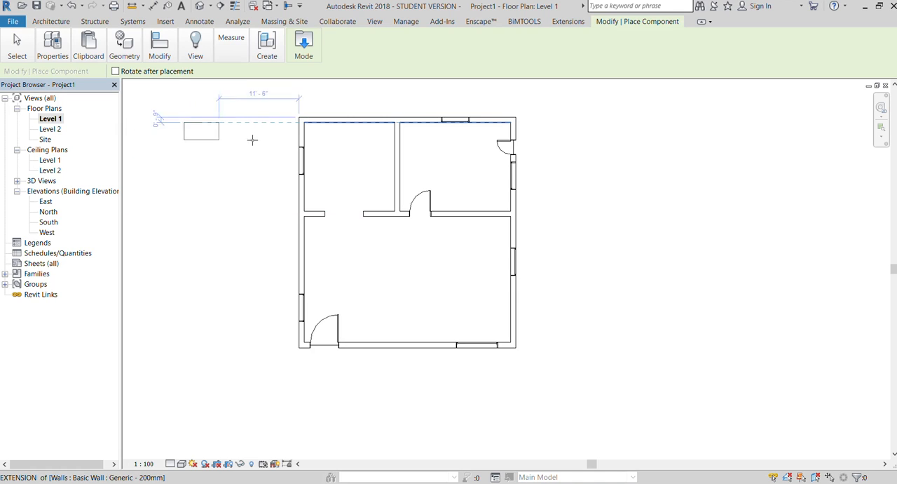
{"action": "left_click", "coordinate": [303, 46]}
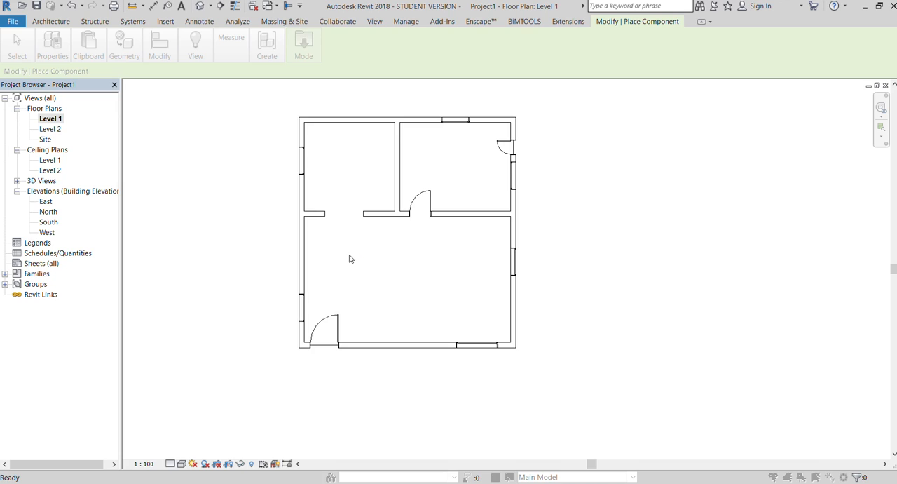
{"action": "left_click", "coordinate": [347, 276]}
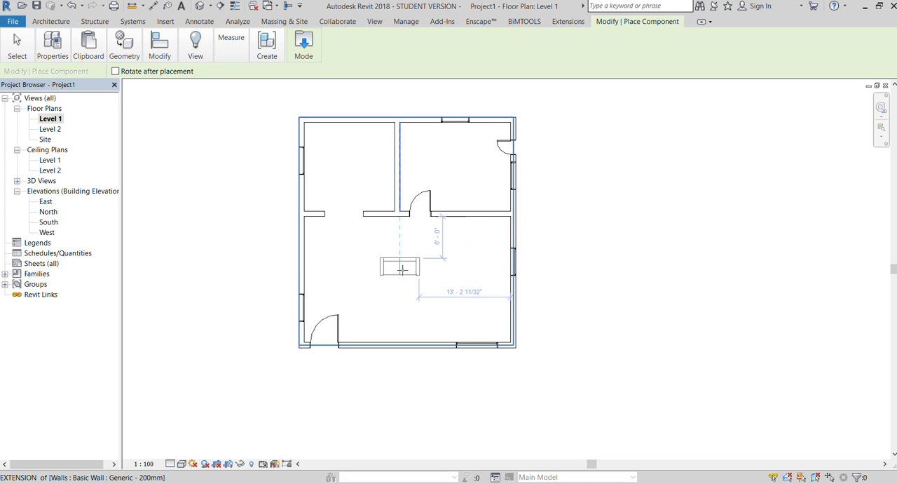
{"action": "left_click", "coordinate": [392, 275]}
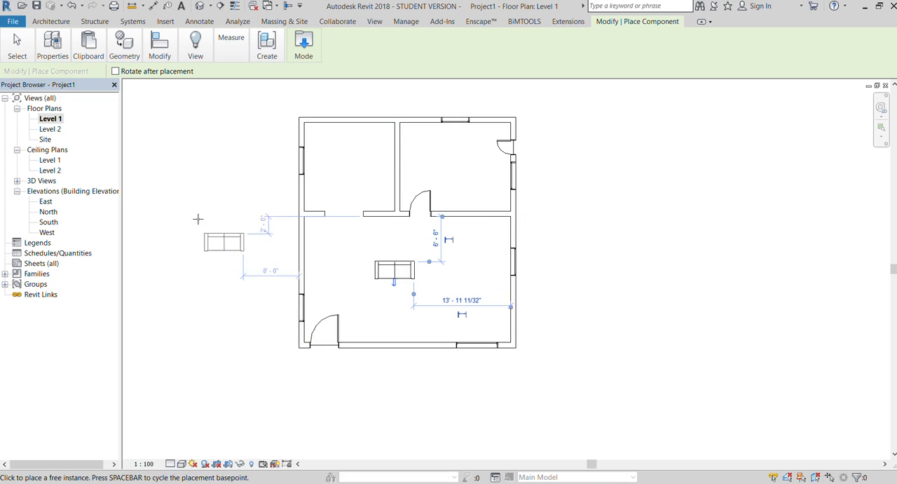
{"action": "key", "text": "Escape"}
{"action": "key", "text": "Escape"}
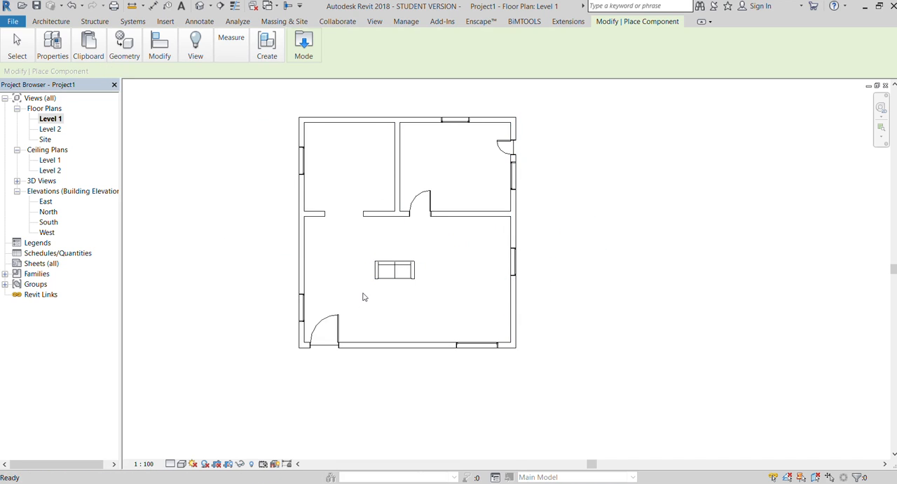
Nudge the window in the large room's east wall down toward the south wall.
{"action": "scroll", "coordinate": [364, 297], "scroll_direction": "up", "scroll_amount": 2}
{"action": "left_click", "coordinate": [391, 279]}
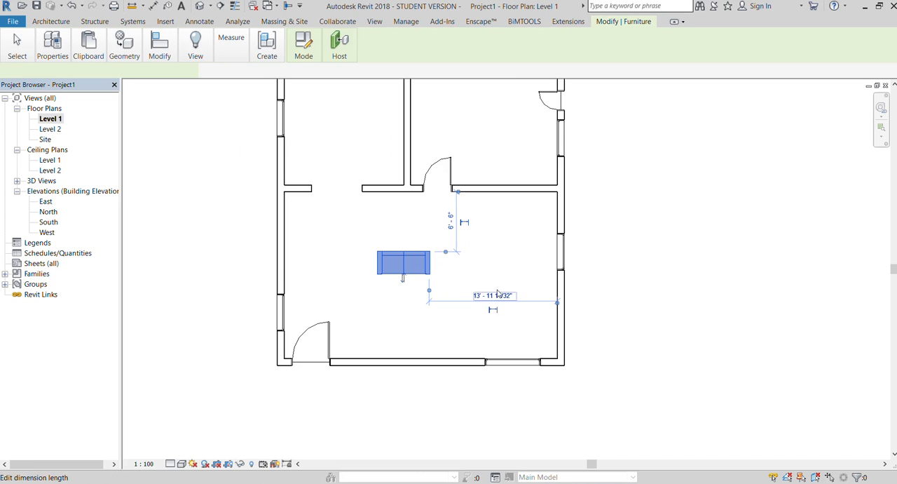
{"action": "left_click", "coordinate": [559, 257]}
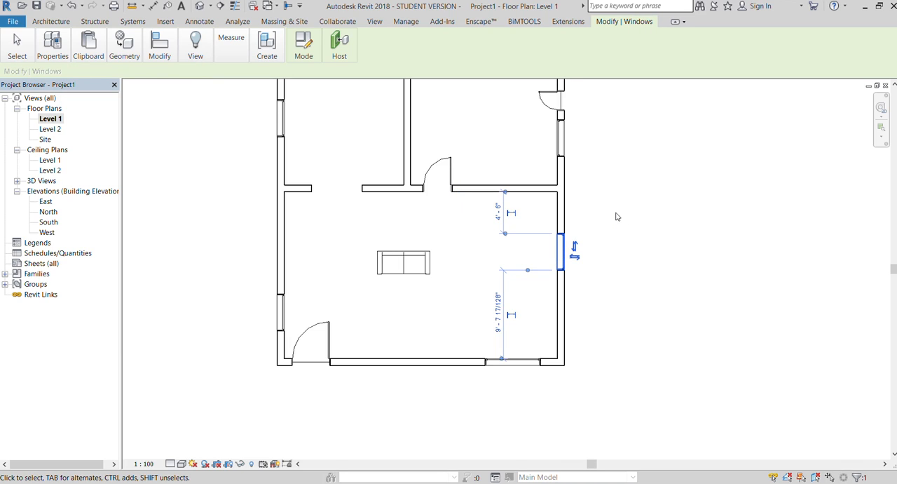
{"action": "key", "text": "Down"}
{"action": "key", "text": "Down"}
{"action": "key", "text": "Down"}
{"action": "key", "text": "Down"}
{"action": "key", "text": "Down"}
{"action": "key", "text": "Down"}
{"action": "key", "text": "Down"}
{"action": "key", "text": "Down"}
{"action": "key", "text": "Down"}
{"action": "key", "text": "Down"}
{"action": "key", "text": "Down"}
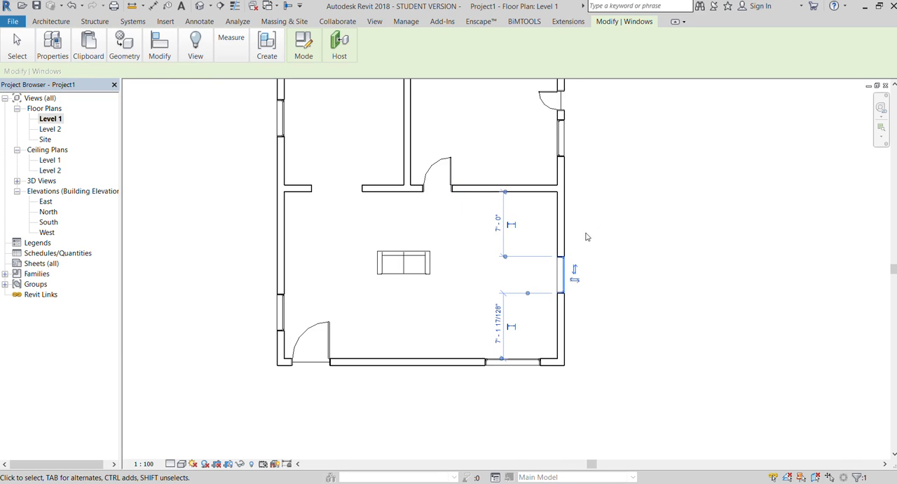
{"action": "key", "text": "Down"}
{"action": "key", "text": "Down"}
{"action": "key", "text": "Down"}
{"action": "key", "text": "Down"}
{"action": "key", "text": "Down"}
{"action": "key", "text": "Down"}
{"action": "key", "text": "Down"}
{"action": "key", "text": "Down"}
{"action": "key", "text": "Down"}
{"action": "key", "text": "Down"}
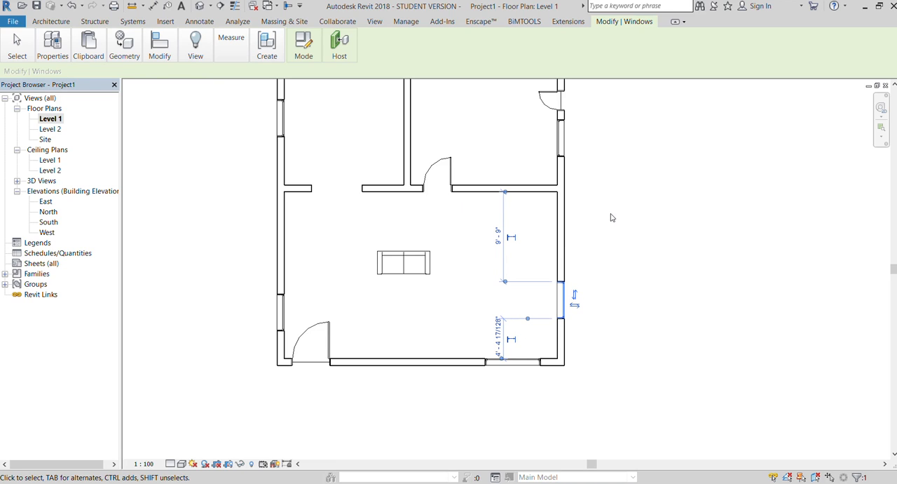
{"action": "key", "text": "Down"}
{"action": "key", "text": "Down"}
{"action": "key", "text": "Down"}
{"action": "key", "text": "Down"}
{"action": "key", "text": "Down"}
{"action": "key", "text": "Down"}
{"action": "key", "text": "Down"}
{"action": "key", "text": "Down"}
{"action": "key", "text": "Escape"}
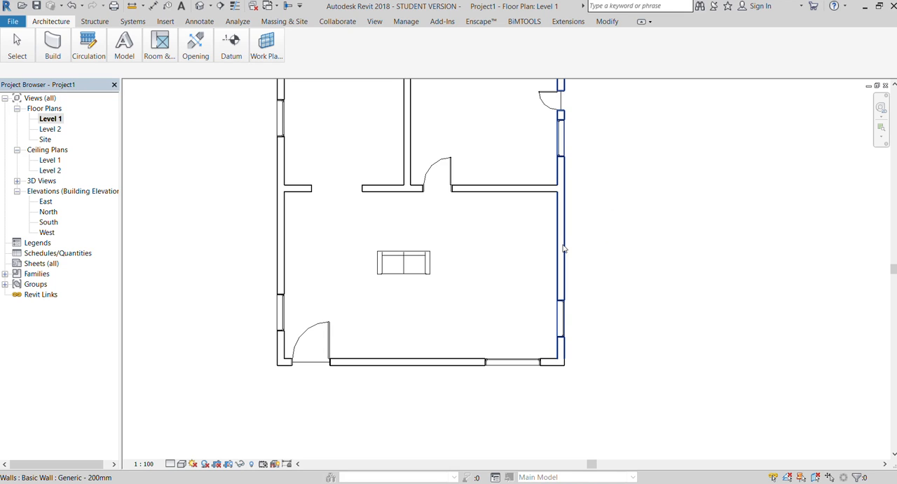
Turn the placed sofa through successive 90° orientations.
{"action": "left_click", "coordinate": [419, 261]}
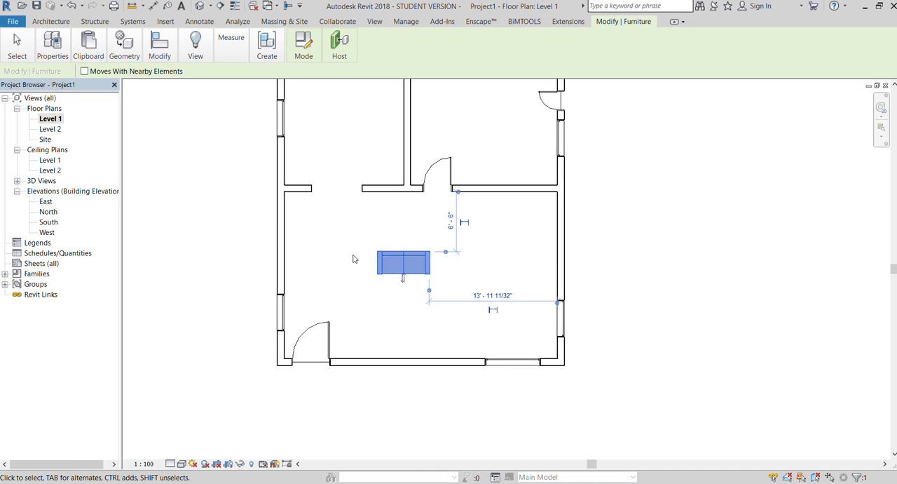
{"action": "key", "text": "space"}
{"action": "key", "text": "space"}
{"action": "key", "text": "space"}
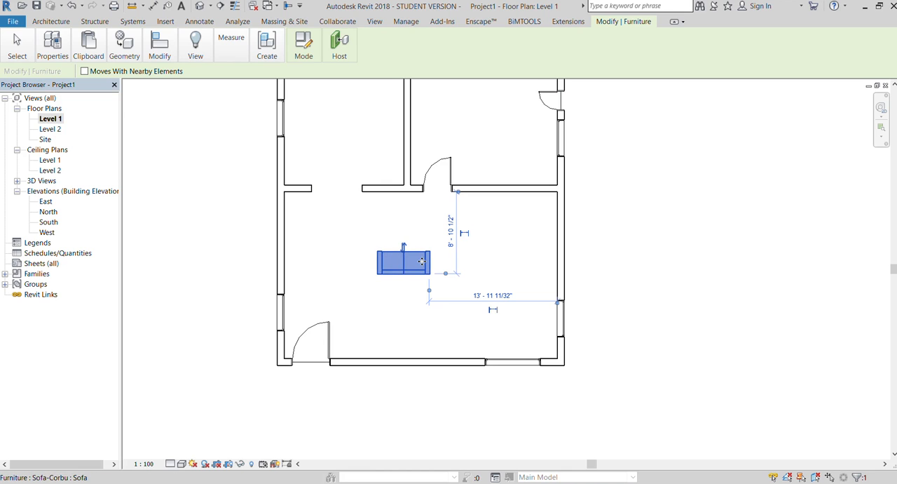
{"action": "left_click", "coordinate": [409, 296]}
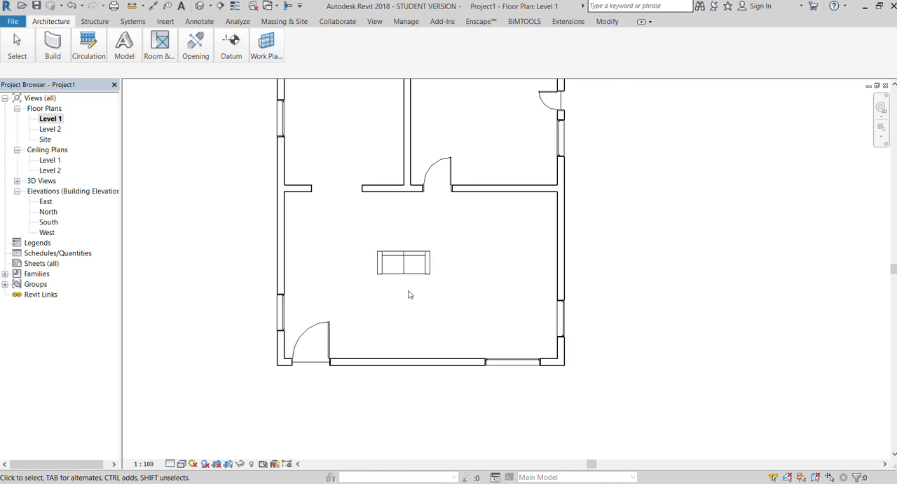
Try flipping the sofa's facing direction and flip it back.
{"action": "scroll", "coordinate": [402, 282], "scroll_direction": "up", "scroll_amount": 1}
{"action": "scroll", "coordinate": [401, 282], "scroll_direction": "up", "scroll_amount": 1}
{"action": "left_click", "coordinate": [401, 281]}
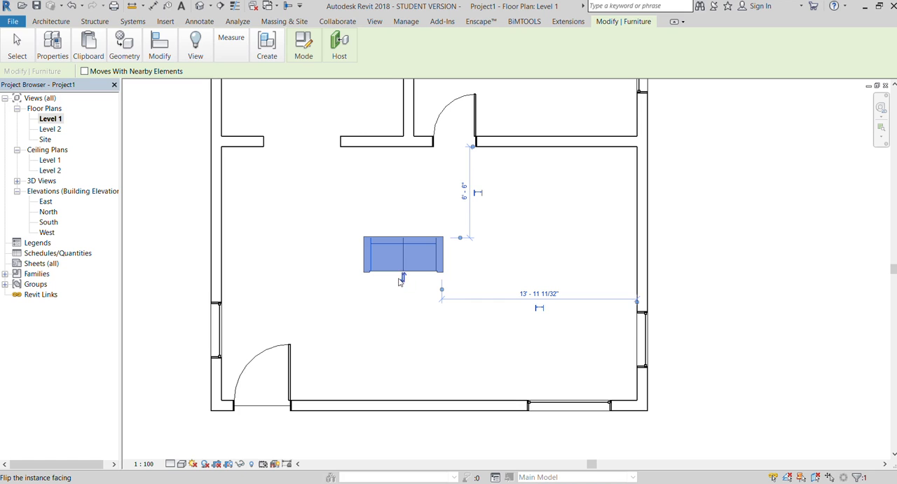
{"action": "left_click", "coordinate": [404, 233]}
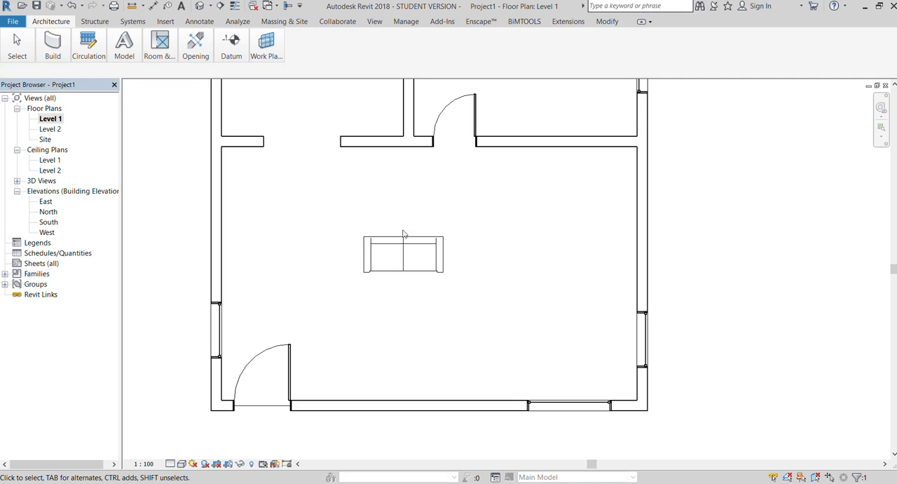
Rotate the sofa freely about its centre with the Rotate tool until it stands nearly vertical.
{"action": "left_click", "coordinate": [420, 261]}
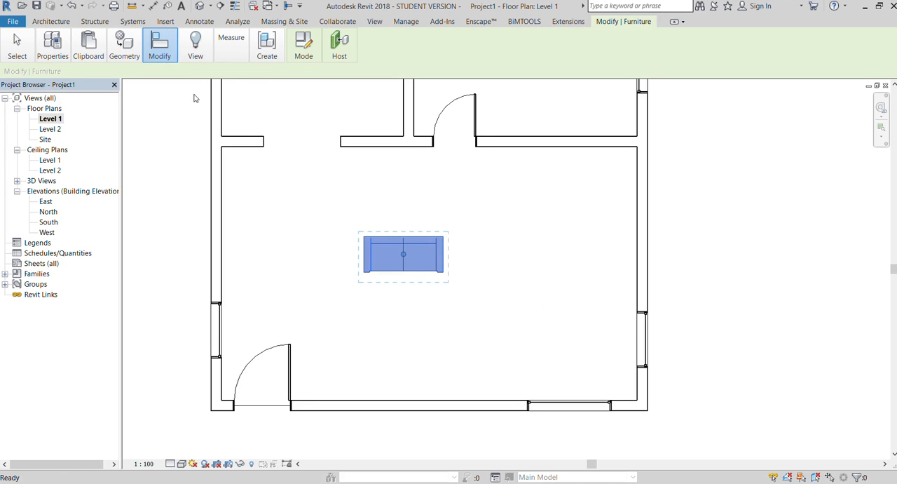
{"action": "key", "text": "r"}
{"action": "key", "text": "o"}
{"action": "left_click", "coordinate": [357, 212]}
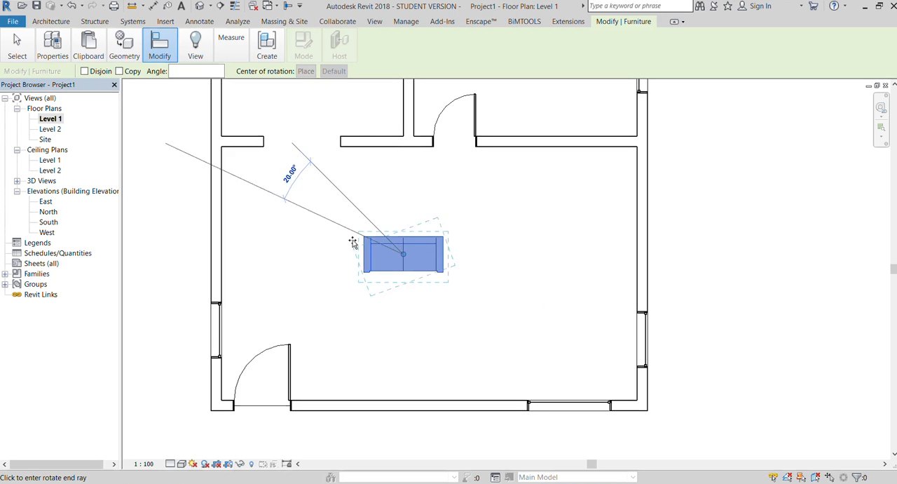
{"action": "left_click", "coordinate": [385, 279]}
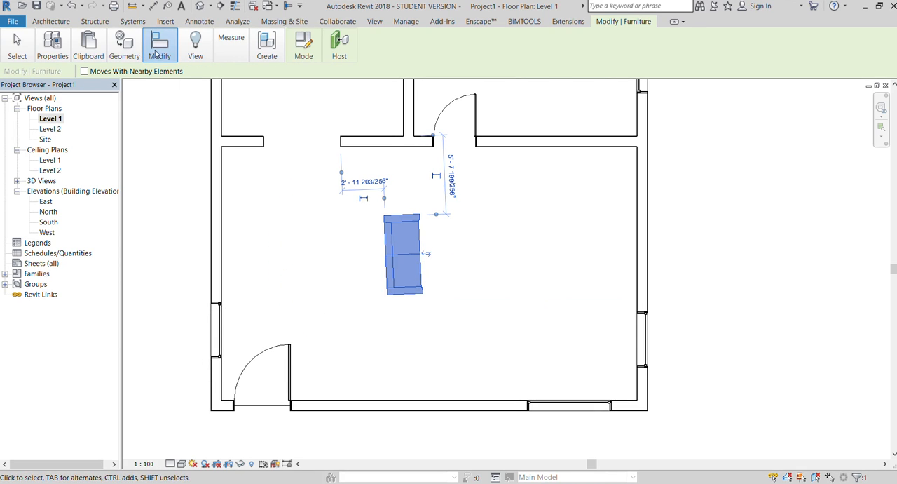
Rotate the sofa a further 5° about its centre.
{"action": "key", "text": "r"}
{"action": "key", "text": "o"}
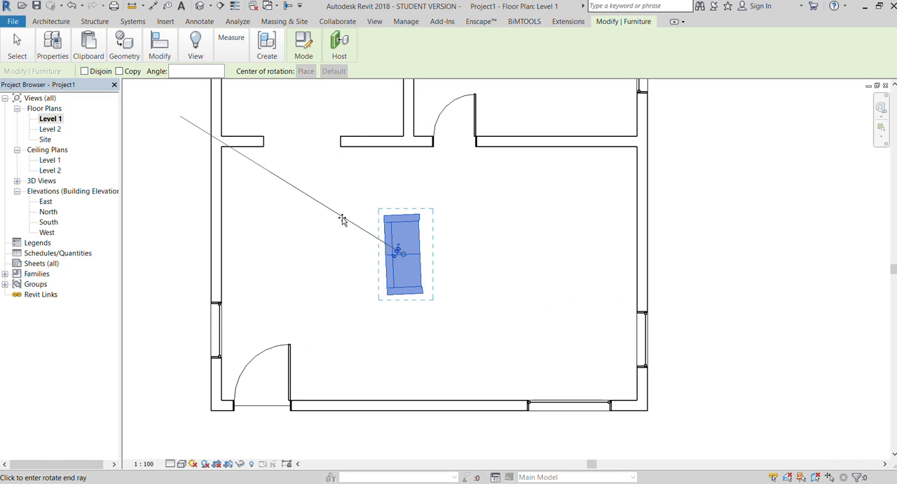
{"action": "left_click", "coordinate": [344, 219]}
{"action": "left_click", "coordinate": [347, 217]}
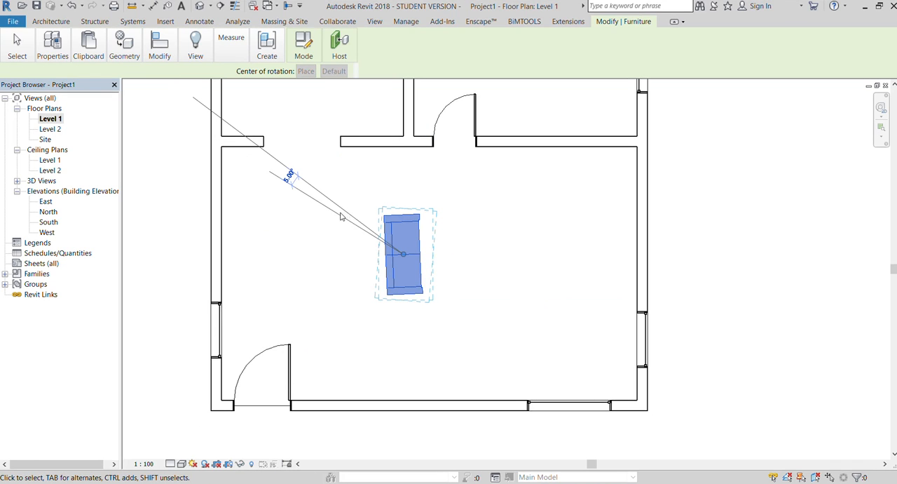
{"action": "scroll", "coordinate": [389, 272], "scroll_direction": "up", "scroll_amount": 2}
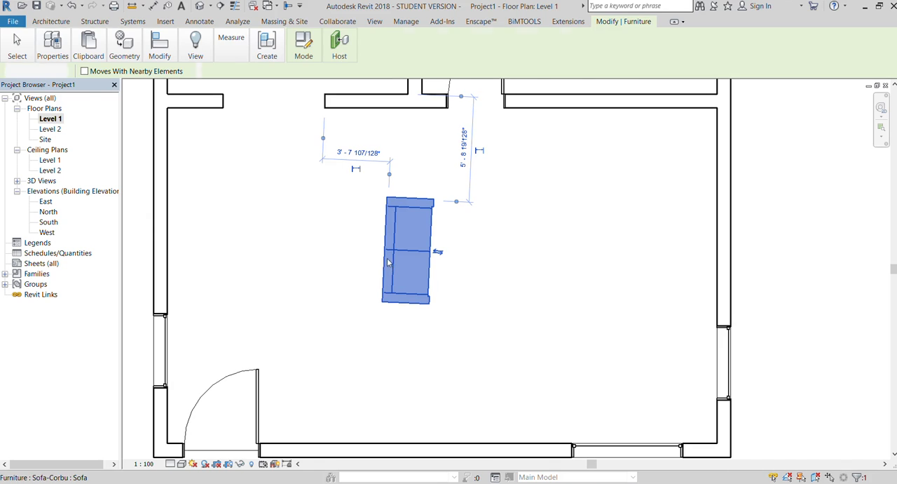
Delete the tilted sofa from the large room.
{"action": "key", "text": "Escape"}
{"action": "left_click", "coordinate": [382, 236]}
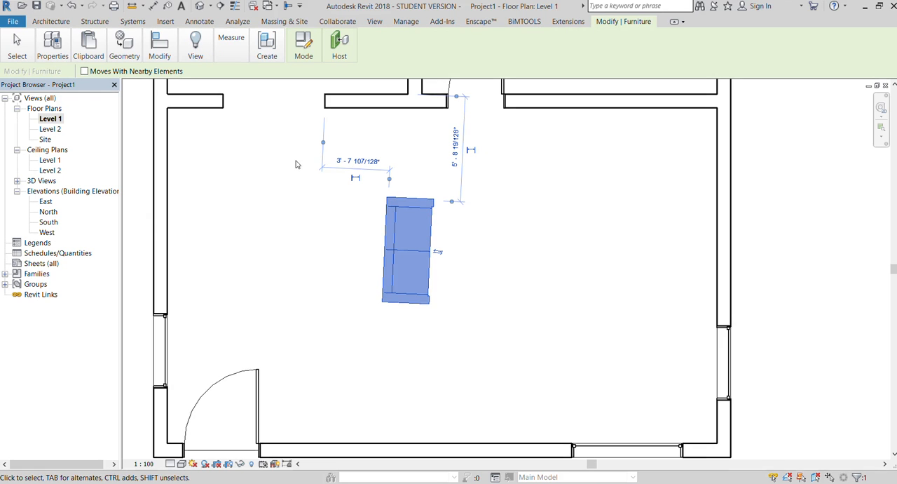
{"action": "key", "text": "Delete"}
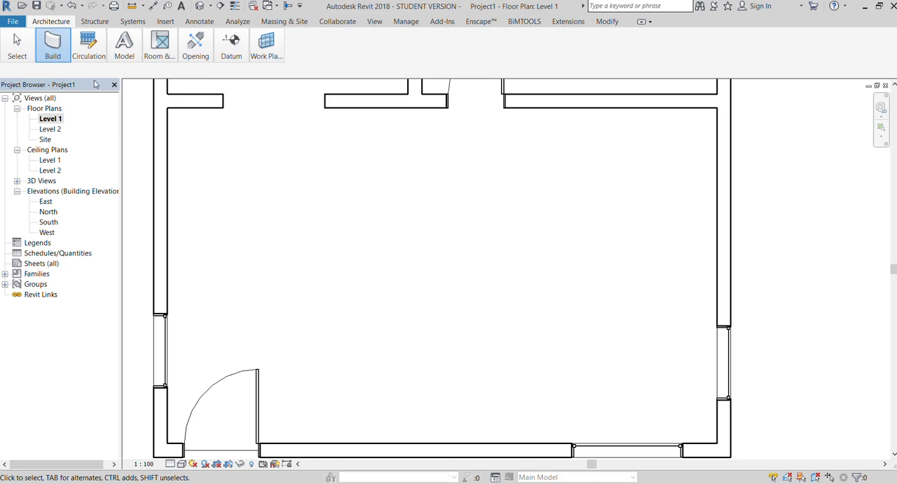
Place a new Sofa-Corbu, turned vertical with its back to the west, about 5'-6" below the large room's upper partition wall.
{"action": "key", "text": "c"}
{"action": "key", "text": "m"}
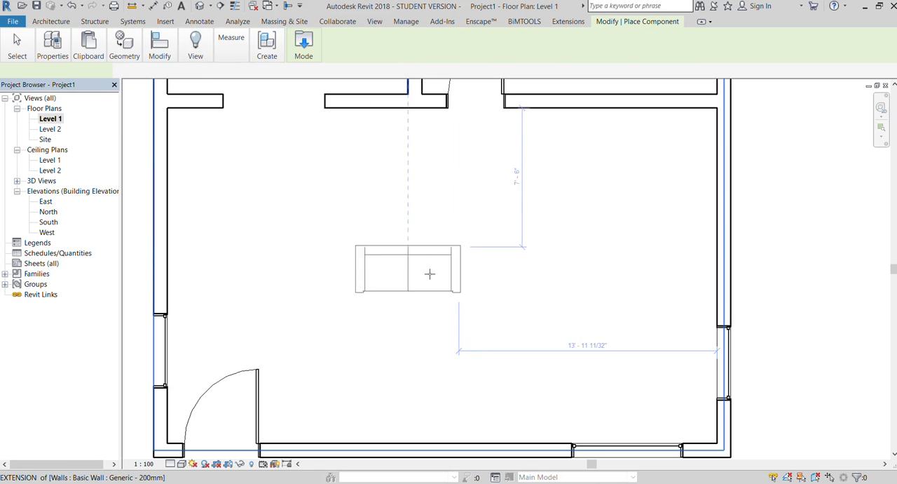
{"action": "key", "text": "space"}
{"action": "key", "text": "space"}
{"action": "key", "text": "space"}
{"action": "key", "text": "space"}
{"action": "key", "text": "space"}
{"action": "key", "text": "space"}
{"action": "key", "text": "space"}
{"action": "key", "text": "space"}
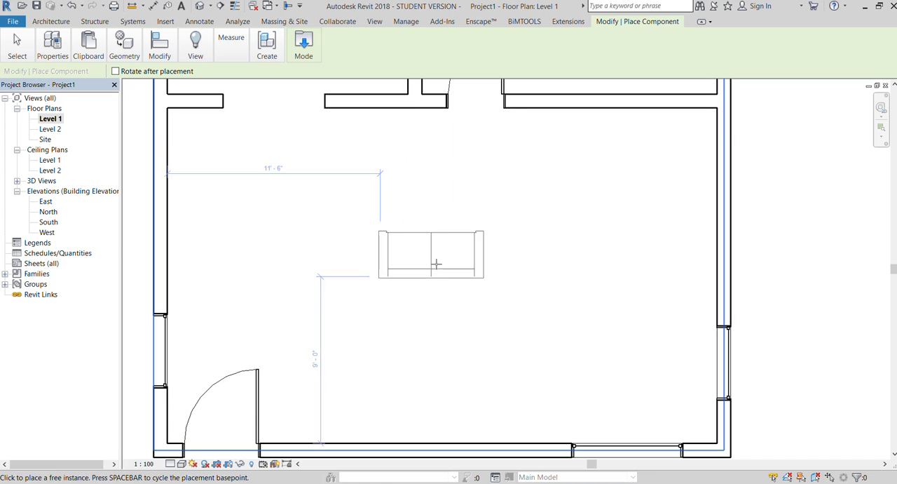
{"action": "key", "text": "space"}
{"action": "key", "text": "space"}
{"action": "key", "text": "space"}
{"action": "key", "text": "space"}
{"action": "key", "text": "space"}
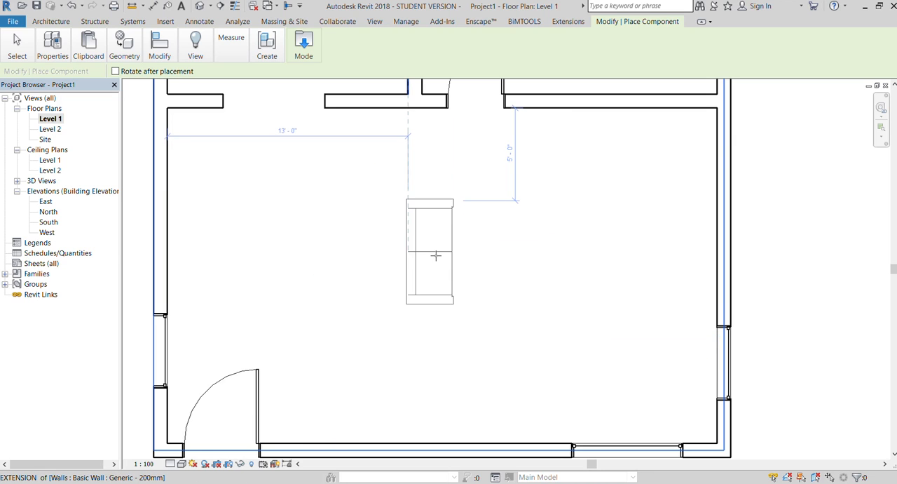
{"action": "scroll", "coordinate": [435, 257], "scroll_direction": "down", "scroll_amount": 1}
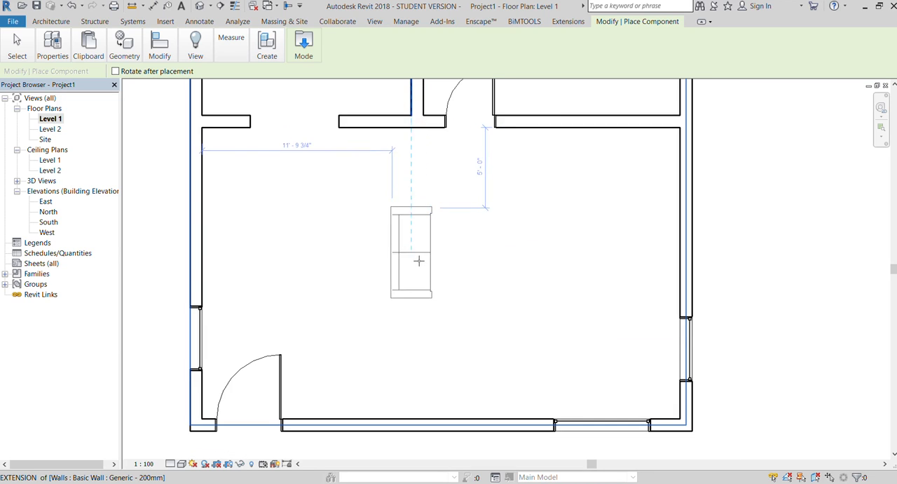
{"action": "key", "text": "space"}
{"action": "key", "text": "space"}
{"action": "key", "text": "space"}
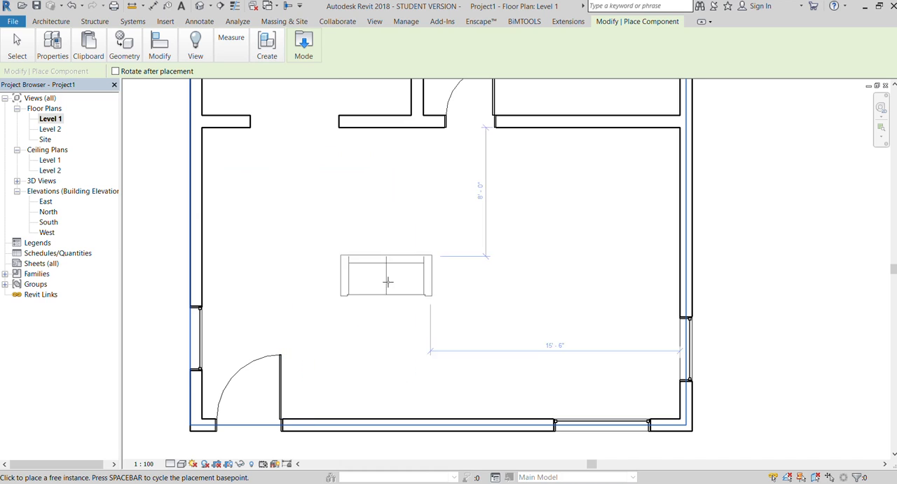
{"action": "key", "text": "space"}
{"action": "key", "text": "space"}
{"action": "key", "text": "space"}
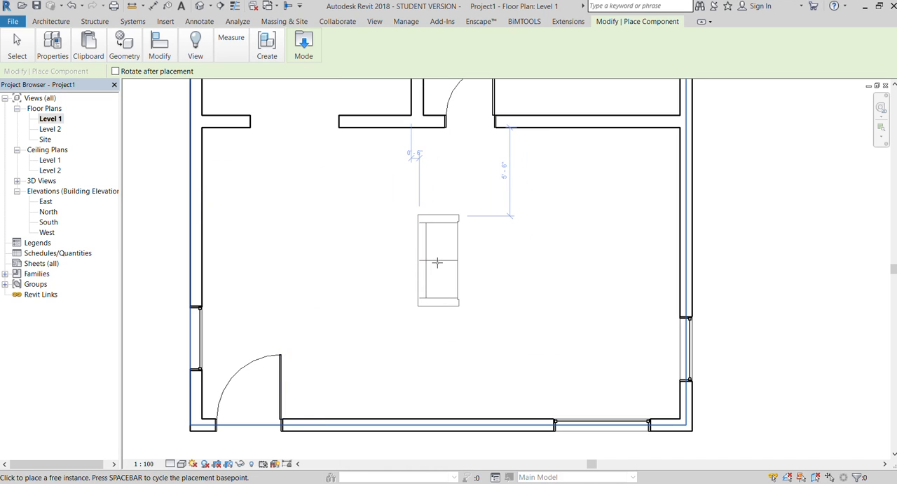
{"action": "left_click", "coordinate": [437, 260]}
{"action": "key", "text": "Escape"}
{"action": "key", "text": "Escape"}
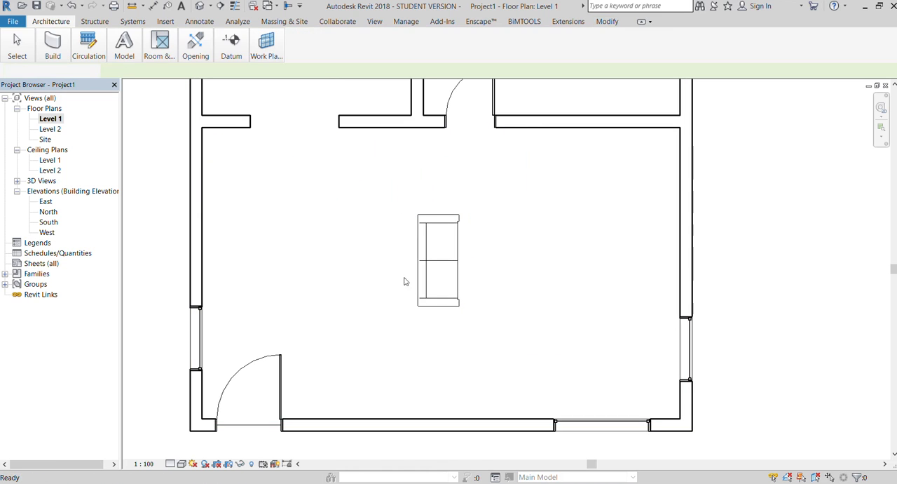
Nudge the sofa up and to the west until it sits 4'-8" from the upper partition and 13'-0" from the west wall.
{"action": "left_click", "coordinate": [419, 279]}
{"action": "key", "text": "Up"}
{"action": "key", "text": "Up"}
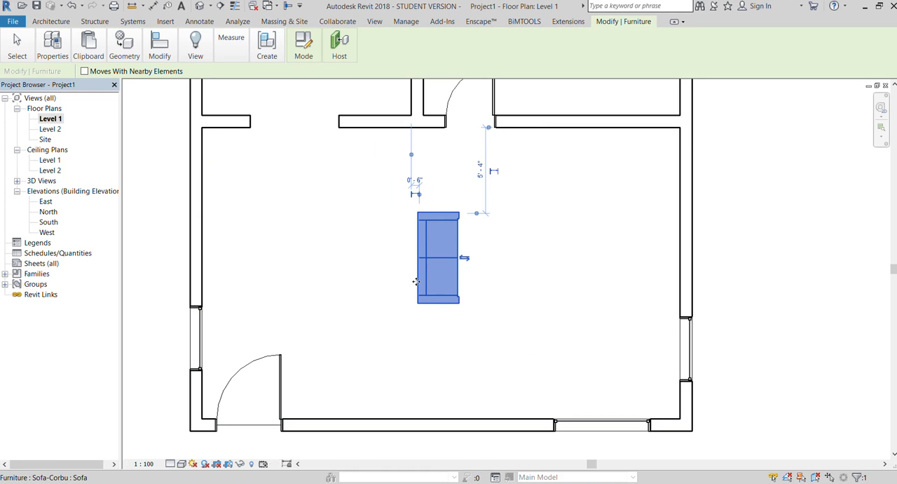
{"action": "key", "text": "Left"}
{"action": "key", "text": "Left"}
{"action": "key", "text": "Left"}
{"action": "key", "text": "Up"}
{"action": "key", "text": "Up"}
{"action": "key", "text": "Up"}
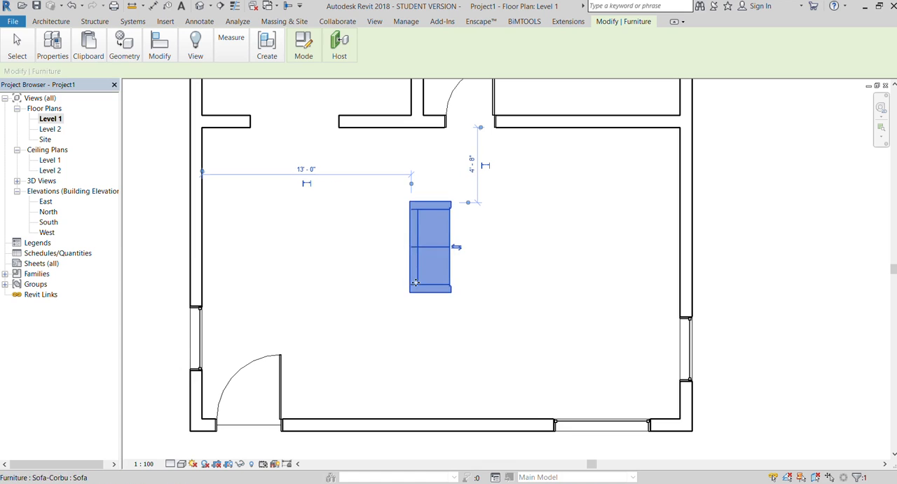
{"action": "left_click", "coordinate": [715, 272]}
{"action": "scroll", "coordinate": [708, 283], "scroll_direction": "down", "scroll_amount": 2}
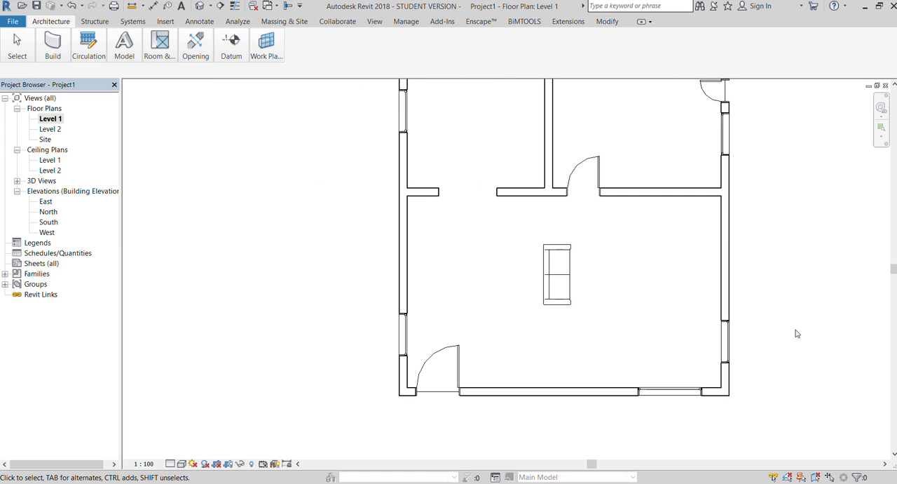
Open the default 3D view, orbit toward the top and examine the placed sofa in the large room.
{"action": "scroll", "coordinate": [805, 292], "scroll_direction": "up", "scroll_amount": 2}
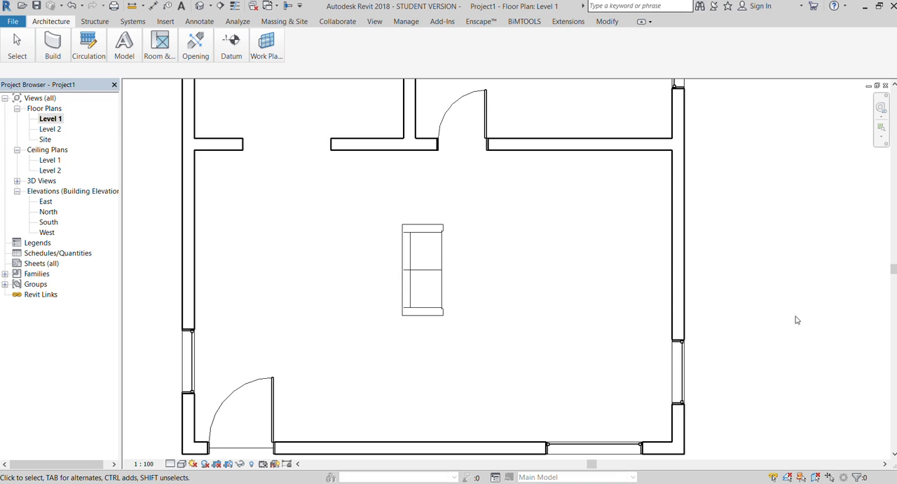
{"action": "left_click", "coordinate": [374, 21]}
{"action": "left_click", "coordinate": [126, 49]}
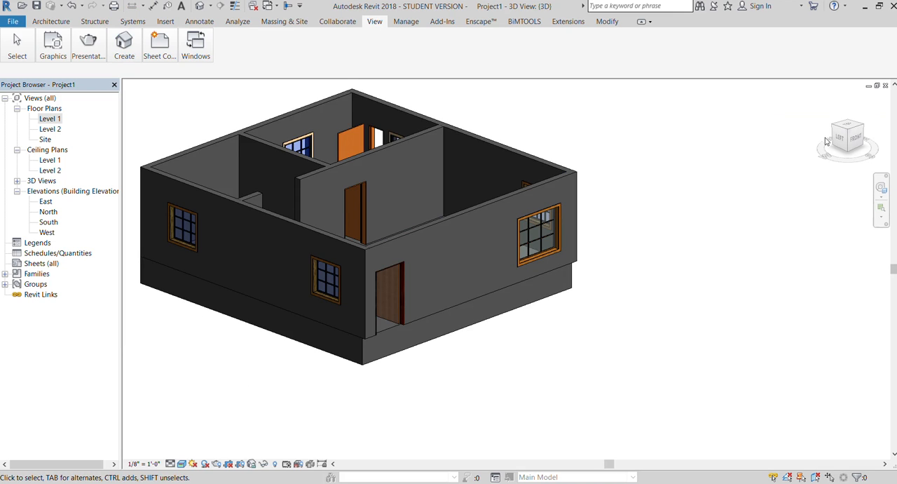
{"action": "left_click_drag", "start_coordinate": [845, 137], "coordinate": [887, 177]}
{"action": "scroll", "coordinate": [350, 246], "scroll_direction": "up", "scroll_amount": 6}
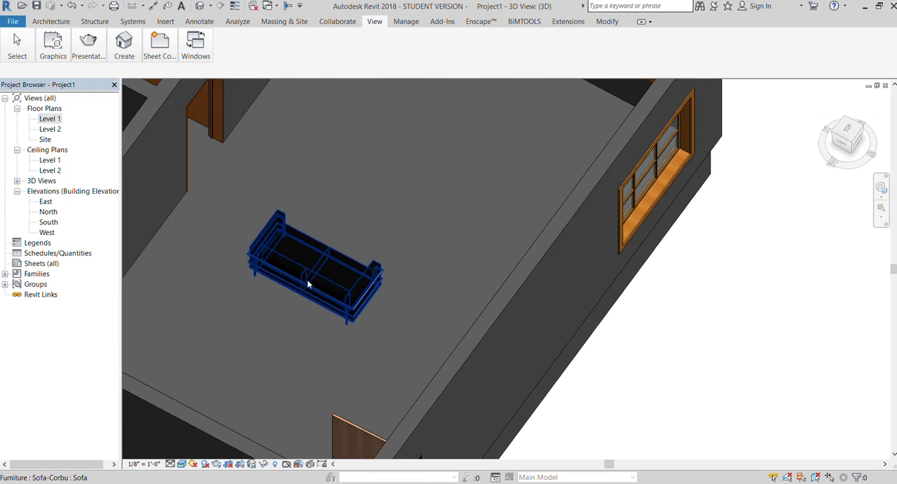
{"action": "left_click", "coordinate": [309, 284]}
{"action": "scroll", "coordinate": [307, 283], "scroll_direction": "up", "scroll_amount": 4}
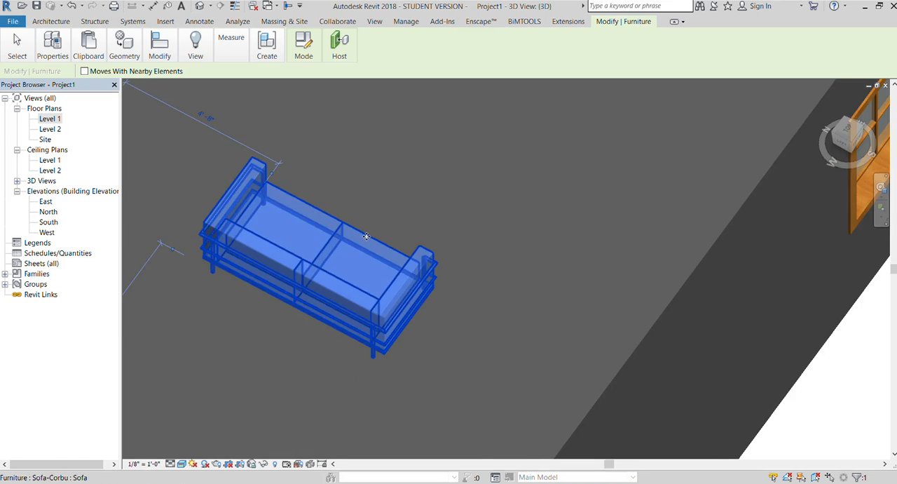
{"action": "scroll", "coordinate": [366, 237], "scroll_direction": "down", "scroll_amount": 3}
{"action": "left_click", "coordinate": [696, 338]}
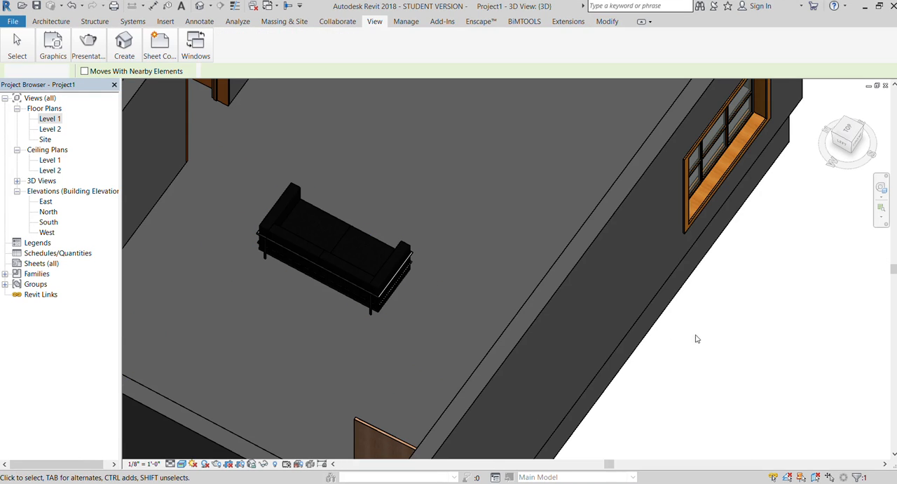
{"action": "left_click", "coordinate": [397, 277]}
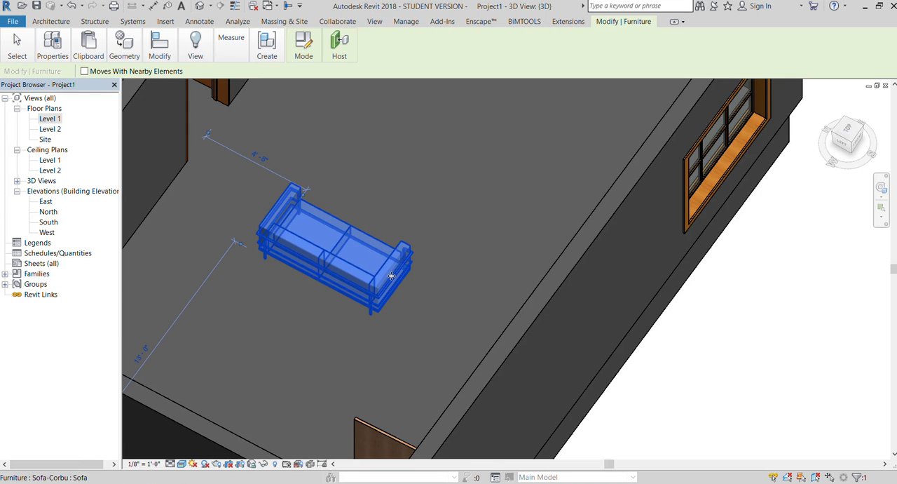
{"action": "scroll", "coordinate": [354, 270], "scroll_direction": "down", "scroll_amount": 2}
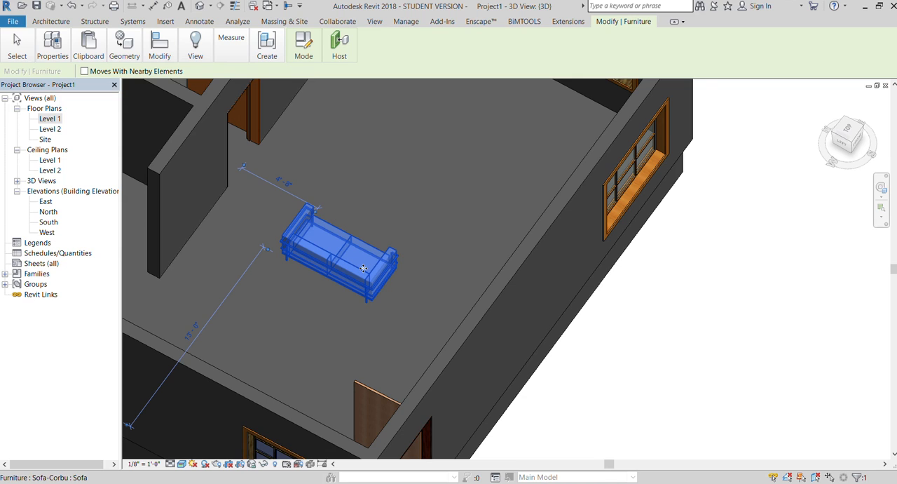
Return to the Level 1 floor plan, deselect the sofa and bring the whole plan into view.
{"action": "double_click", "coordinate": [52, 119]}
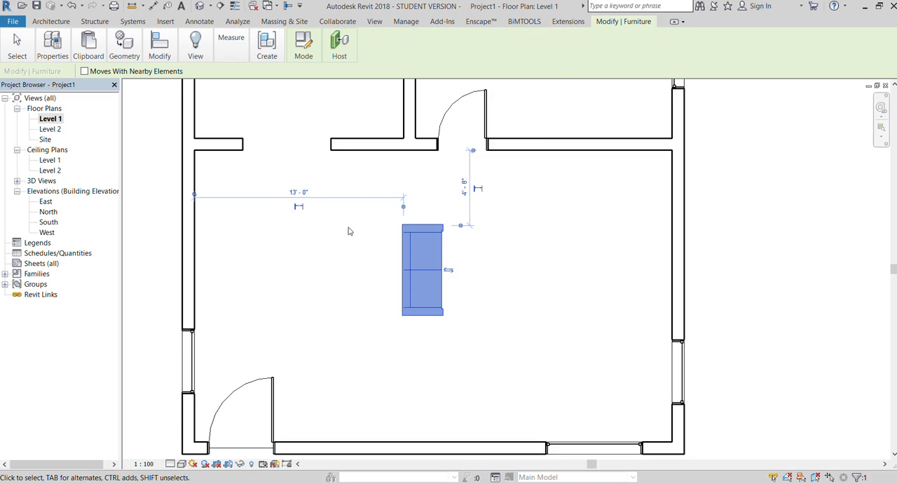
{"action": "scroll", "coordinate": [354, 238], "scroll_direction": "down", "scroll_amount": 2}
{"action": "left_click", "coordinate": [600, 241]}
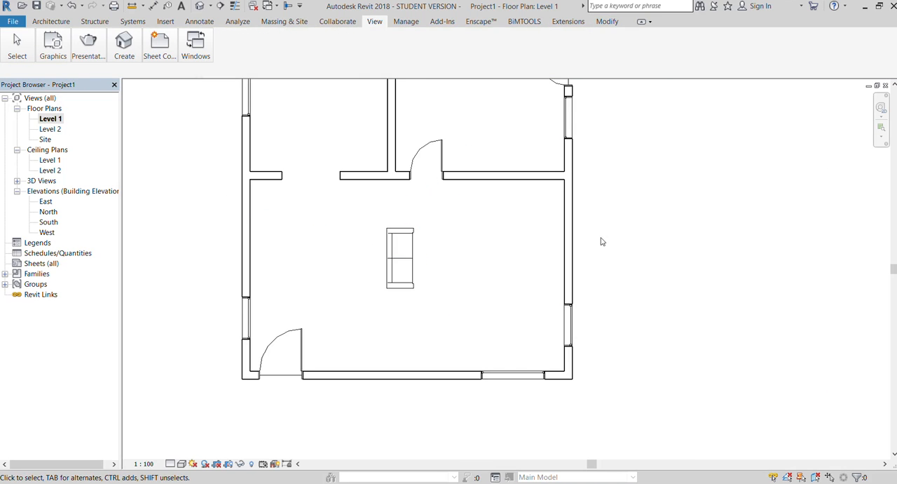
{"action": "left_click", "coordinate": [390, 252]}
{"action": "left_click", "coordinate": [653, 220]}
{"action": "scroll", "coordinate": [439, 237], "scroll_direction": "down", "scroll_amount": 2}
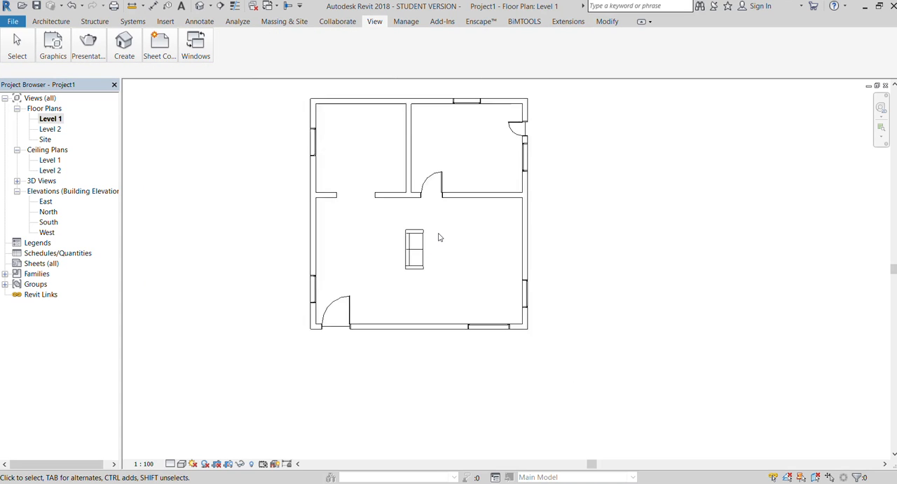
{"action": "scroll", "coordinate": [439, 234], "scroll_direction": "down", "scroll_amount": 2}
{"action": "scroll", "coordinate": [526, 187], "scroll_direction": "up", "scroll_amount": 3}
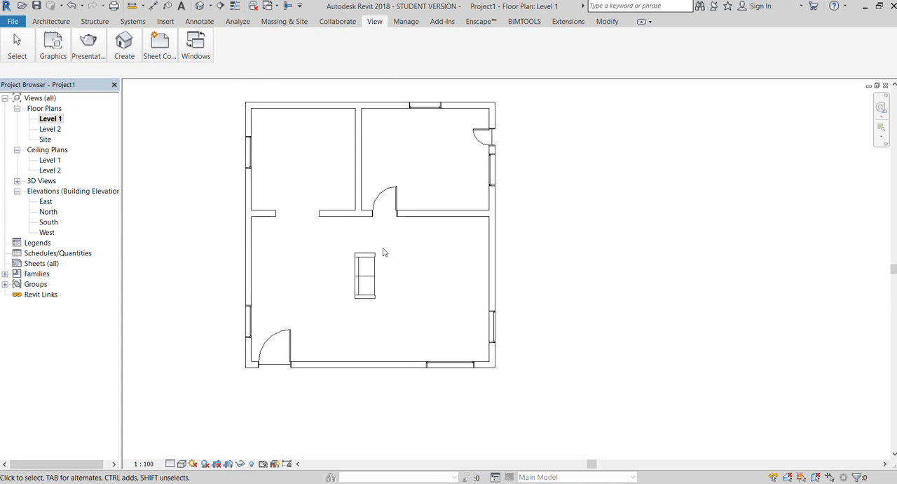
Load the Contemporary Bench family and place one just east of the sofa, 6'-6" below the upper partition and 11'-6" from the east wall.
{"action": "left_click", "coordinate": [50, 21]}
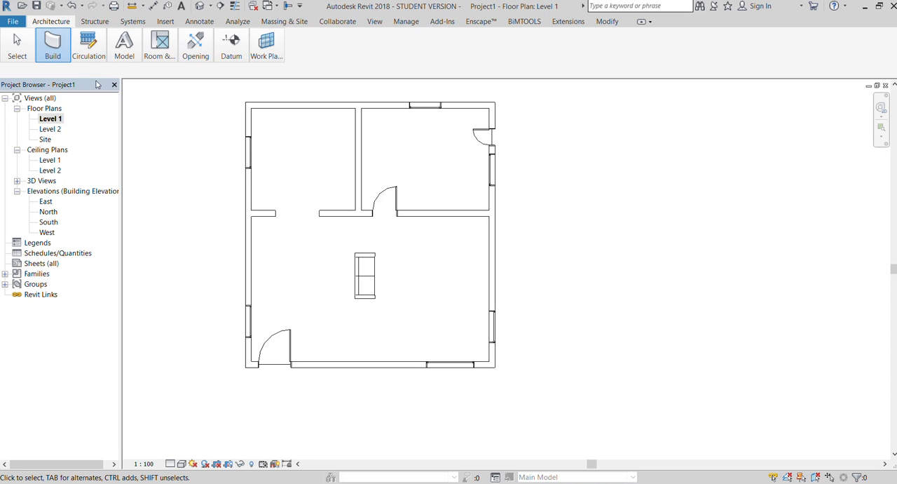
{"action": "key", "text": "c"}
{"action": "key", "text": "m"}
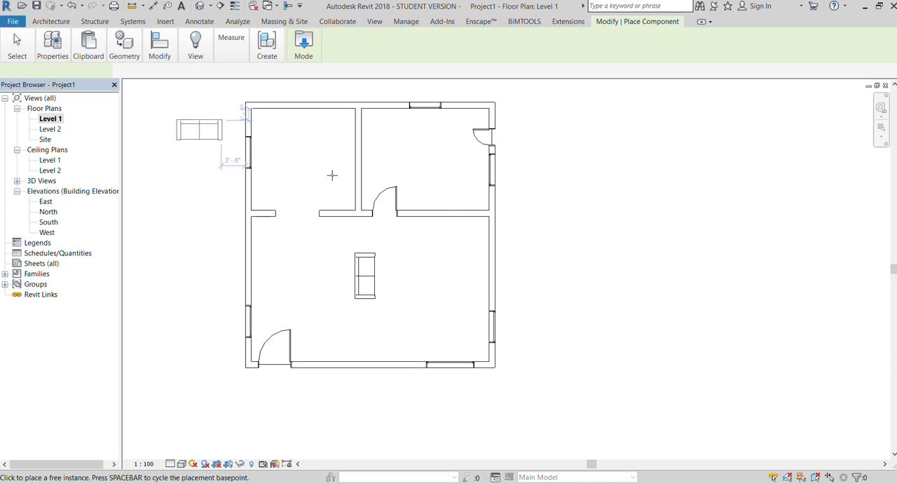
{"action": "left_click", "coordinate": [297, 50]}
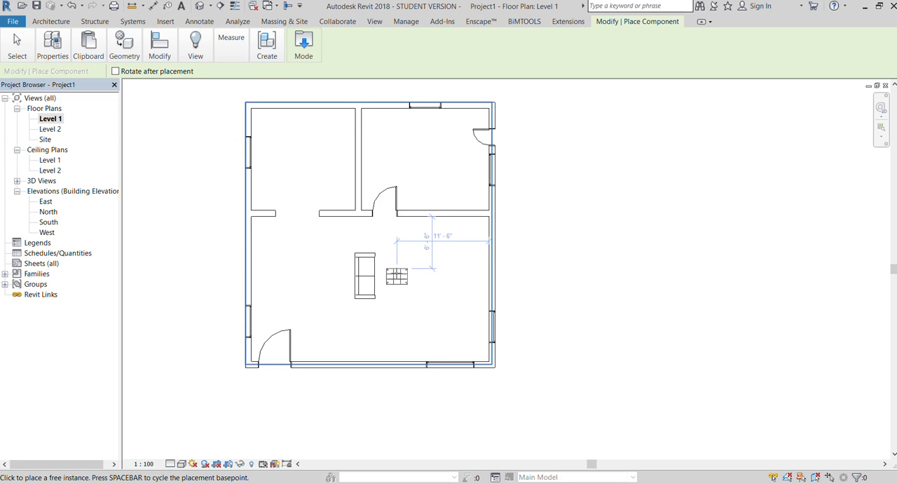
{"action": "left_click", "coordinate": [430, 268]}
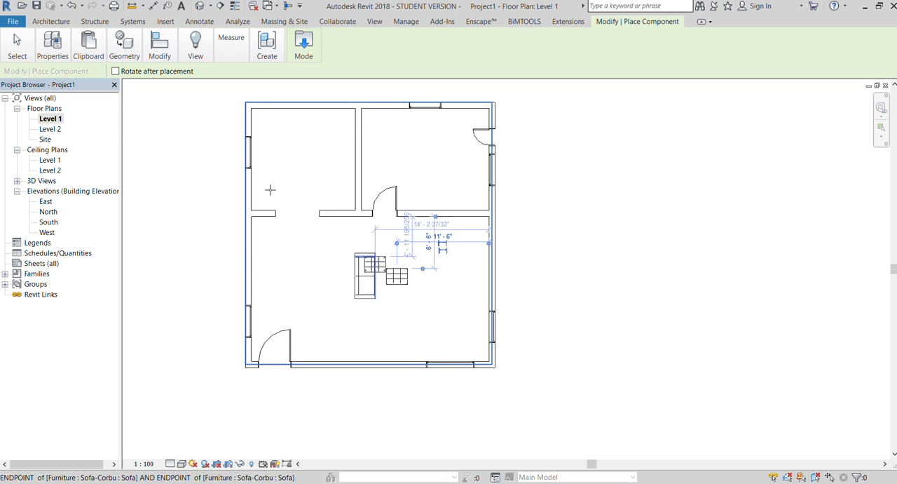
Switch to the 3D view, end the bench placement and rotate the bench 90° so its long side runs parallel to the sofa.
{"action": "left_click", "coordinate": [369, 22]}
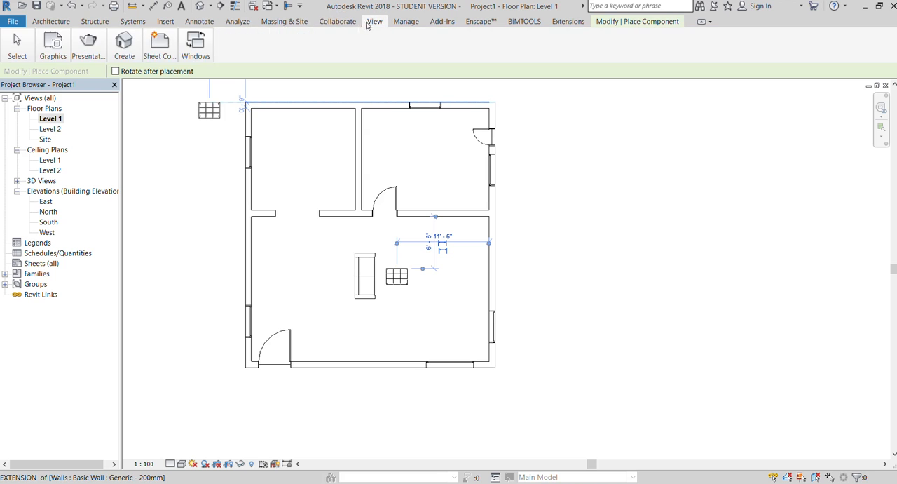
{"action": "left_click", "coordinate": [145, 121]}
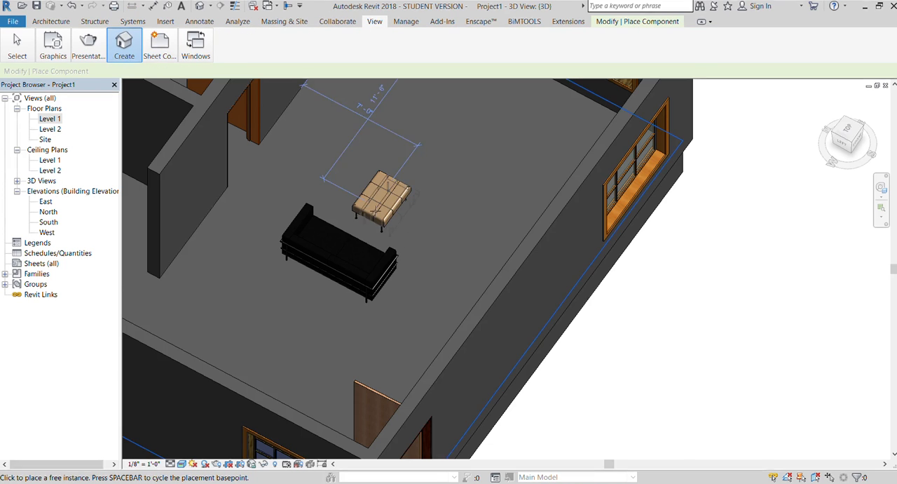
{"action": "scroll", "coordinate": [374, 209], "scroll_direction": "up", "scroll_amount": 2}
{"action": "scroll", "coordinate": [419, 235], "scroll_direction": "down", "scroll_amount": 1}
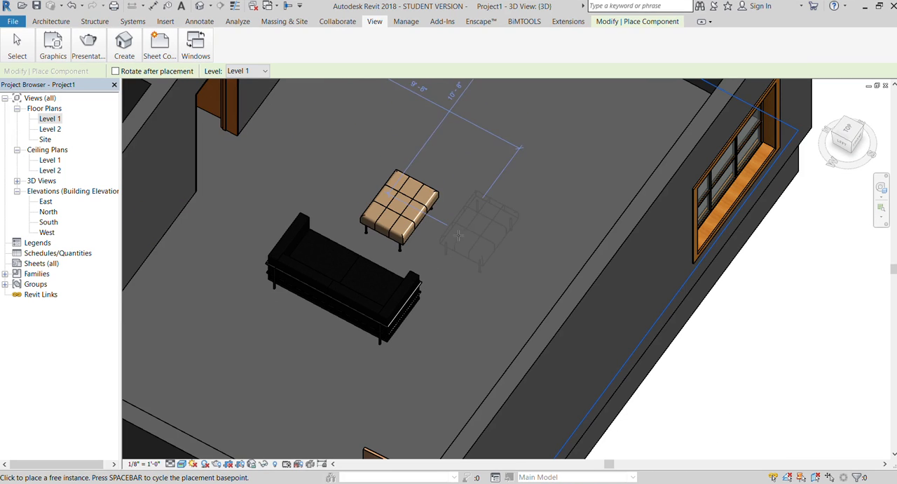
{"action": "key", "text": "Escape"}
{"action": "left_click", "coordinate": [405, 237]}
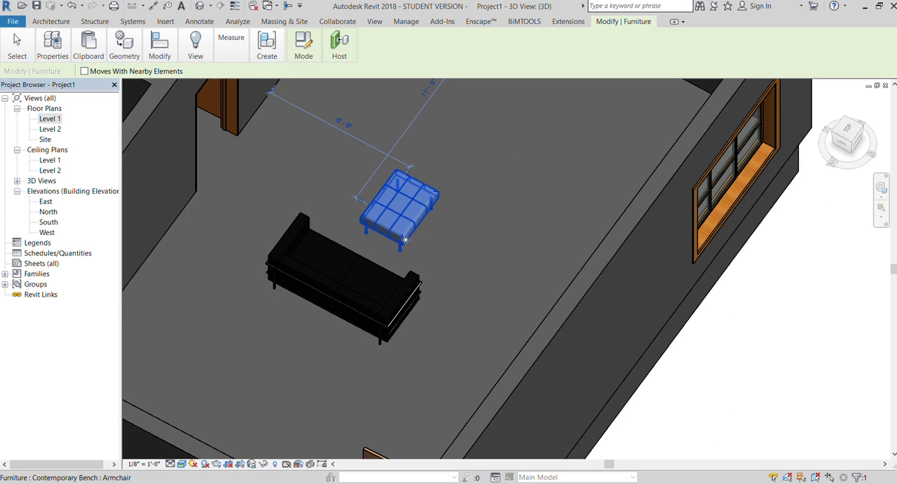
{"action": "scroll", "coordinate": [419, 184], "scroll_direction": "down", "scroll_amount": 3}
{"action": "left_click", "coordinate": [474, 193]}
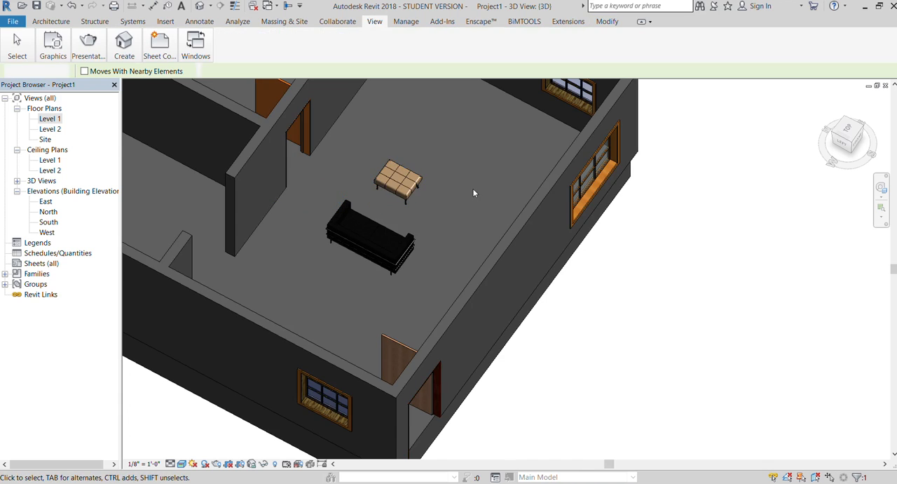
Nudge the bench south and slightly closer to the sofa in the 3D view, about 6'-11" from the upper partition.
{"action": "scroll", "coordinate": [412, 189], "scroll_direction": "up", "scroll_amount": 3}
{"action": "left_click", "coordinate": [411, 189]}
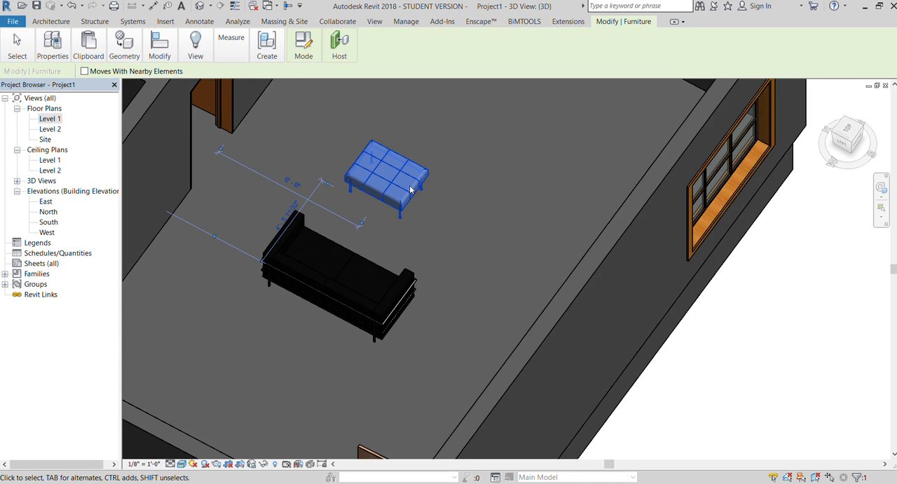
{"action": "key", "text": "Down"}
{"action": "key", "text": "Right"}
{"action": "key", "text": "Right"}
{"action": "key", "text": "Right"}
{"action": "key", "text": "Right"}
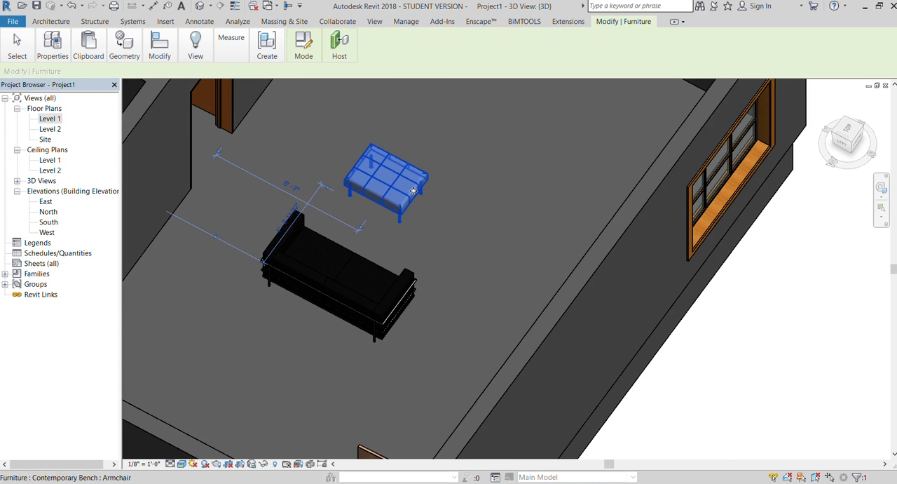
{"action": "key", "text": "Left"}
{"action": "key", "text": "Left"}
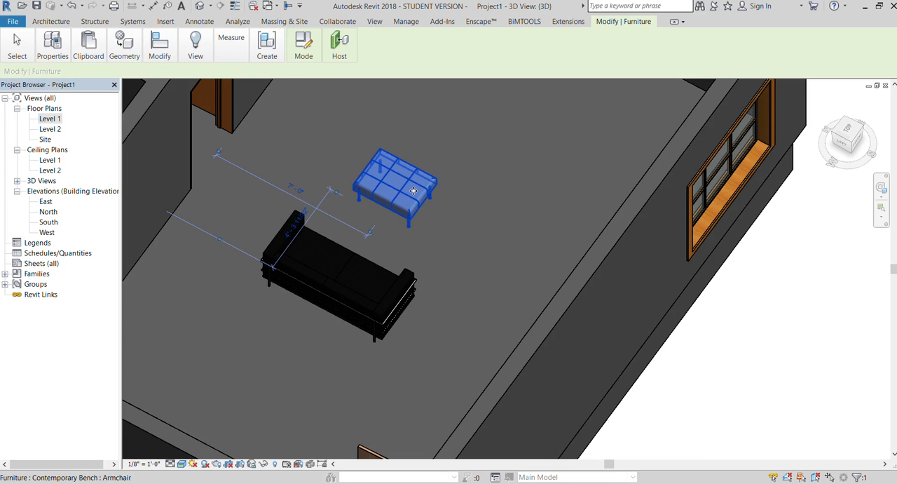
In the Level 1 floor plan, nudge the bench to 3'-6 11/32" from the sofa's reference line, beside the middle of the sofa.
{"action": "double_click", "coordinate": [49, 118]}
{"action": "left_click", "coordinate": [488, 275]}
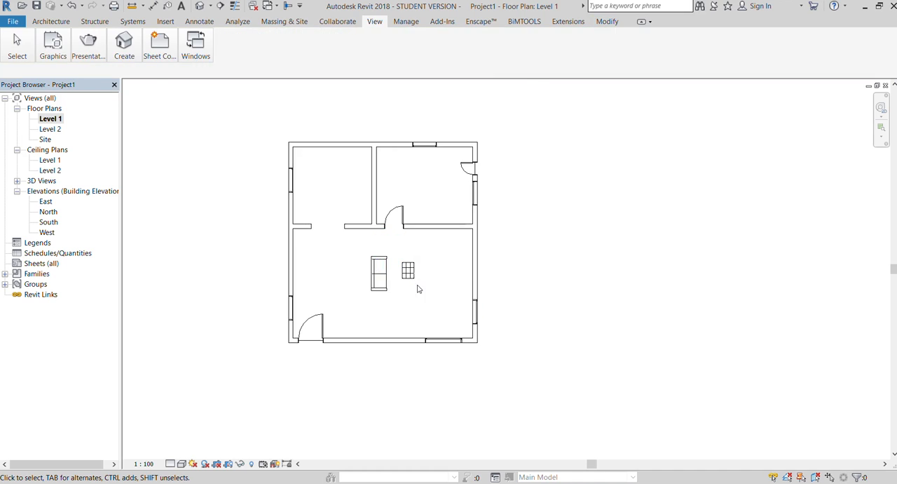
{"action": "scroll", "coordinate": [414, 280], "scroll_direction": "up", "scroll_amount": 3}
{"action": "left_click", "coordinate": [406, 270]}
{"action": "key", "text": "Down"}
{"action": "key", "text": "Left"}
{"action": "key", "text": "Left"}
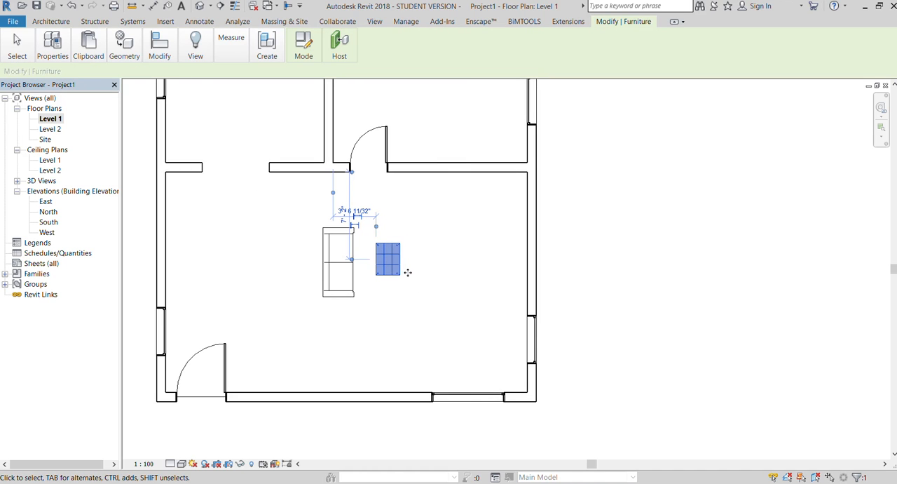
{"action": "key", "text": "Right"}
{"action": "left_click", "coordinate": [608, 265]}
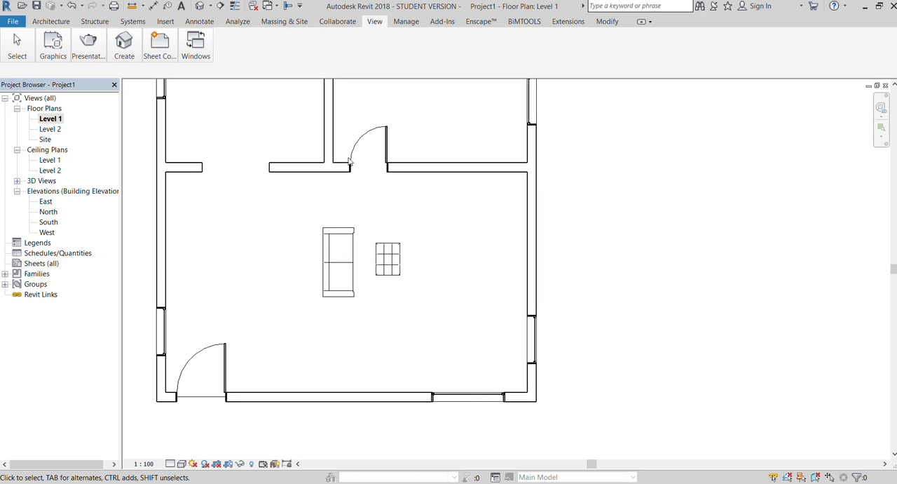
Load the Chair-Corbu family and place two chairs side by side, facing north, 4'-0" from the large room's south wall.
{"action": "left_click", "coordinate": [50, 21]}
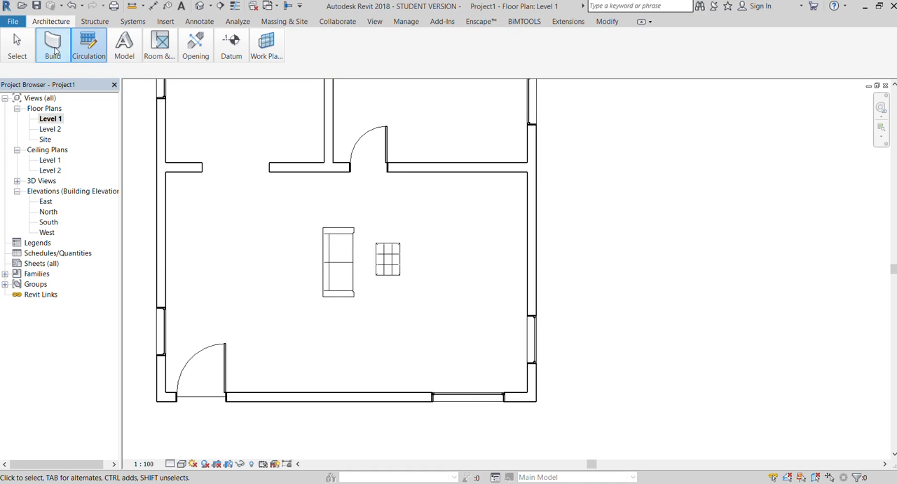
{"action": "key", "text": "c"}
{"action": "key", "text": "m"}
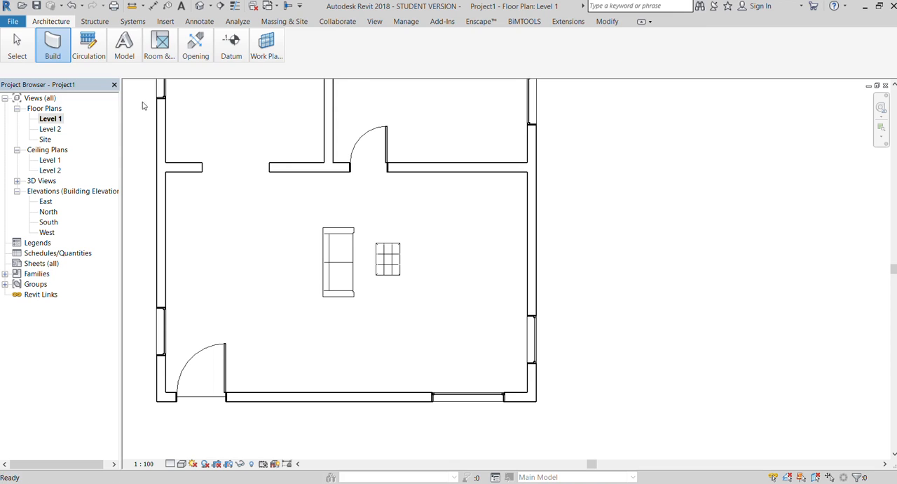
{"action": "left_click", "coordinate": [300, 46]}
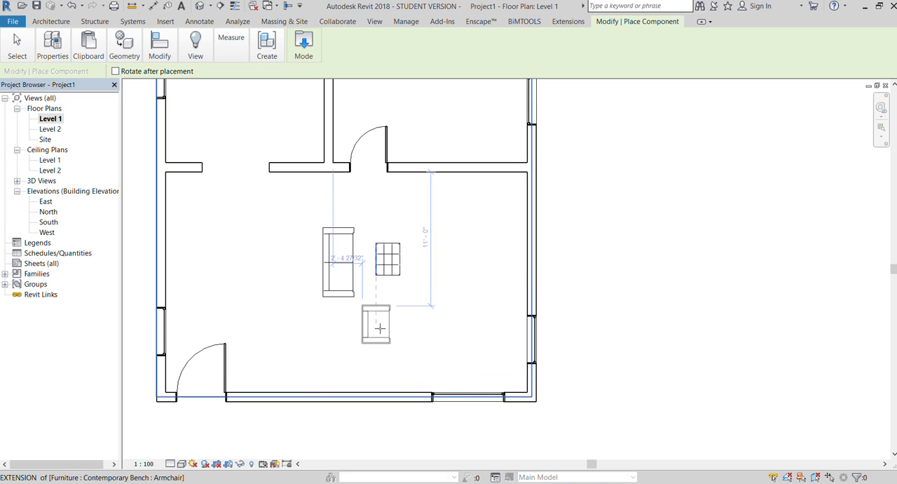
{"action": "left_click", "coordinate": [386, 334]}
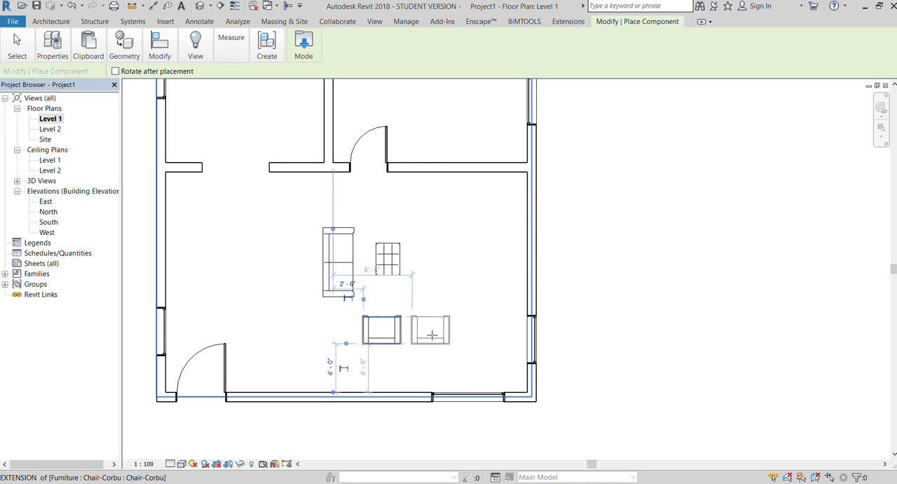
{"action": "left_click", "coordinate": [440, 335]}
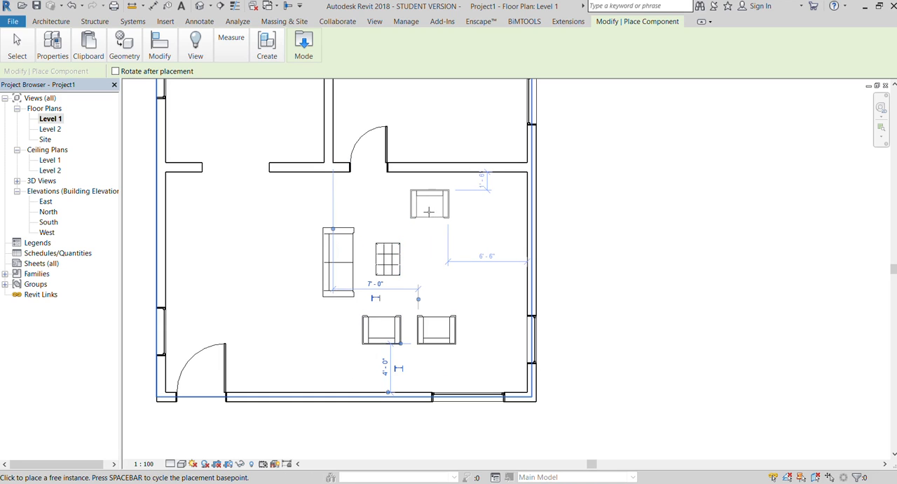
Place two more Chair-Corbu chairs facing south, 1'-6" below the upper partition and 7'-0" and 11'-0" from the east wall.
{"action": "left_click", "coordinate": [422, 210]}
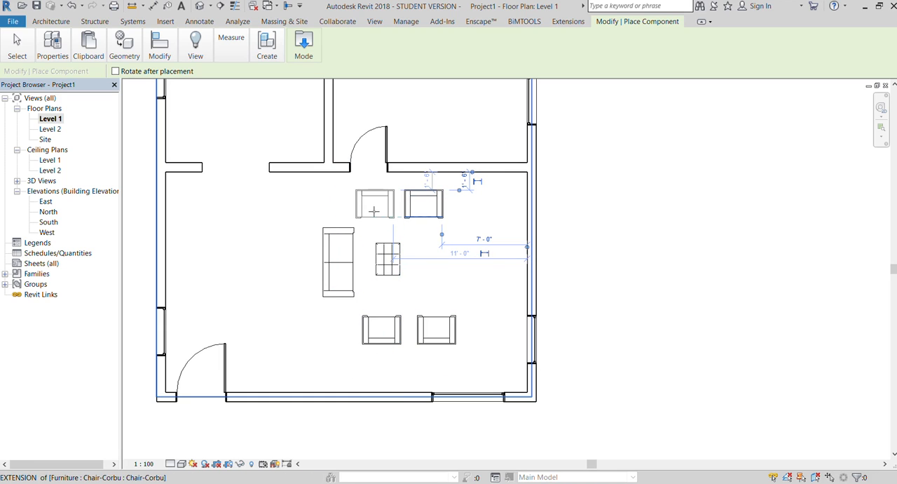
{"action": "left_click", "coordinate": [375, 210]}
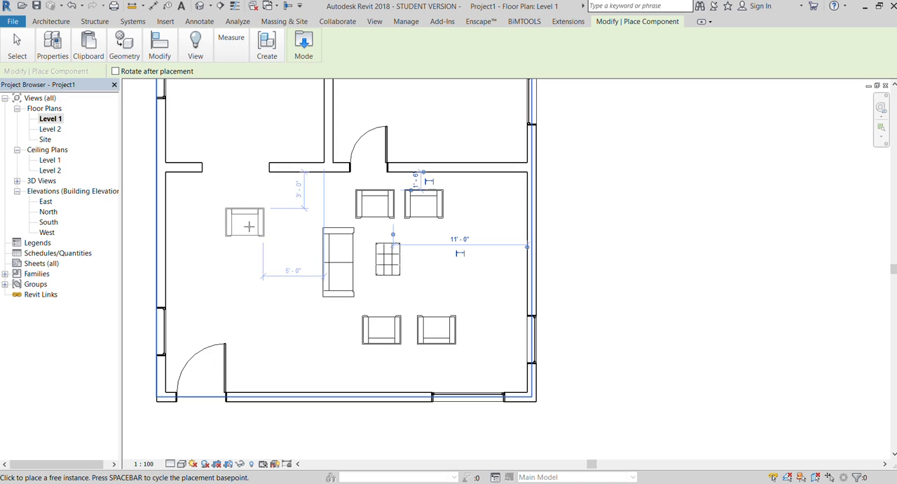
{"action": "key", "text": "Escape"}
{"action": "key", "text": "Escape"}
Move the sofa southwest to 12'-3" from the west wall and 5'-5" below the upper partition.
{"action": "left_click", "coordinate": [338, 263]}
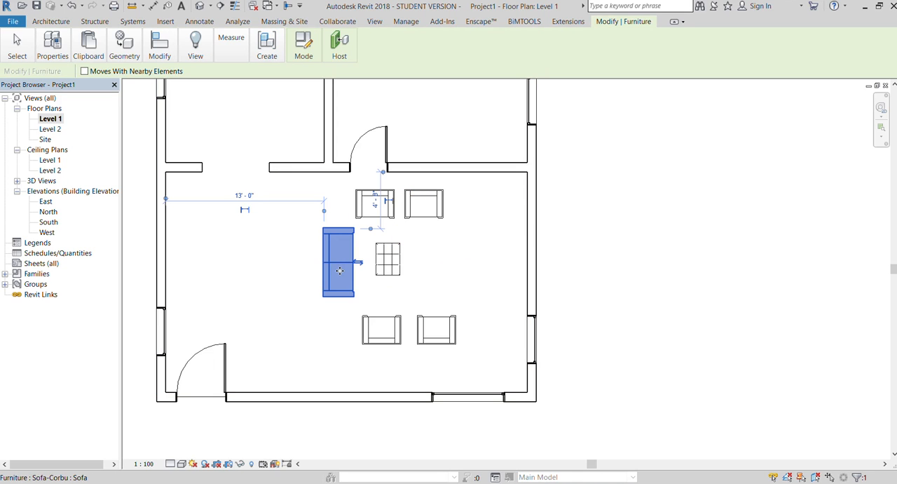
{"action": "left_click_drag", "start_coordinate": [344, 271], "coordinate": [335, 282]}
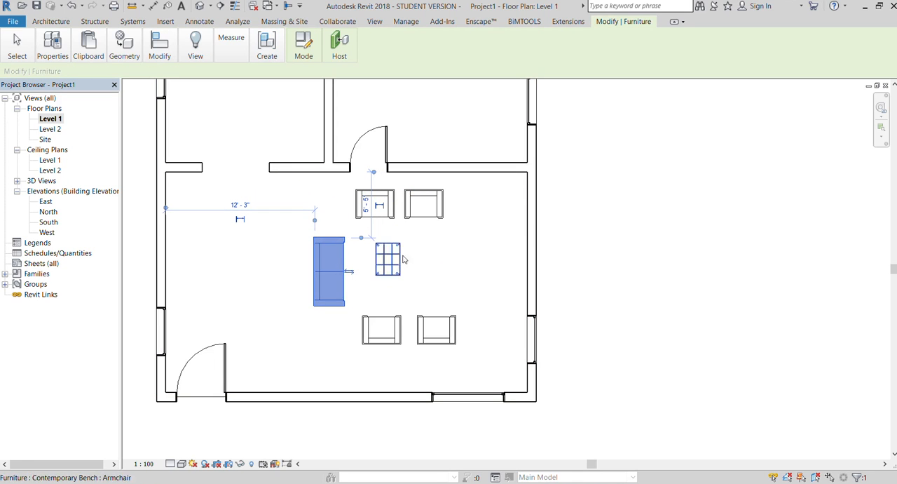
Deselect the sofa and review the arrangement of the sofa, bench and four chairs in the Level 1 floor plan.
{"action": "left_click", "coordinate": [600, 241]}
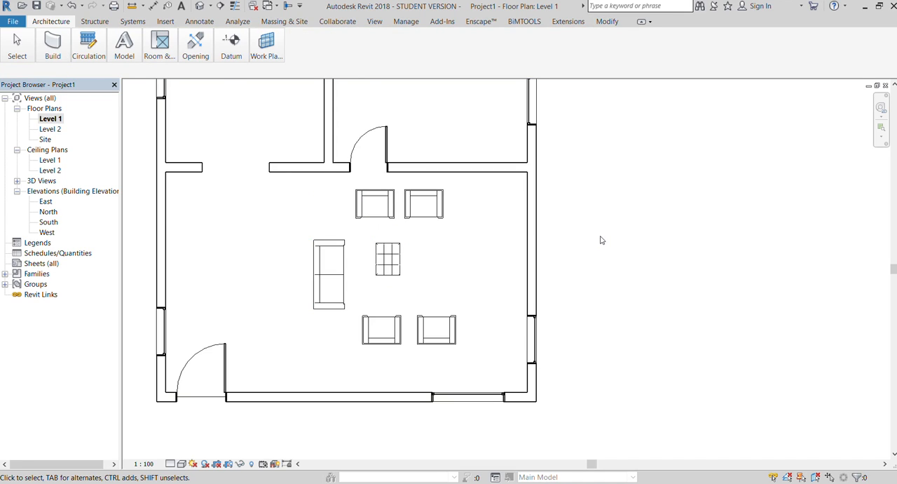
{"action": "scroll", "coordinate": [600, 241], "scroll_direction": "down", "scroll_amount": 1}
{"action": "scroll", "coordinate": [602, 240], "scroll_direction": "up", "scroll_amount": 1}
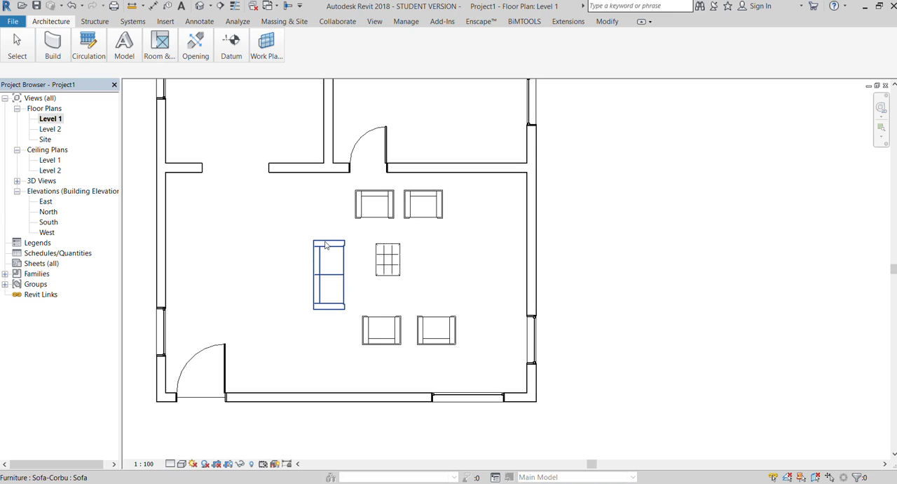
{"action": "scroll", "coordinate": [332, 252], "scroll_direction": "down", "scroll_amount": 1}
{"action": "scroll", "coordinate": [332, 252], "scroll_direction": "down", "scroll_amount": 1}
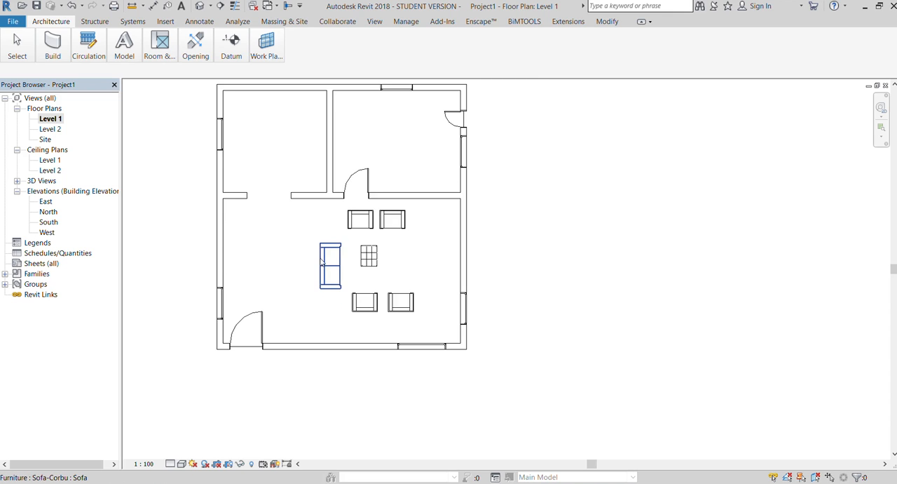
{"action": "scroll", "coordinate": [323, 260], "scroll_direction": "up", "scroll_amount": 1}
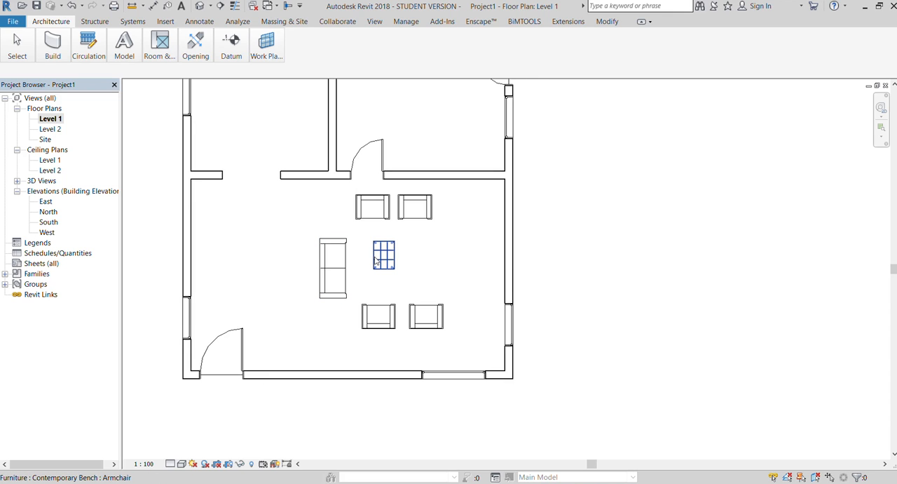
{"action": "scroll", "coordinate": [374, 317], "scroll_direction": "down", "scroll_amount": 1}
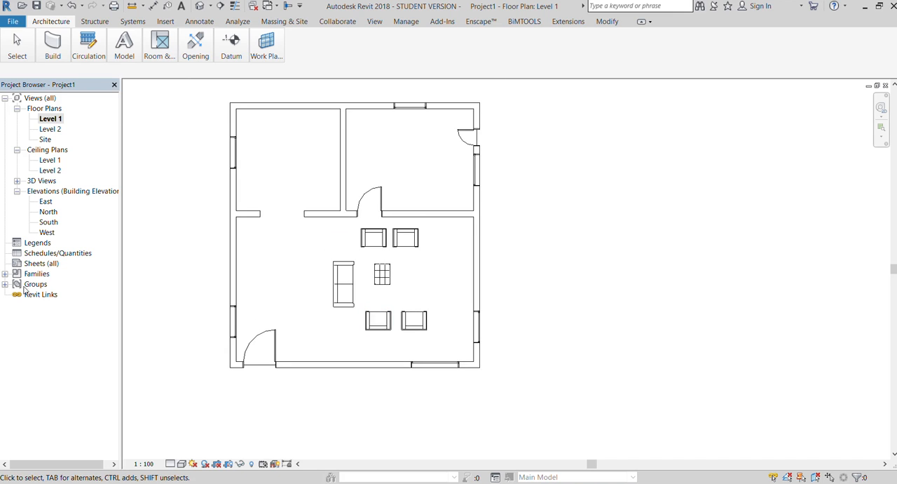
{"action": "scroll", "coordinate": [261, 127], "scroll_direction": "up", "scroll_amount": 1}
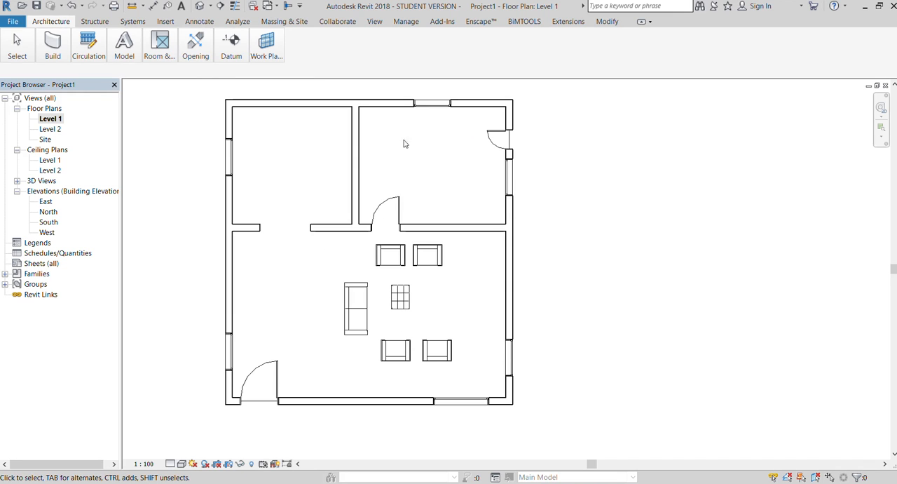
{"action": "scroll", "coordinate": [386, 177], "scroll_direction": "down", "scroll_amount": 1}
{"action": "scroll", "coordinate": [456, 143], "scroll_direction": "up", "scroll_amount": 1}
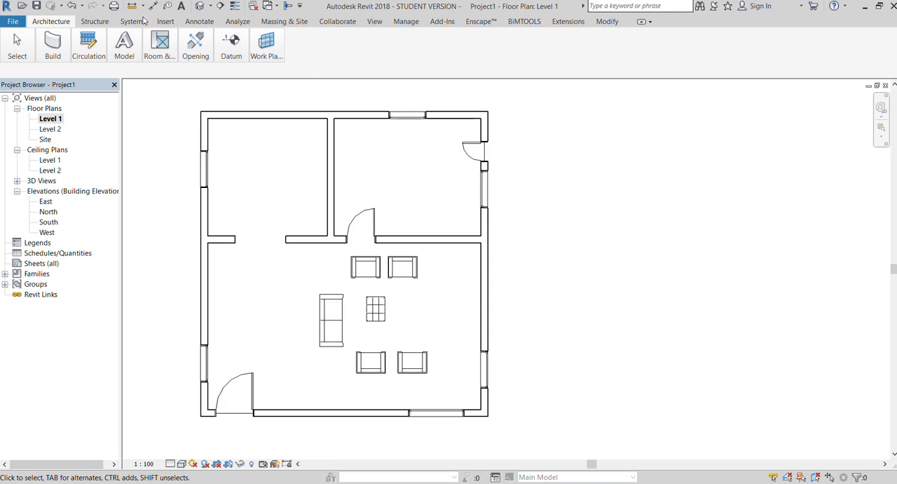
Load the Bed-Shaker Double 56" x 78" family and place it in the northeast room, headboard facing west, 1'-0" from the west partition.
{"action": "mouse_move", "coordinate": [42, 57]}
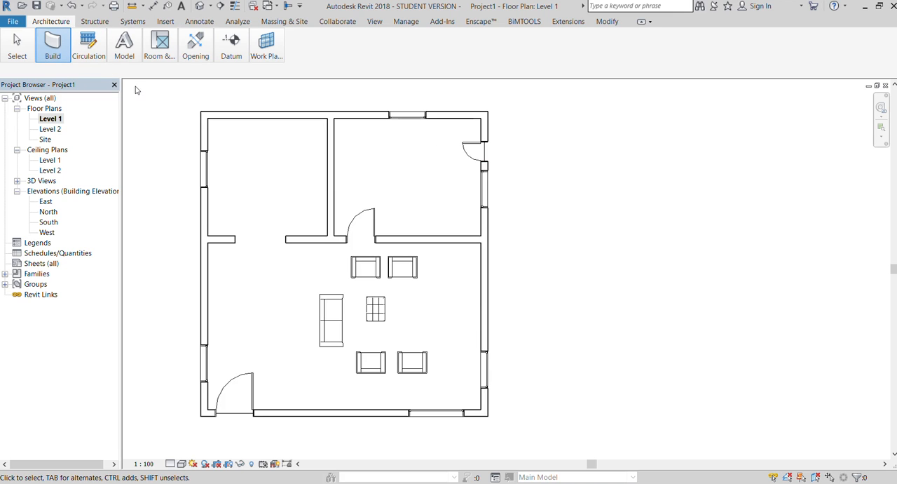
{"action": "key", "text": "c"}
{"action": "key", "text": "m"}
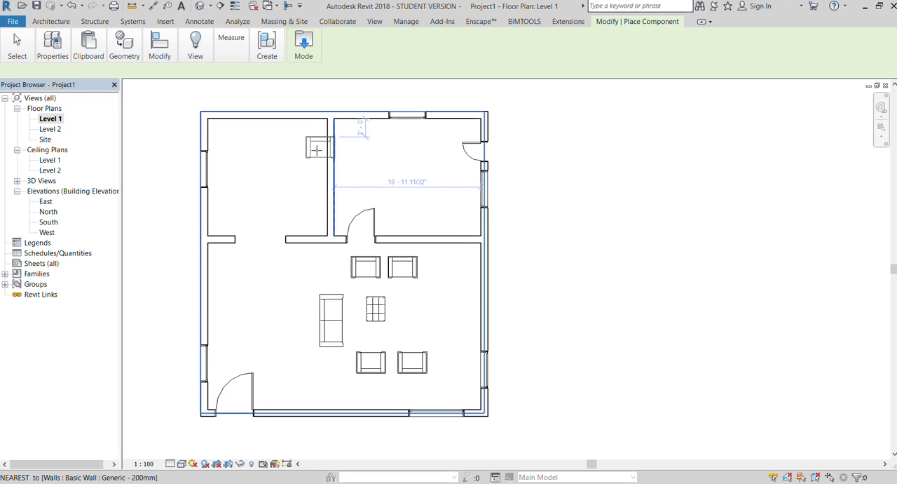
{"action": "left_click", "coordinate": [295, 87]}
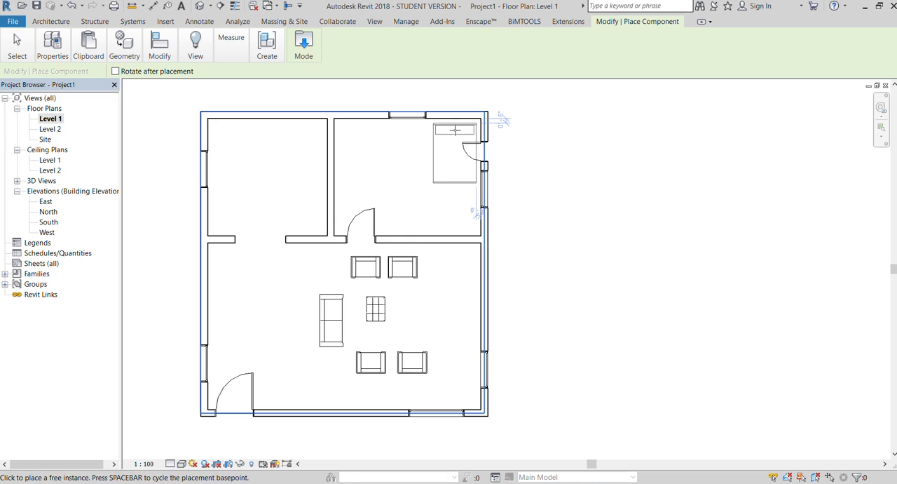
{"action": "key", "text": "space"}
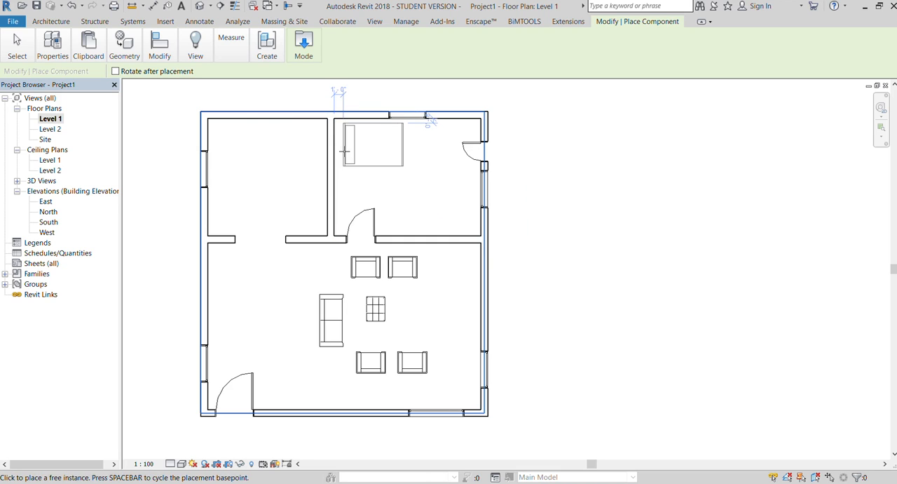
{"action": "left_click", "coordinate": [344, 151]}
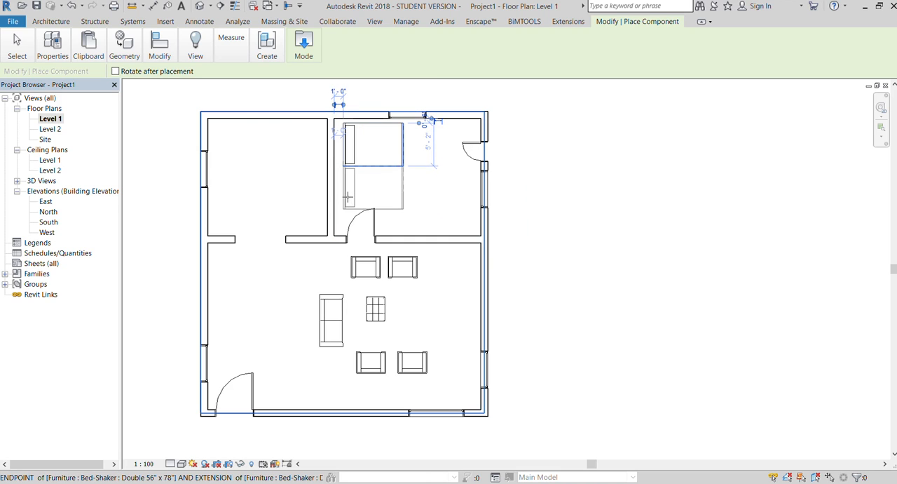
{"action": "scroll", "coordinate": [347, 197], "scroll_direction": "up", "scroll_amount": 1}
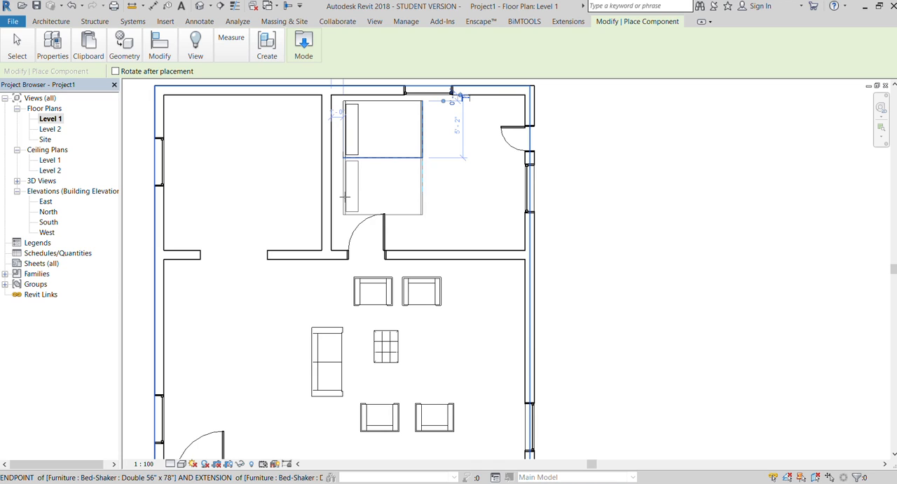
{"action": "key", "text": "Escape"}
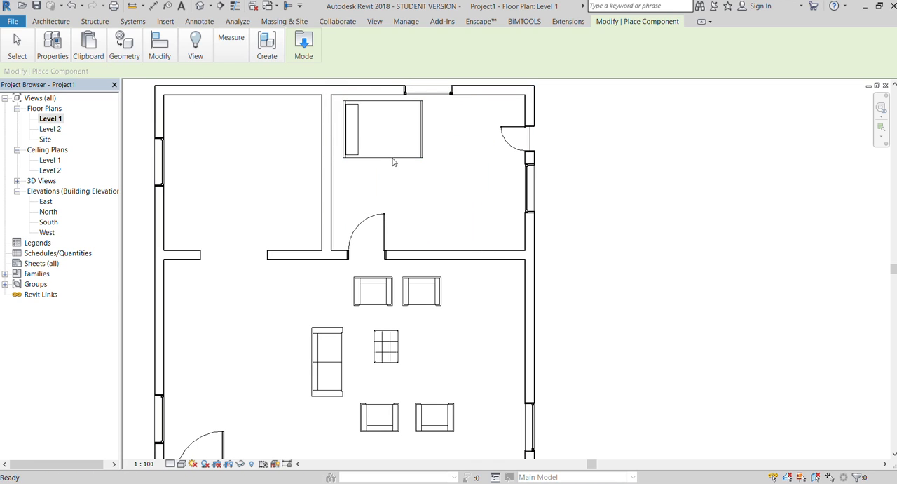
{"action": "key", "text": "Escape"}
{"action": "scroll", "coordinate": [402, 163], "scroll_direction": "down", "scroll_amount": 2}
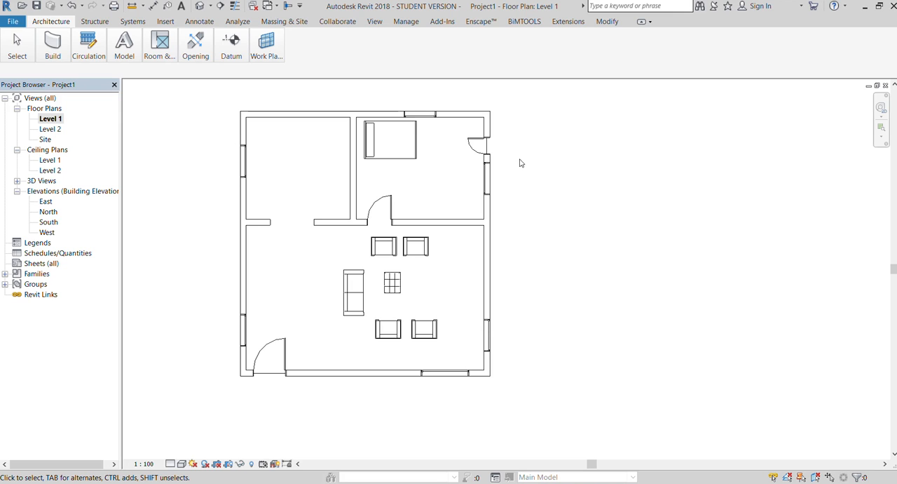
{"action": "scroll", "coordinate": [370, 147], "scroll_direction": "up", "scroll_amount": 1}
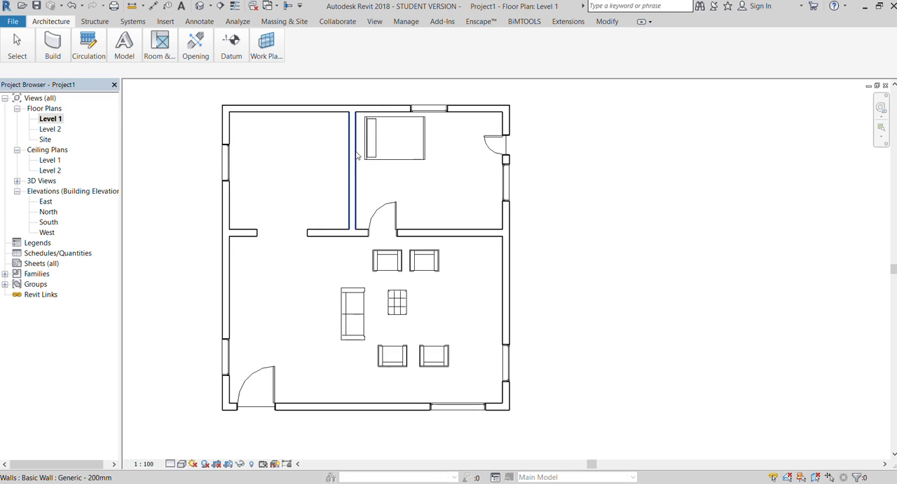
{"action": "left_click", "coordinate": [391, 161]}
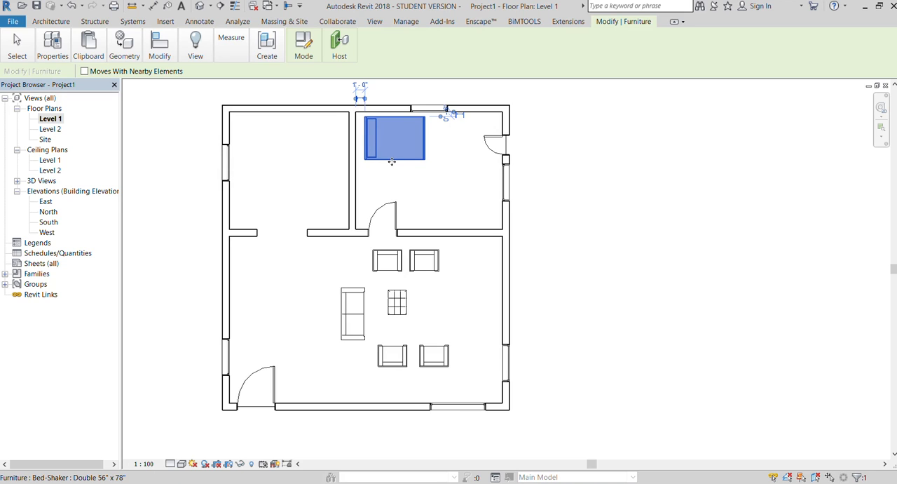
{"action": "scroll", "coordinate": [391, 162], "scroll_direction": "down", "scroll_amount": 1}
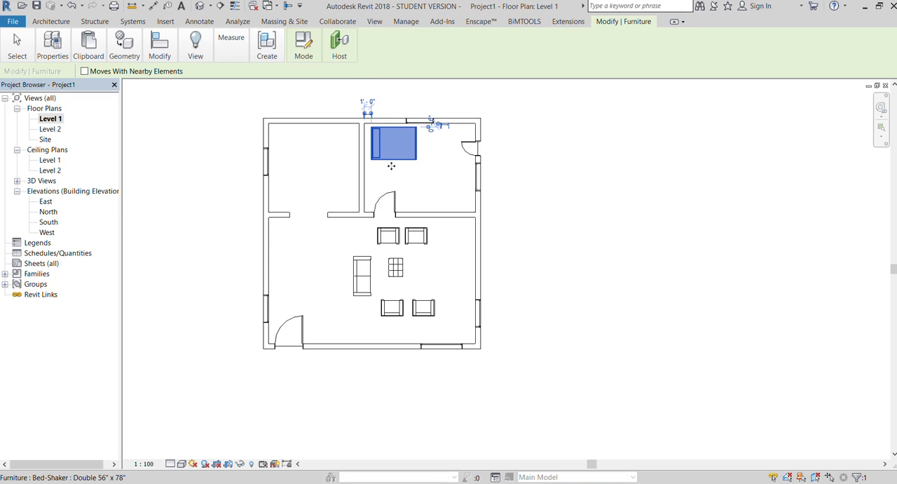
{"action": "left_click", "coordinate": [536, 179]}
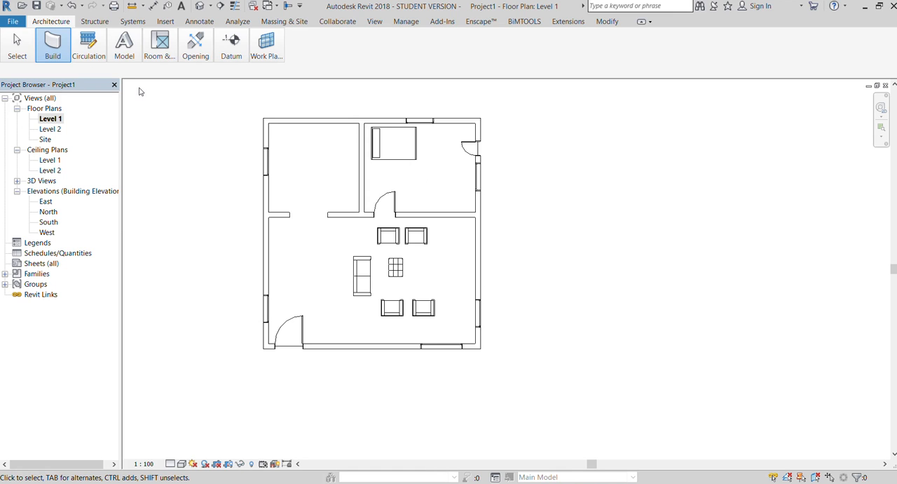
Load a round dining table with four chairs and place it 4'-6" below the upper partition and 8'-6" west of the vertical partition.
{"action": "key", "text": "c"}
{"action": "key", "text": "m"}
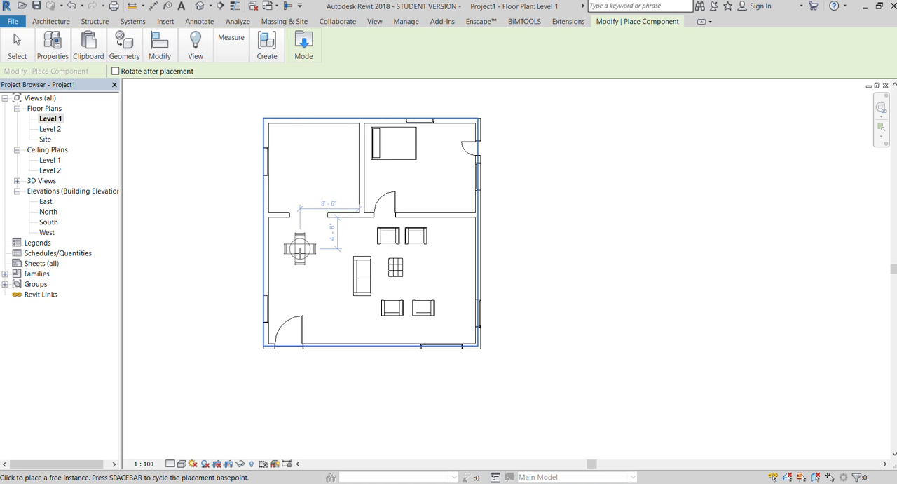
{"action": "left_click", "coordinate": [300, 248]}
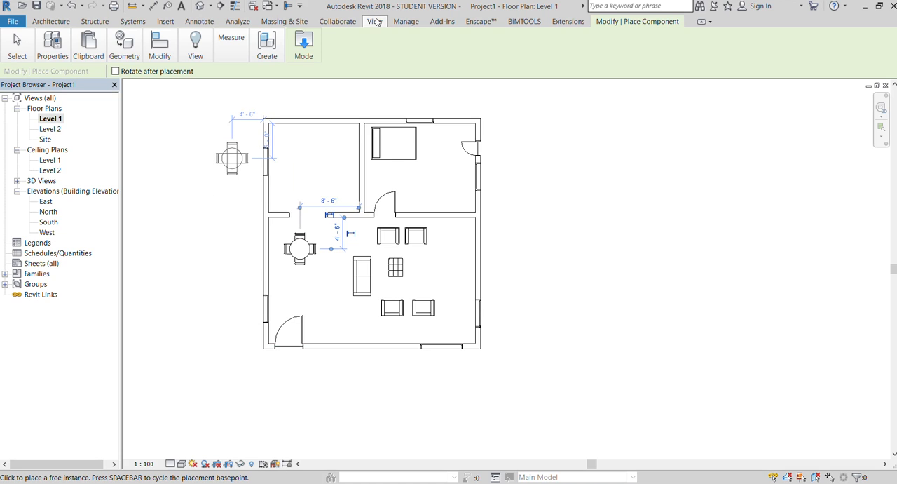
Open the default 3D view of the house and end the component placement.
{"action": "left_click", "coordinate": [376, 20]}
{"action": "left_click", "coordinate": [121, 48]}
{"action": "left_click", "coordinate": [116, 70]}
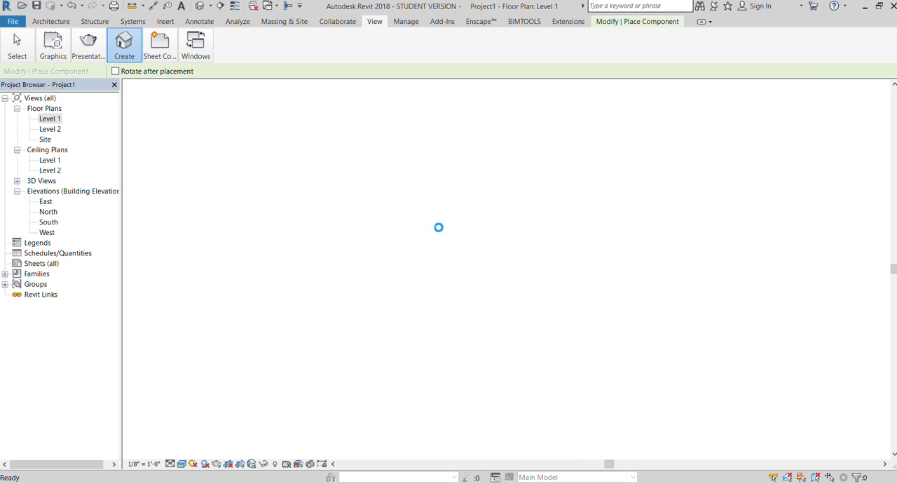
{"action": "scroll", "coordinate": [832, 202], "scroll_direction": "down", "scroll_amount": 4}
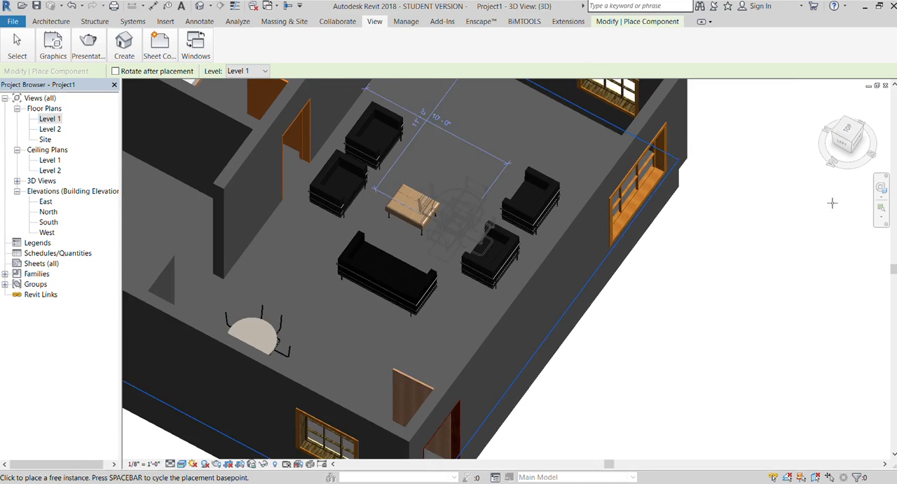
{"action": "scroll", "coordinate": [832, 202], "scroll_direction": "down", "scroll_amount": 3}
{"action": "key", "text": "Escape"}
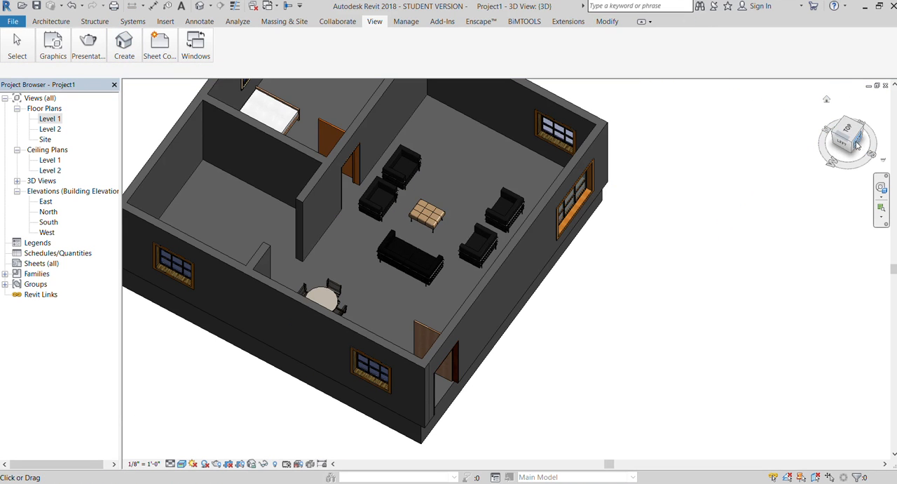
Examine the dining table, sofa, bench, chairs and bed in 3D from the front and from the southwest corner.
{"action": "mouse_move", "coordinate": [860, 144]}
{"action": "left_mouse_down"}
{"action": "mouse_move", "coordinate": [834, 148]}
{"action": "mouse_move", "coordinate": [844, 133]}
{"action": "left_mouse_up"}
{"action": "scroll", "coordinate": [326, 133], "scroll_direction": "up", "scroll_amount": 3}
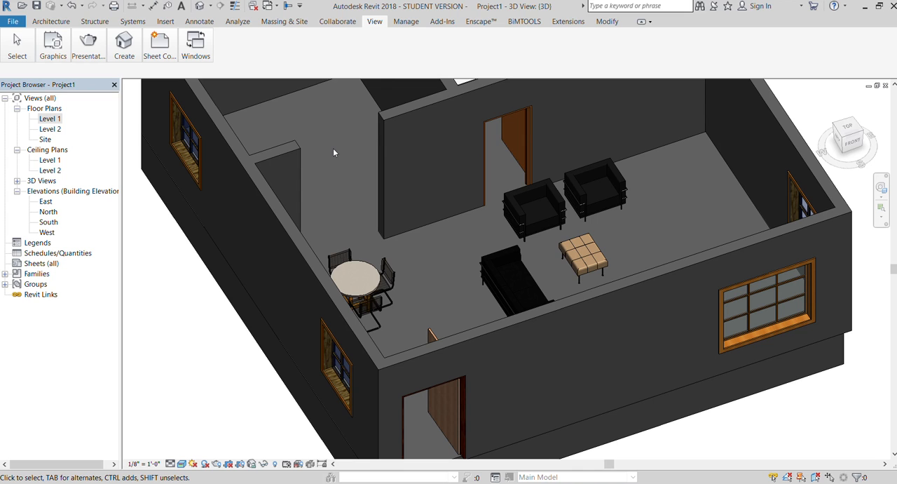
{"action": "scroll", "coordinate": [294, 251], "scroll_direction": "down", "scroll_amount": 3}
{"action": "scroll", "coordinate": [294, 250], "scroll_direction": "up", "scroll_amount": 2}
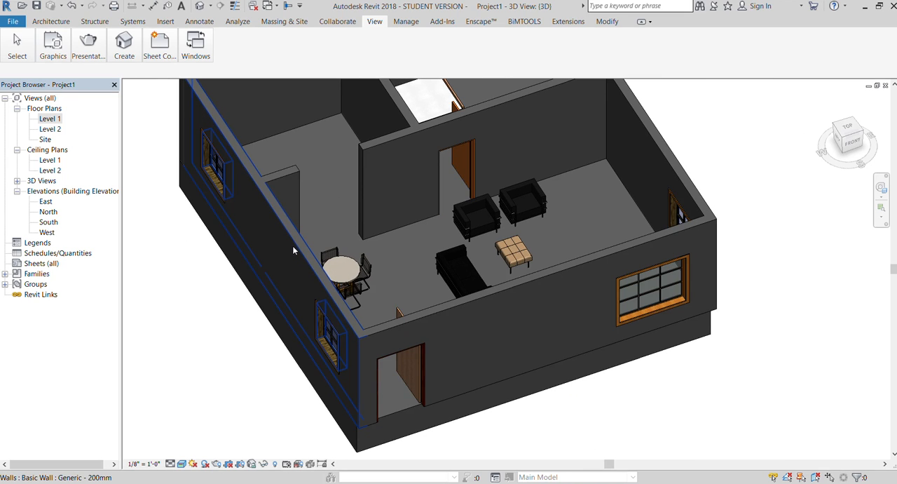
{"action": "scroll", "coordinate": [463, 214], "scroll_direction": "up", "scroll_amount": 5}
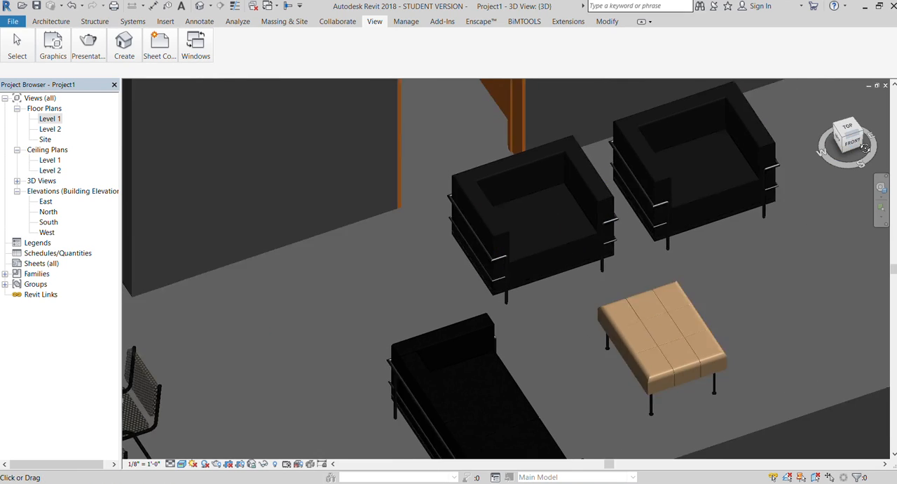
{"action": "left_click_drag", "start_coordinate": [835, 150], "coordinate": [846, 146]}
{"action": "scroll", "coordinate": [664, 178], "scroll_direction": "down", "scroll_amount": 2}
{"action": "scroll", "coordinate": [664, 179], "scroll_direction": "down", "scroll_amount": 2}
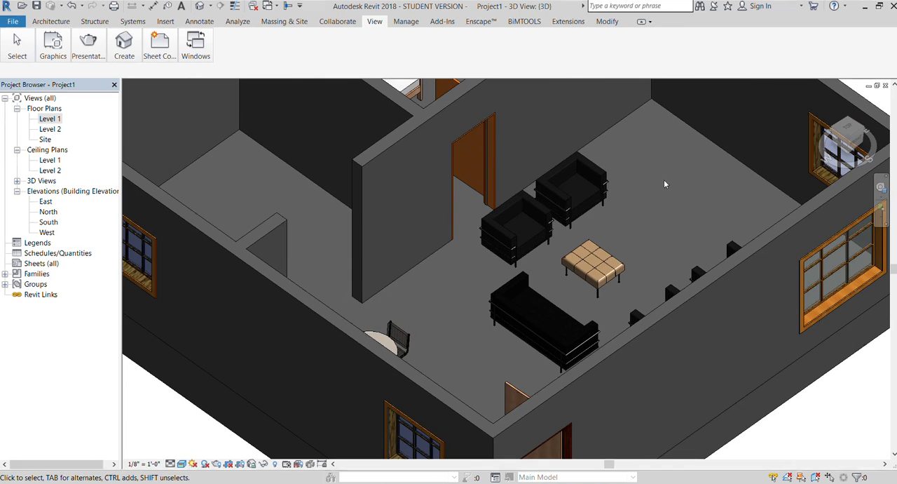
{"action": "scroll", "coordinate": [505, 203], "scroll_direction": "down", "scroll_amount": 1}
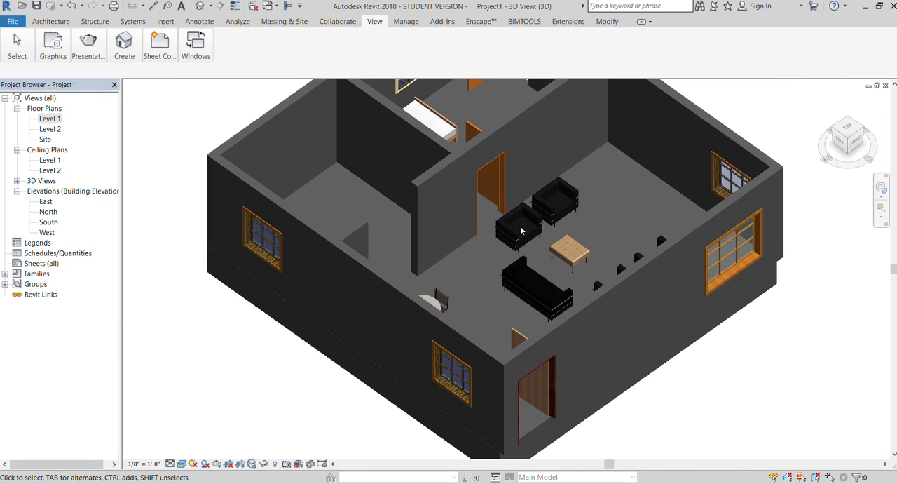
In the Level 1 floor plan, load a sink family and place it against the large room's west wall, just below the upper partition.
{"action": "double_click", "coordinate": [50, 119]}
{"action": "scroll", "coordinate": [287, 220], "scroll_direction": "up", "scroll_amount": 1}
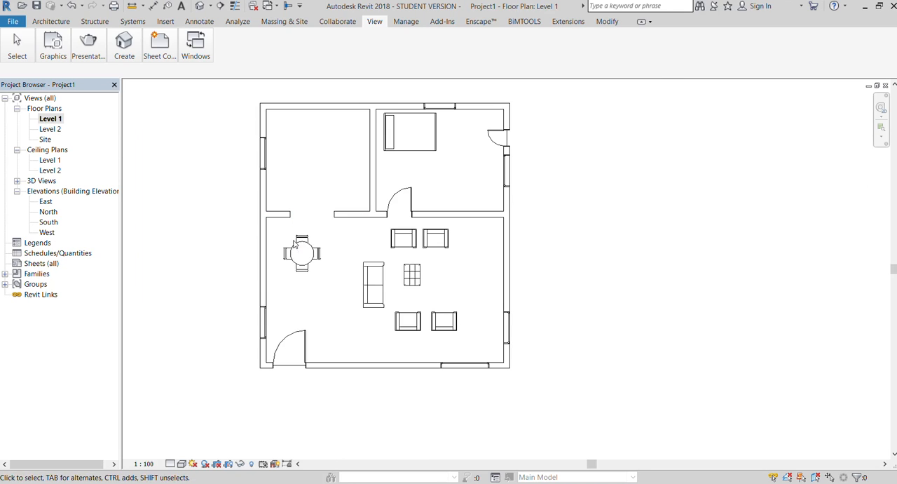
{"action": "scroll", "coordinate": [396, 145], "scroll_direction": "up", "scroll_amount": 2}
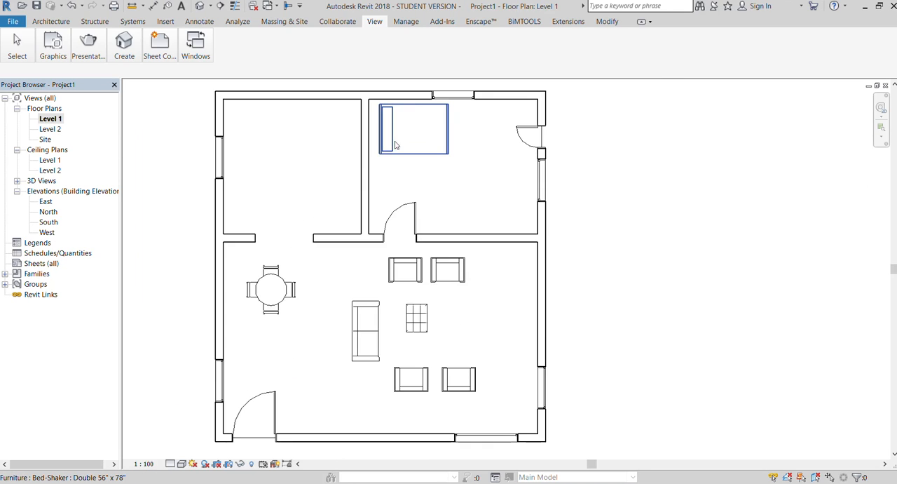
{"action": "left_click", "coordinate": [45, 21]}
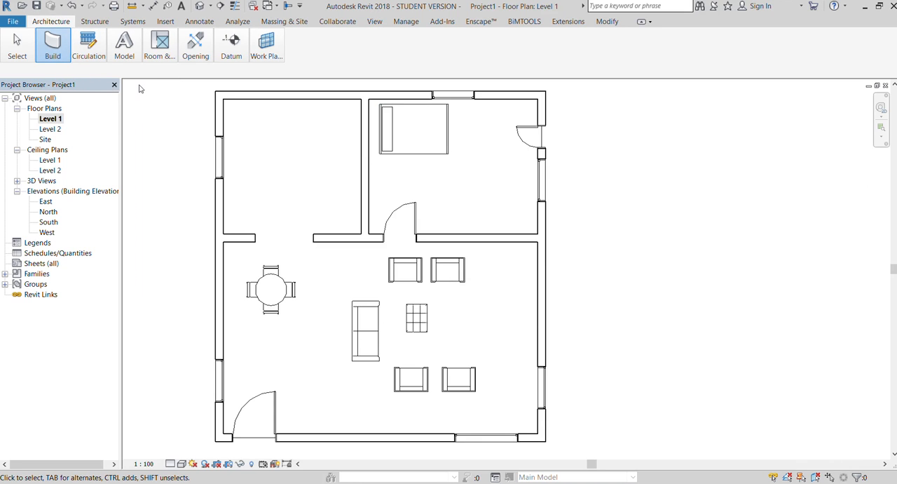
{"action": "key", "text": "c"}
{"action": "key", "text": "m"}
{"action": "left_click", "coordinate": [297, 85]}
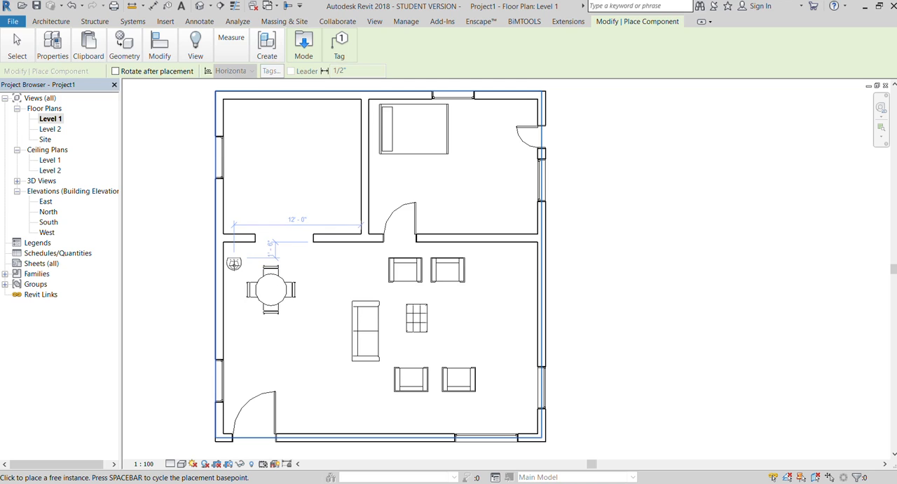
{"action": "scroll", "coordinate": [233, 261], "scroll_direction": "up", "scroll_amount": 3}
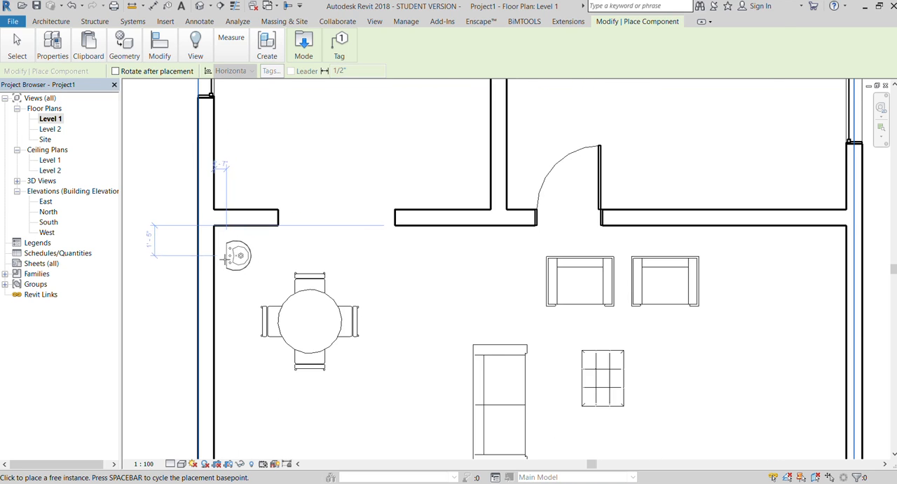
{"action": "left_click", "coordinate": [222, 251]}
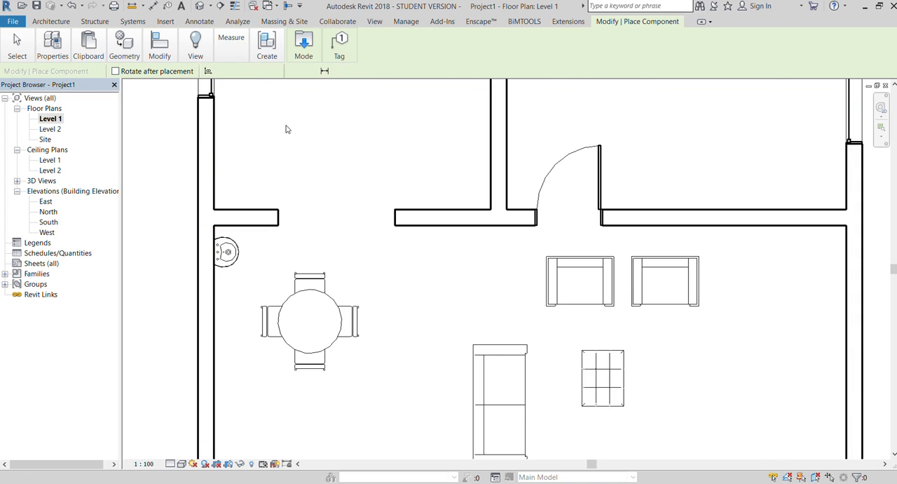
End the sink placement and open the default 3D view of the house.
{"action": "key", "text": "Escape"}
{"action": "left_click", "coordinate": [374, 21]}
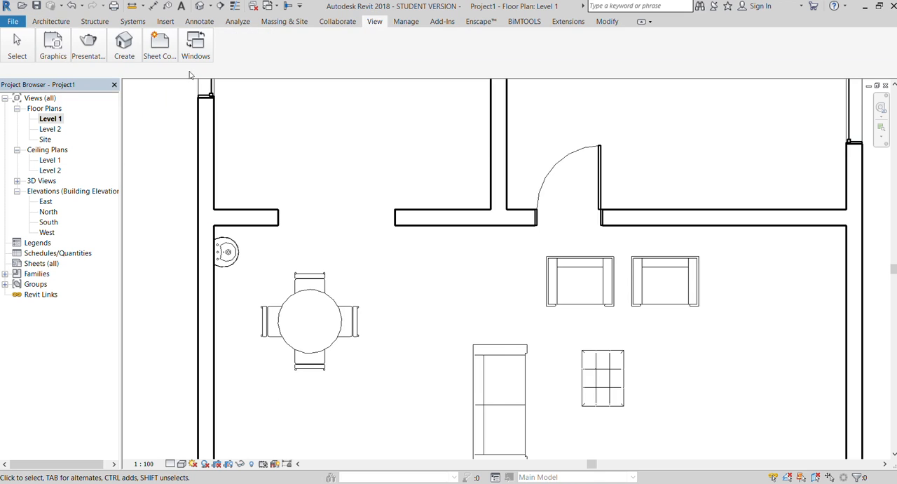
{"action": "left_click", "coordinate": [130, 59]}
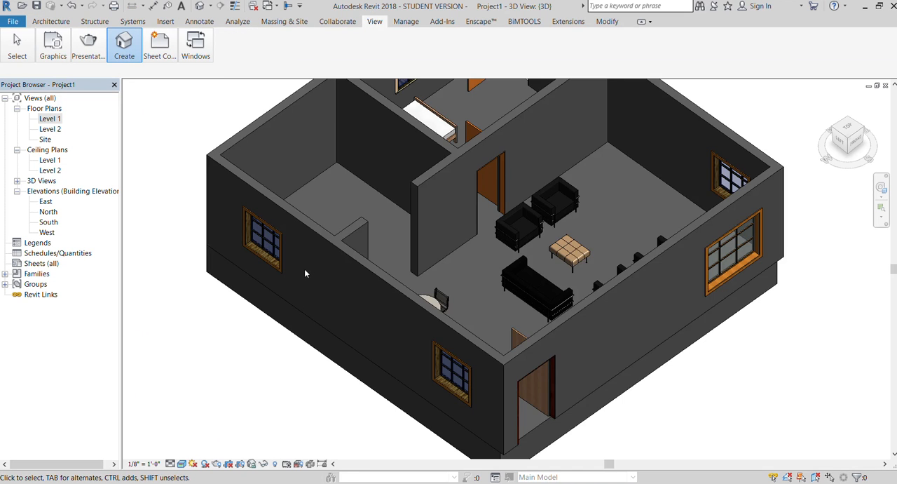
Examine the sink and the round dining table in 3D from the east side of the house.
{"action": "scroll", "coordinate": [312, 280], "scroll_direction": "down", "scroll_amount": 3}
{"action": "scroll", "coordinate": [464, 204], "scroll_direction": "up", "scroll_amount": 3}
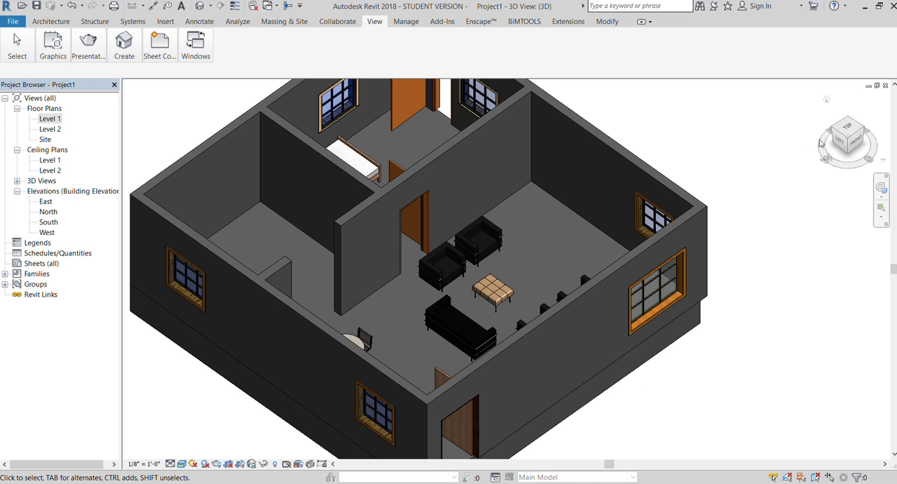
{"action": "left_click_drag", "start_coordinate": [845, 145], "coordinate": [895, 147]}
{"action": "scroll", "coordinate": [311, 345], "scroll_direction": "down", "scroll_amount": 3}
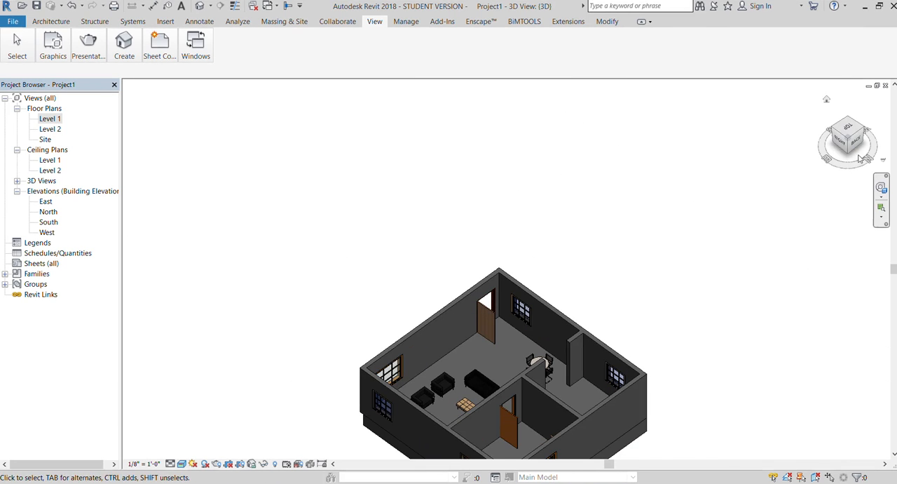
{"action": "left_click_drag", "start_coordinate": [841, 144], "coordinate": [853, 149]}
{"action": "scroll", "coordinate": [543, 257], "scroll_direction": "up", "scroll_amount": 3}
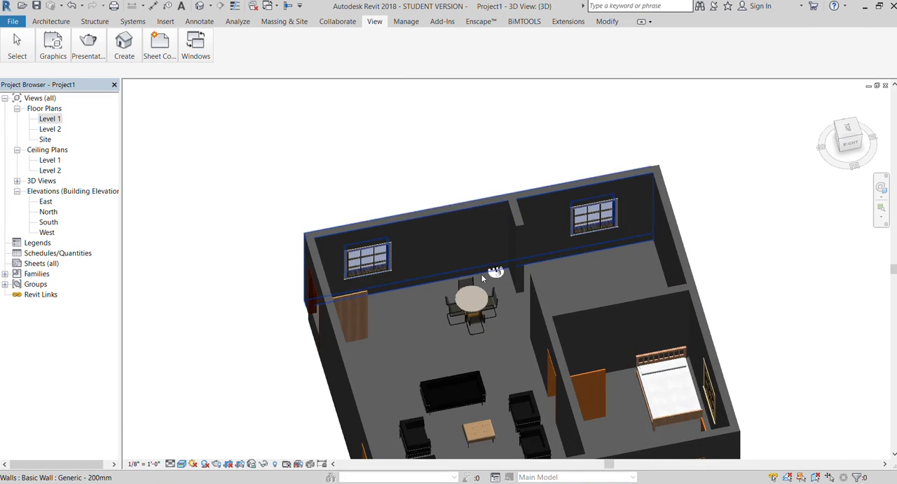
{"action": "scroll", "coordinate": [484, 273], "scroll_direction": "up", "scroll_amount": 5}
{"action": "scroll", "coordinate": [464, 308], "scroll_direction": "down", "scroll_amount": 4}
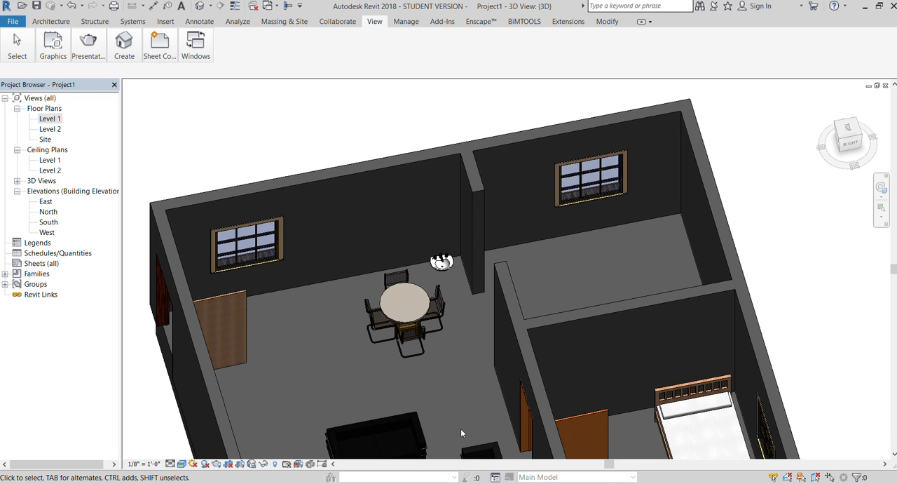
Examine the furniture layout from above and from the front, and look closely at the sink beside the dining table.
{"action": "scroll", "coordinate": [461, 433], "scroll_direction": "down", "scroll_amount": 1}
{"action": "scroll", "coordinate": [330, 231], "scroll_direction": "down", "scroll_amount": 4}
{"action": "left_click_drag", "start_coordinate": [843, 145], "coordinate": [890, 160]}
{"action": "scroll", "coordinate": [390, 300], "scroll_direction": "down", "scroll_amount": 2}
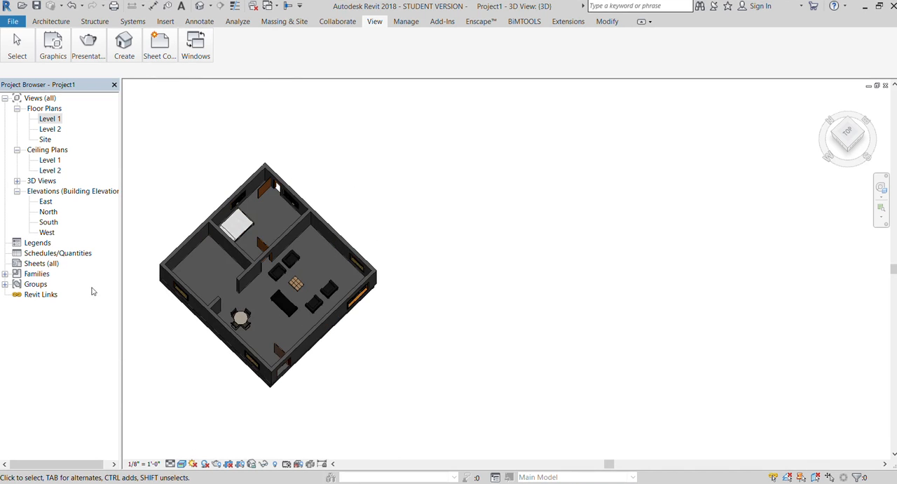
{"action": "scroll", "coordinate": [249, 241], "scroll_direction": "up", "scroll_amount": 5}
{"action": "scroll", "coordinate": [326, 210], "scroll_direction": "down", "scroll_amount": 4}
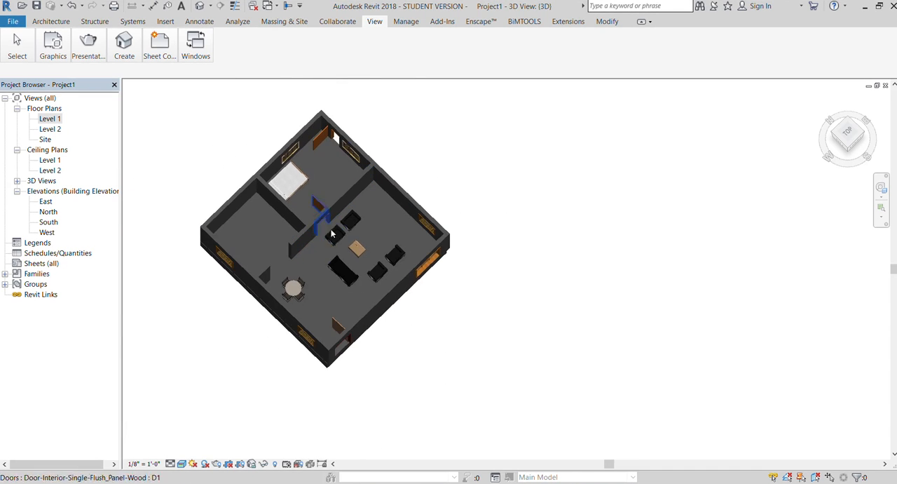
{"action": "scroll", "coordinate": [313, 295], "scroll_direction": "up", "scroll_amount": 4}
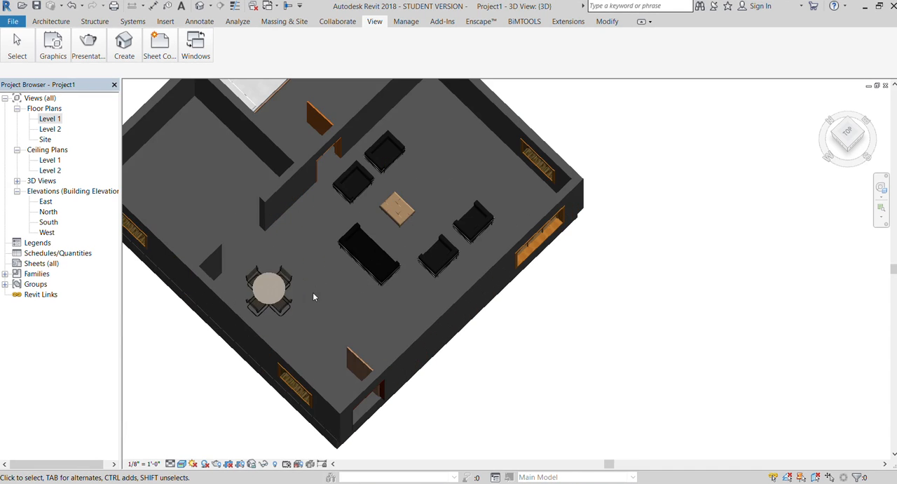
{"action": "left_click", "coordinate": [856, 148]}
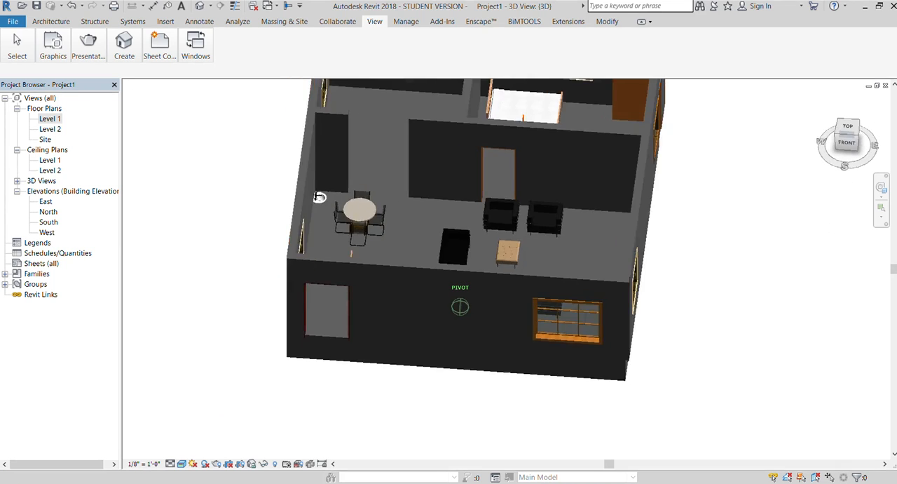
{"action": "scroll", "coordinate": [387, 192], "scroll_direction": "up", "scroll_amount": 4}
{"action": "scroll", "coordinate": [449, 210], "scroll_direction": "up", "scroll_amount": 5}
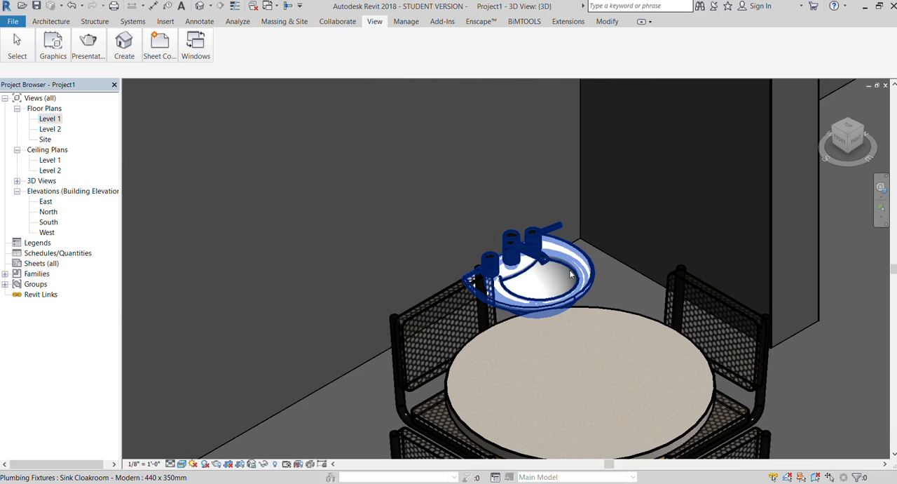
Try deleting the sink beside the dining table, and undo the deletion.
{"action": "left_click", "coordinate": [572, 268]}
{"action": "scroll", "coordinate": [533, 260], "scroll_direction": "down", "scroll_amount": 5}
{"action": "scroll", "coordinate": [491, 251], "scroll_direction": "down", "scroll_amount": 4}
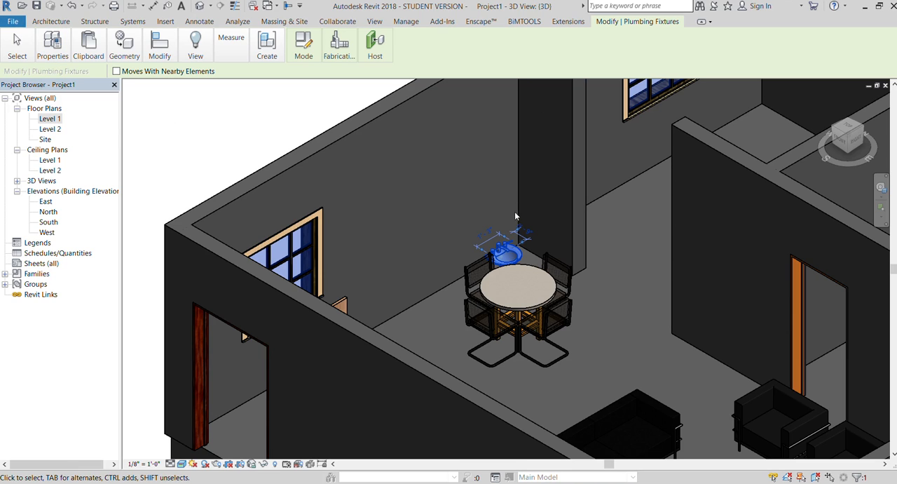
{"action": "key", "text": "Delete"}
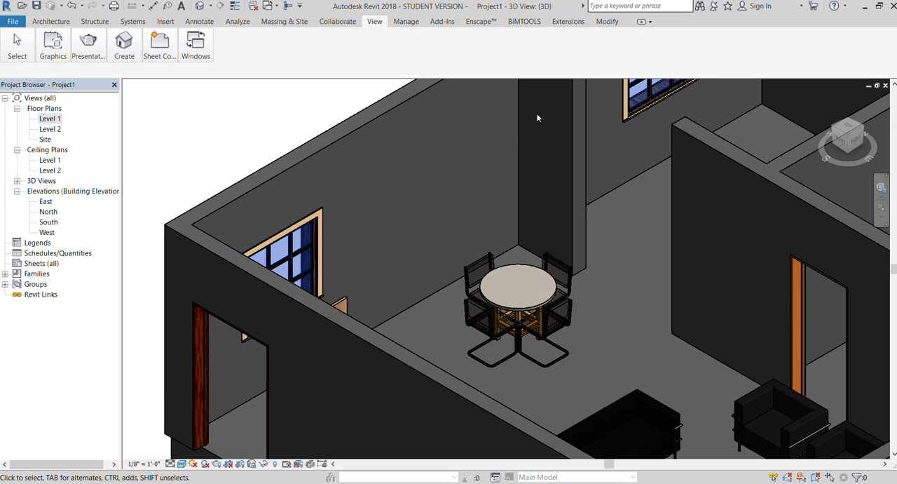
{"action": "key", "text": "ctrl+z"}
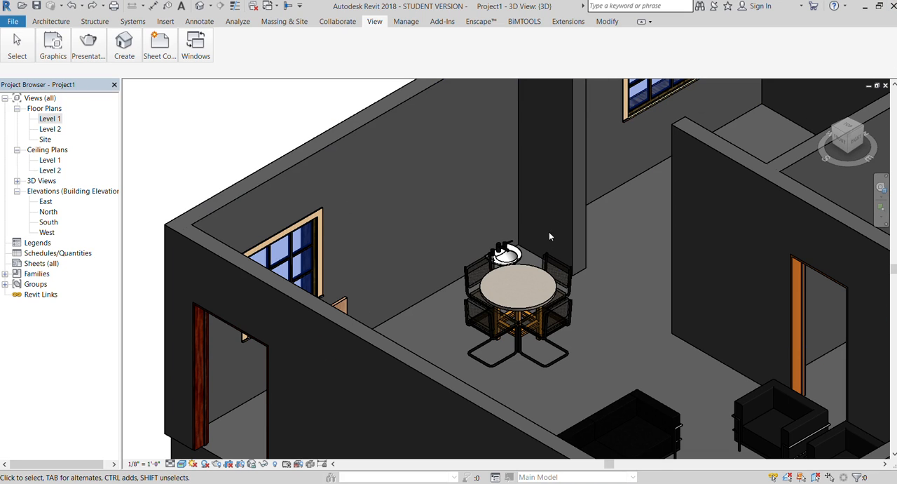
Raise the sink off the floor to a higher position on the west wall behind the dining table.
{"action": "left_click", "coordinate": [506, 254]}
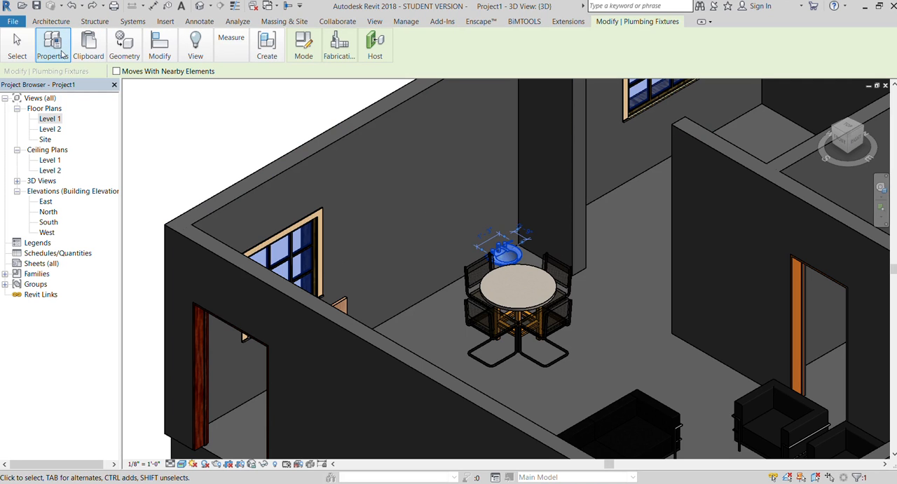
{"action": "left_click", "coordinate": [60, 52]}
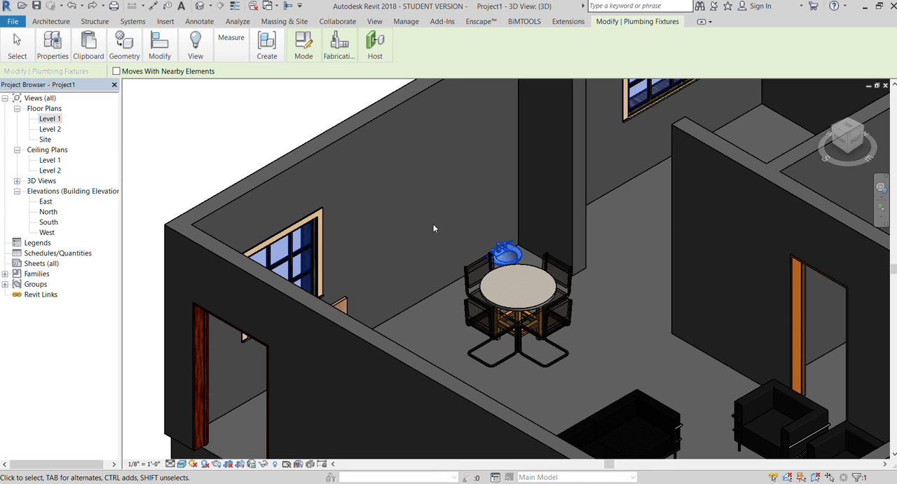
{"action": "left_click_drag", "start_coordinate": [506, 253], "coordinate": [536, 116]}
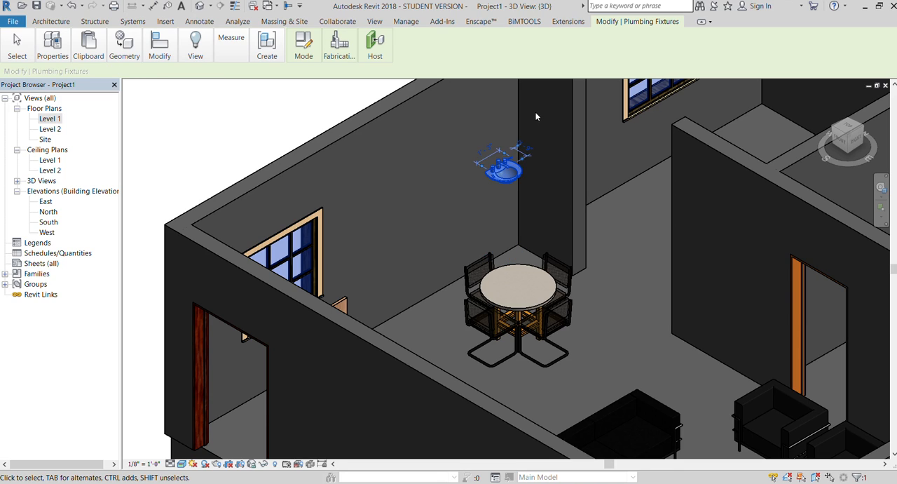
{"action": "left_click", "coordinate": [249, 149]}
{"action": "scroll", "coordinate": [287, 238], "scroll_direction": "down", "scroll_amount": 3}
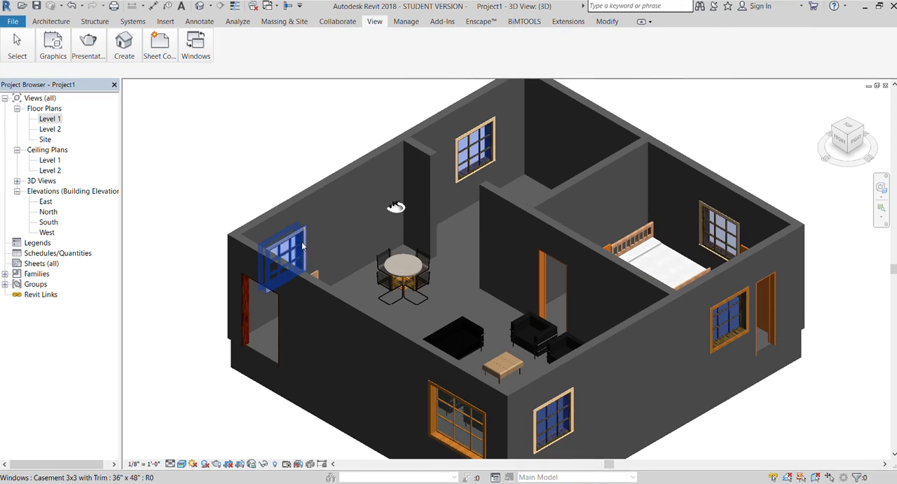
Lower the raised sink slightly along the west wall, closer to the dining table's height.
{"action": "left_click_drag", "start_coordinate": [841, 143], "coordinate": [870, 133]}
{"action": "scroll", "coordinate": [303, 245], "scroll_direction": "up", "scroll_amount": 5}
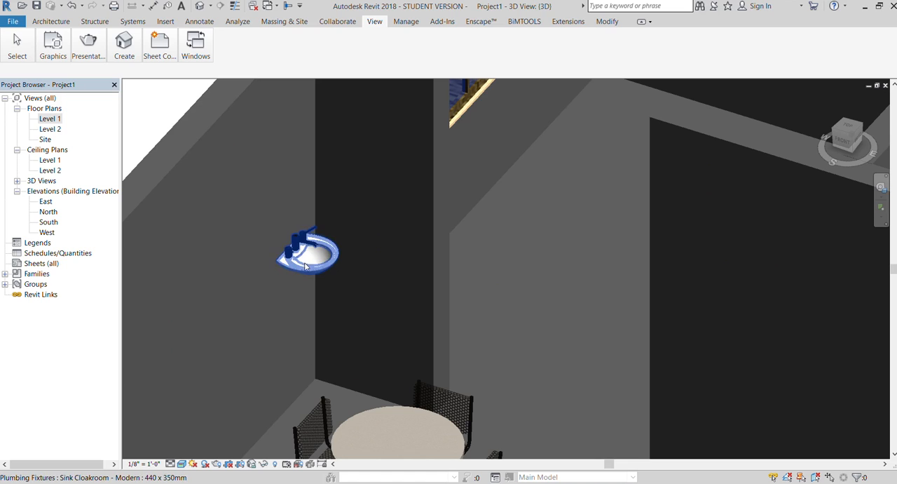
{"action": "left_click", "coordinate": [305, 266]}
{"action": "scroll", "coordinate": [343, 267], "scroll_direction": "down", "scroll_amount": 3}
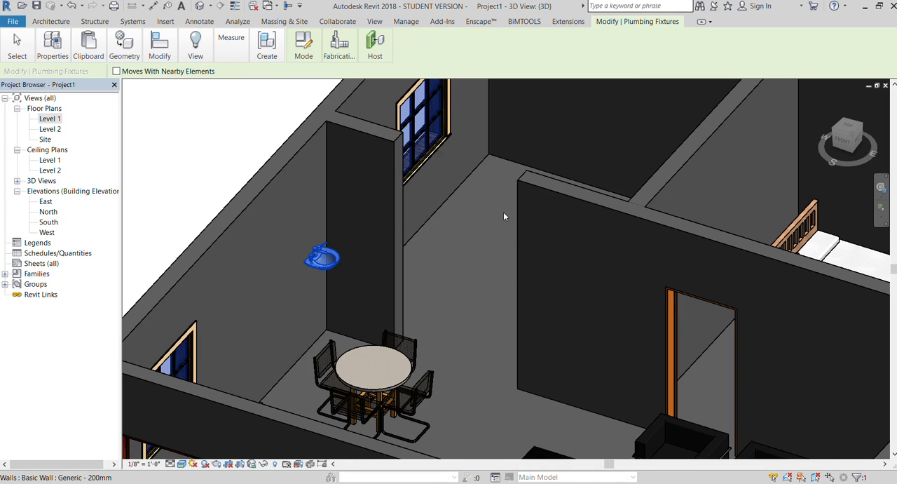
{"action": "key", "text": "Down"}
{"action": "key", "text": "Down"}
{"action": "key", "text": "Down"}
{"action": "key", "text": "Down"}
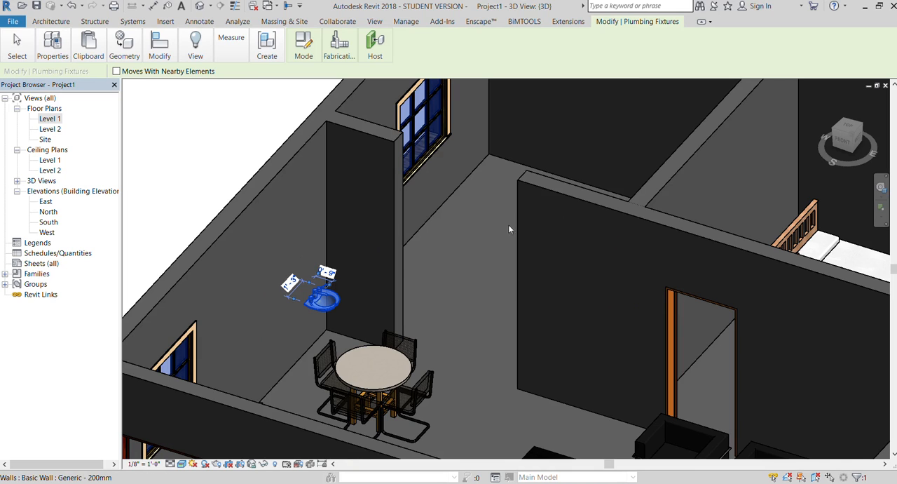
{"action": "scroll", "coordinate": [476, 138], "scroll_direction": "down", "scroll_amount": 3}
{"action": "left_click", "coordinate": [237, 130]}
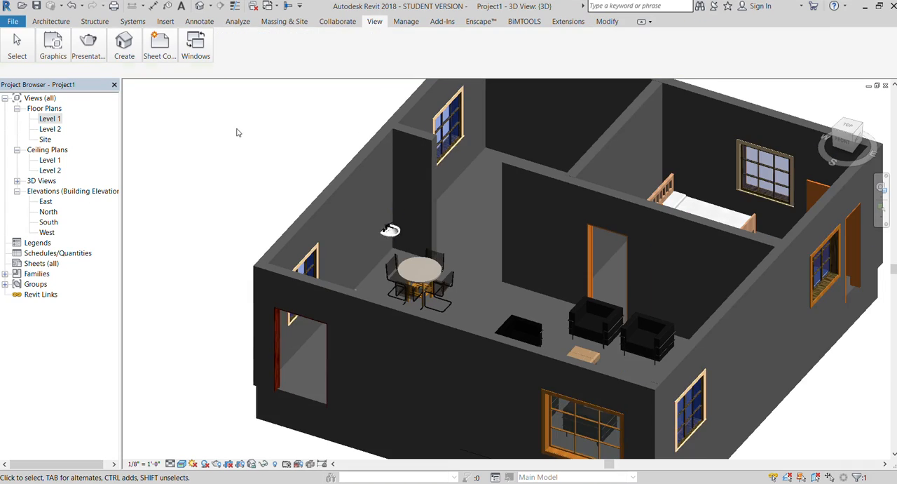
Examine the seating area and the bedroom in 3D from the southwest corner and from the front.
{"action": "left_click_drag", "start_coordinate": [850, 142], "coordinate": [832, 120]}
{"action": "mouse_move", "coordinate": [487, 308]}
{"action": "middle_mouse_down", "text": "shift"}
{"action": "mouse_move", "coordinate": [485, 257]}
{"action": "mouse_move", "coordinate": [469, 225]}
{"action": "mouse_move", "coordinate": [248, 277]}
{"action": "mouse_move", "coordinate": [247, 234]}
{"action": "middle_mouse_up", "text": "shift"}
{"action": "left_click_drag", "start_coordinate": [848, 136], "coordinate": [872, 130]}
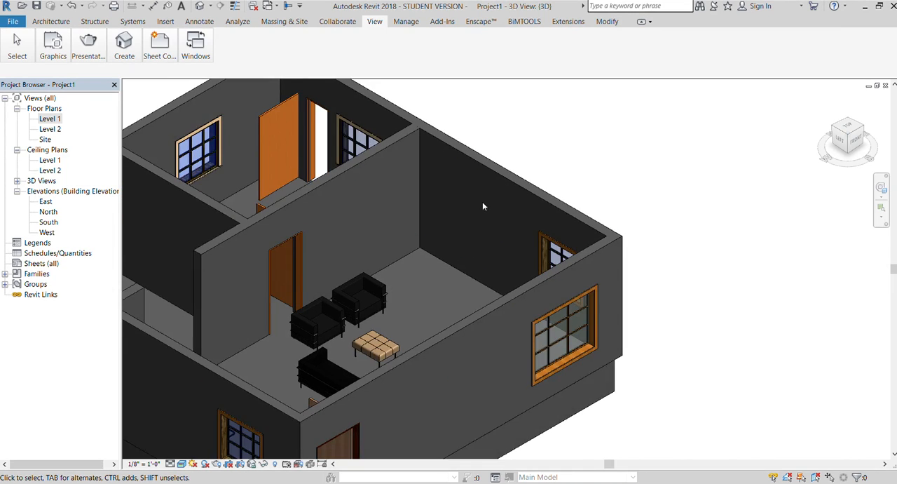
{"action": "scroll", "coordinate": [463, 241], "scroll_direction": "up", "scroll_amount": 2}
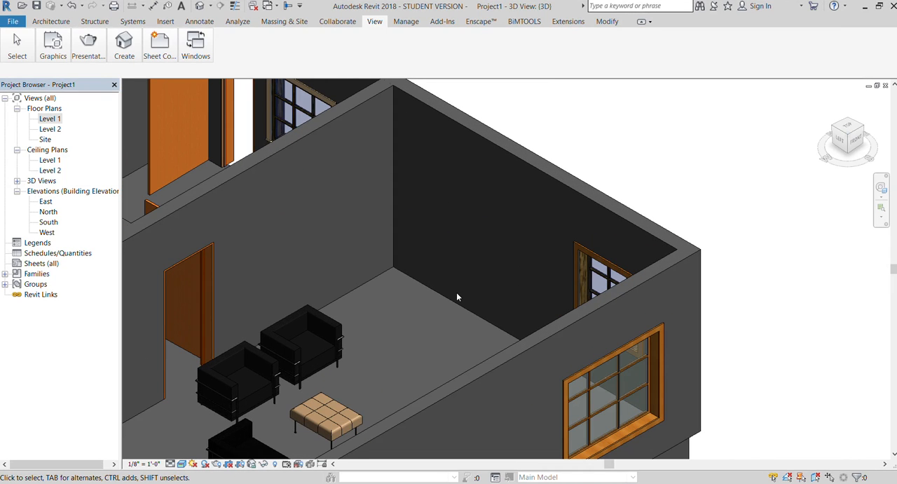
{"action": "scroll", "coordinate": [459, 287], "scroll_direction": "down", "scroll_amount": 4}
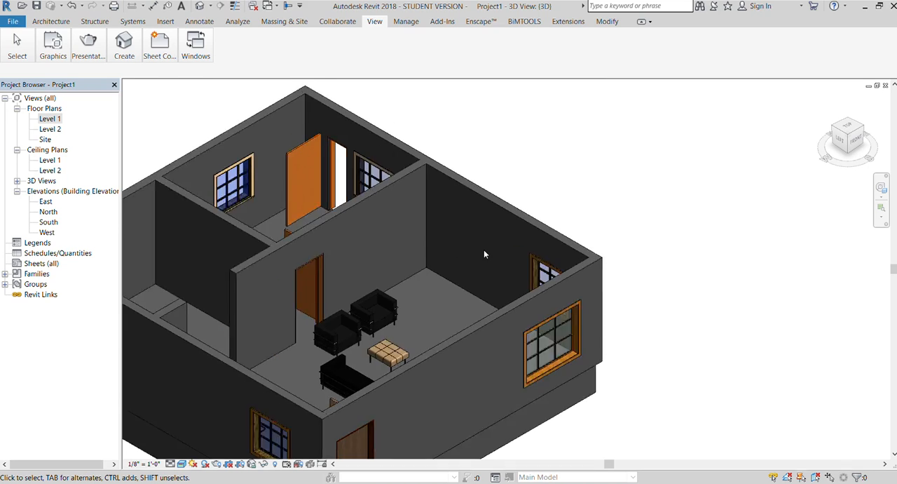
{"action": "scroll", "coordinate": [483, 246], "scroll_direction": "up", "scroll_amount": 4}
{"action": "scroll", "coordinate": [482, 239], "scroll_direction": "down", "scroll_amount": 3}
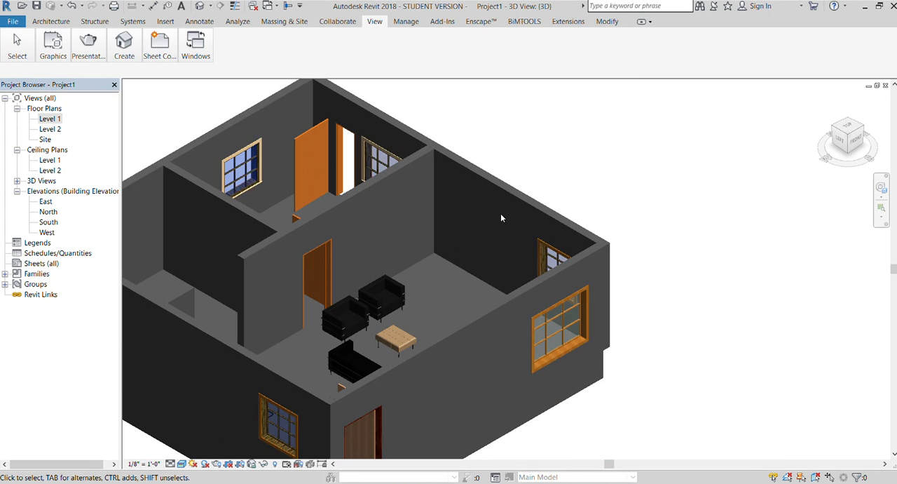
{"action": "mouse_move", "coordinate": [631, 184]}
{"action": "middle_mouse_down", "text": "shift"}
{"action": "mouse_move", "coordinate": [546, 210]}
{"action": "mouse_move", "coordinate": [452, 203]}
{"action": "mouse_move", "coordinate": [389, 241]}
{"action": "mouse_move", "coordinate": [284, 241]}
{"action": "mouse_move", "coordinate": [368, 203]}
{"action": "mouse_move", "coordinate": [425, 200]}
{"action": "mouse_move", "coordinate": [413, 227]}
{"action": "mouse_move", "coordinate": [284, 241]}
{"action": "middle_mouse_up", "text": "shift"}
{"action": "scroll", "coordinate": [533, 119], "scroll_direction": "up", "scroll_amount": 5}
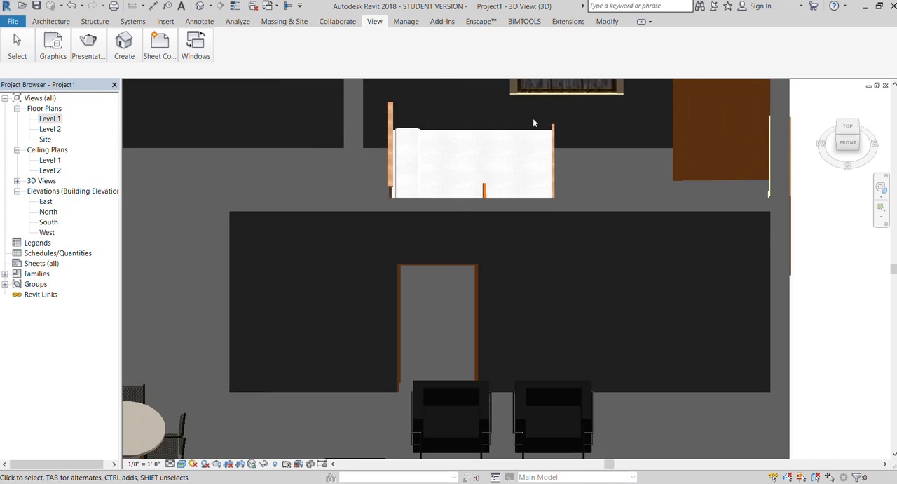
Inspect the properties of the bed in the upper-right bedroom and clear its selection.
{"action": "left_click", "coordinate": [553, 169]}
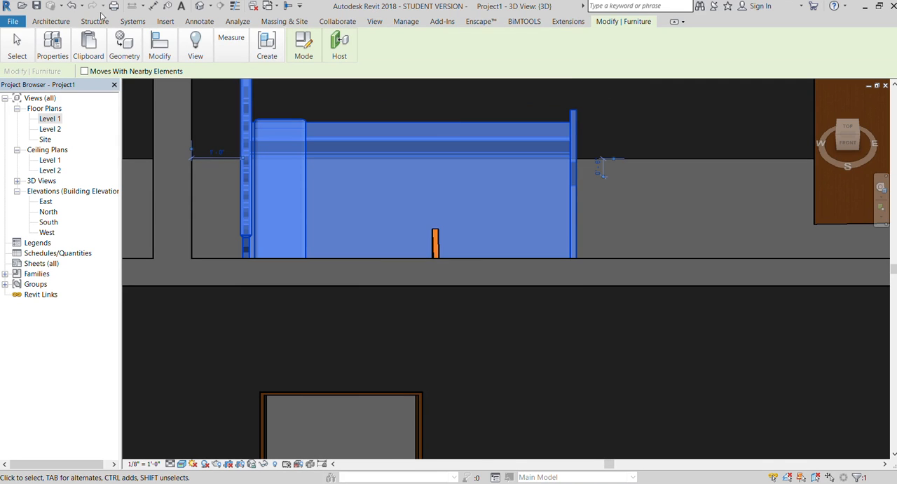
{"action": "left_click", "coordinate": [53, 46]}
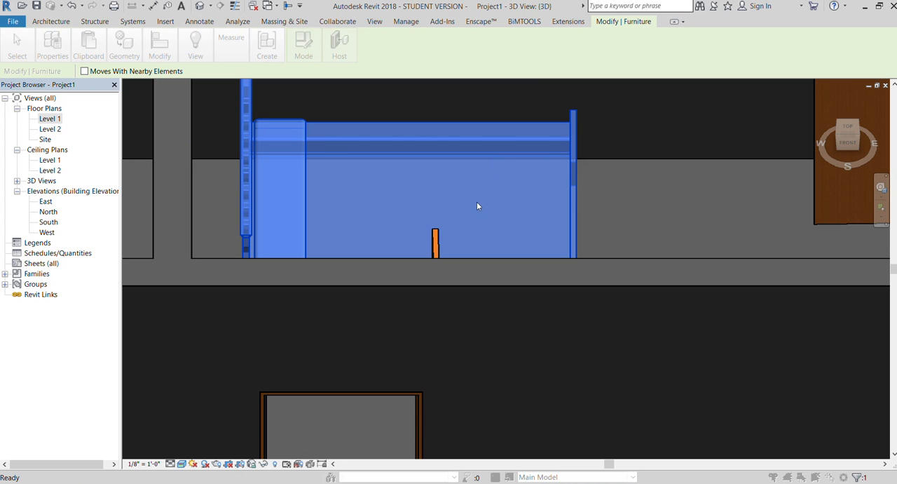
{"action": "scroll", "coordinate": [549, 166], "scroll_direction": "down", "scroll_amount": 1}
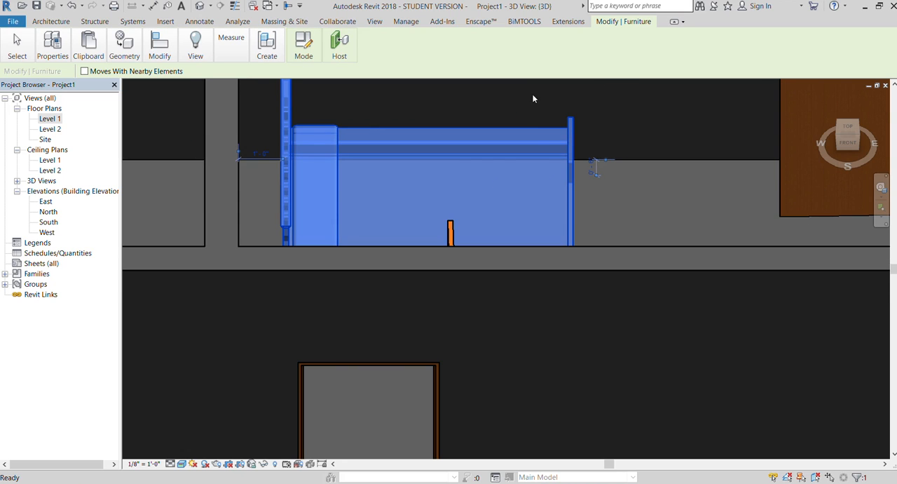
{"action": "scroll", "coordinate": [371, 184], "scroll_direction": "down", "scroll_amount": 6}
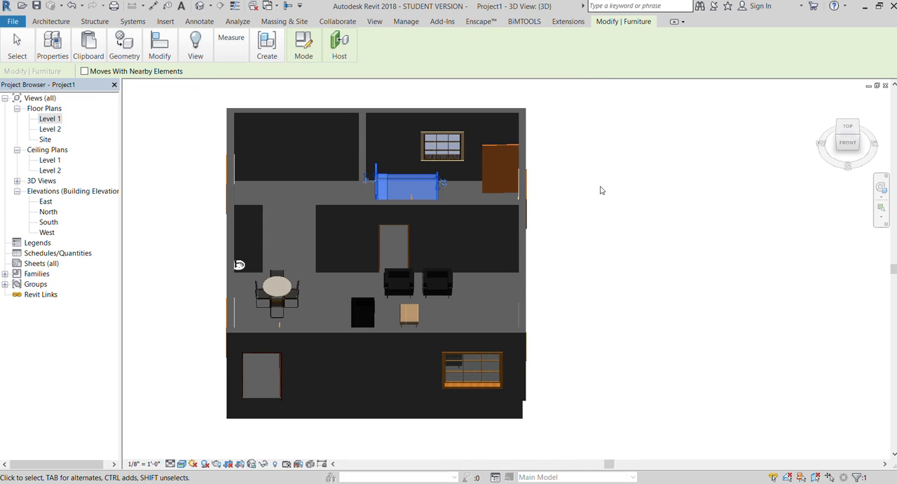
{"action": "key", "text": "Escape"}
Select the wall sink and check its mounting height in 3D from the southeast corner.
{"action": "middle_click_drag", "start_coordinate": [238, 265], "coordinate": [396, 259], "text": "shift"}
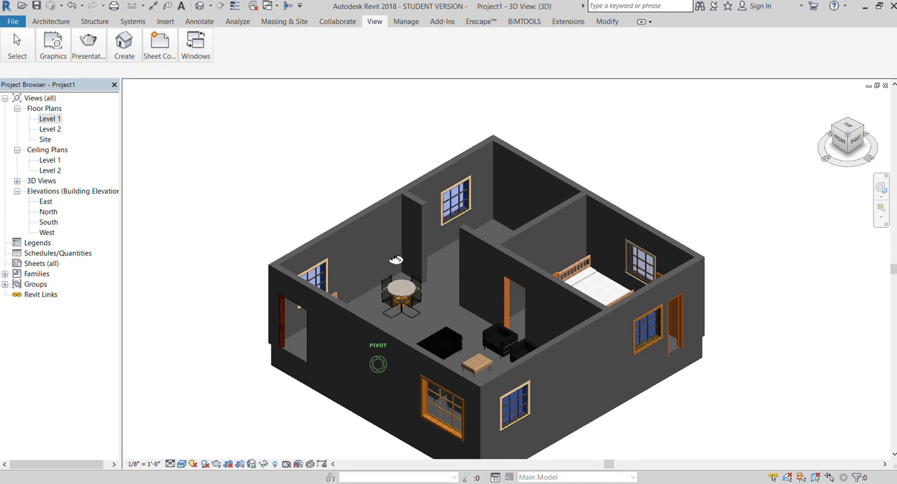
{"action": "scroll", "coordinate": [396, 259], "scroll_direction": "up", "scroll_amount": 5}
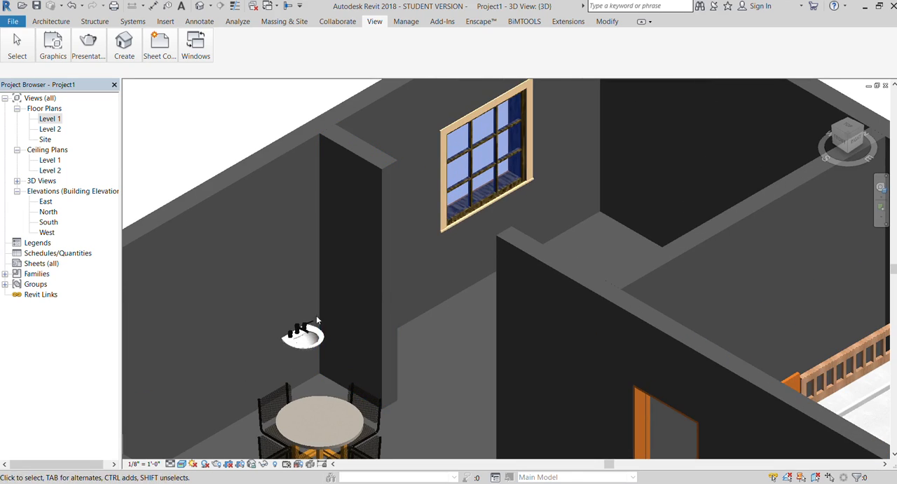
{"action": "left_click", "coordinate": [303, 341]}
{"action": "scroll", "coordinate": [231, 223], "scroll_direction": "down", "scroll_amount": 5}
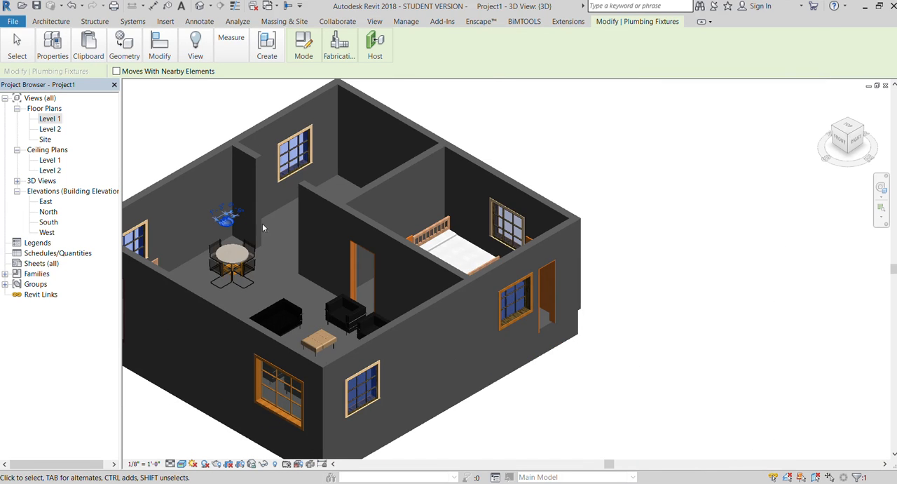
{"action": "scroll", "coordinate": [211, 221], "scroll_direction": "up", "scroll_amount": 2}
{"action": "scroll", "coordinate": [380, 215], "scroll_direction": "down", "scroll_amount": 2}
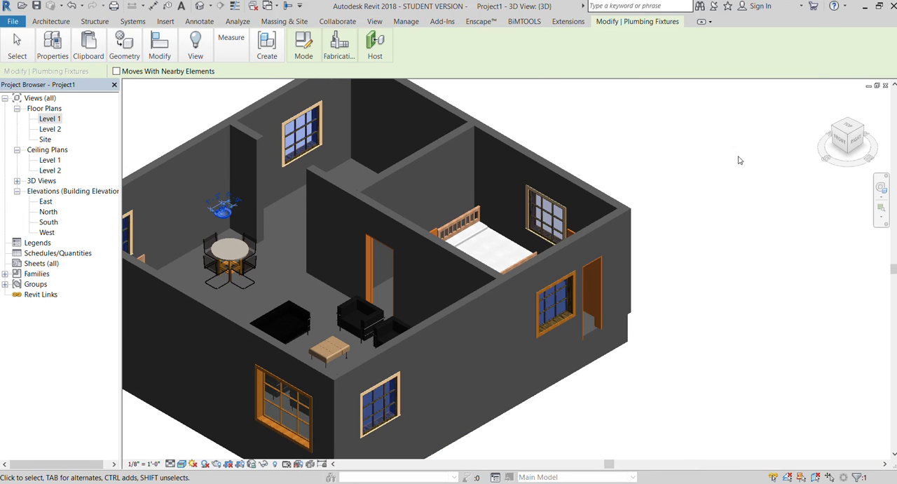
Review the type properties of the bed in the bedroom and examine its mattress up close from above and from the front-right corner.
{"action": "left_click", "coordinate": [850, 147]}
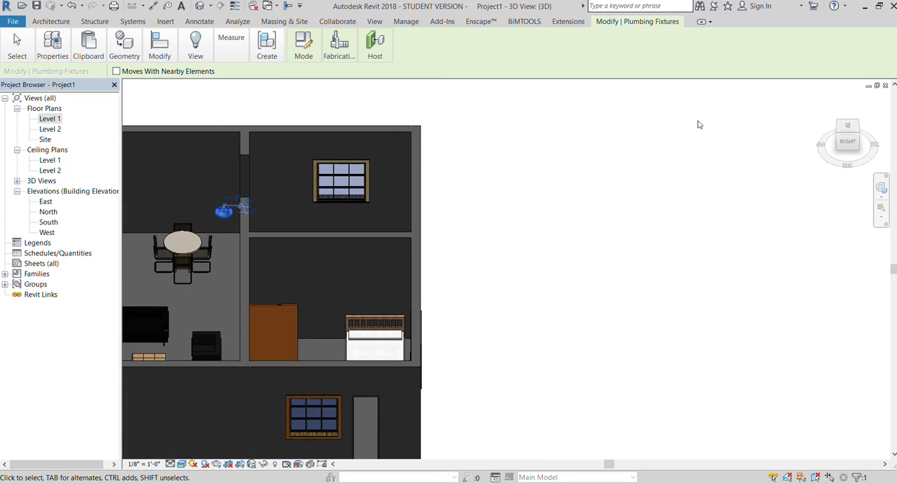
{"action": "left_click_drag", "start_coordinate": [846, 143], "coordinate": [869, 174]}
{"action": "scroll", "coordinate": [503, 284], "scroll_direction": "up", "scroll_amount": 5}
{"action": "left_click", "coordinate": [499, 284]}
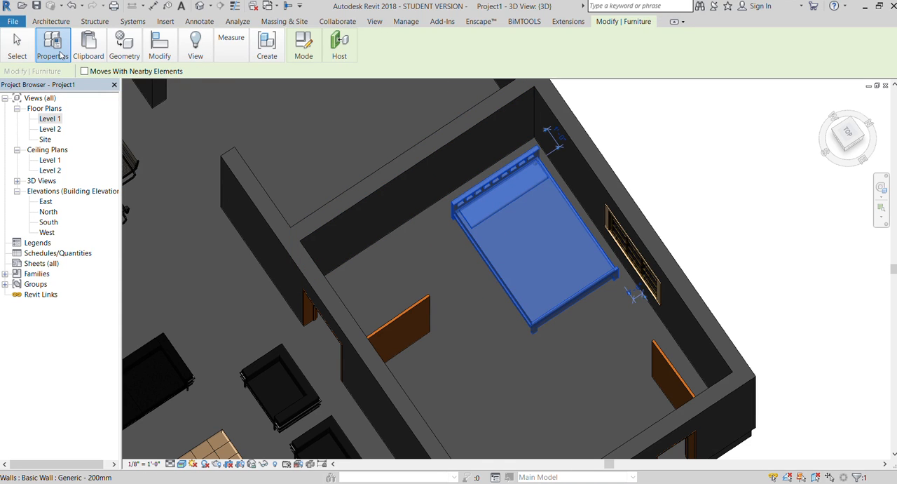
{"action": "left_click", "coordinate": [50, 74]}
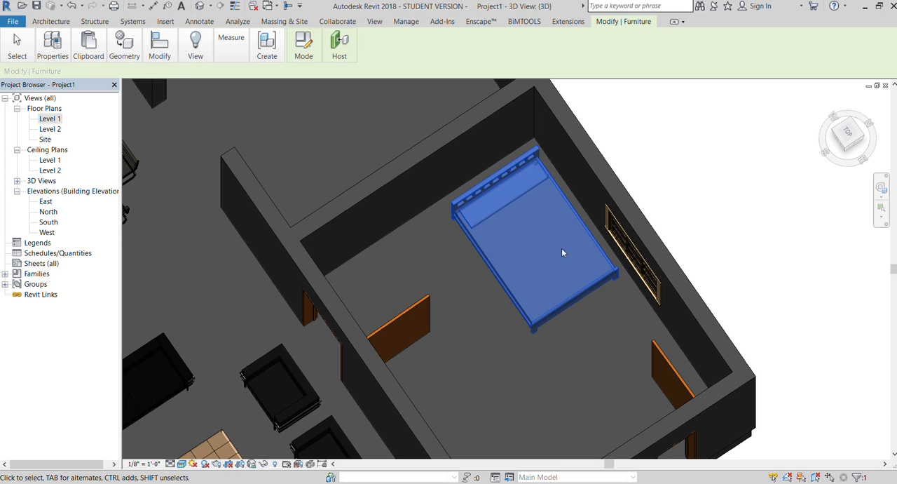
{"action": "key", "text": "Escape"}
{"action": "scroll", "coordinate": [490, 307], "scroll_direction": "up", "scroll_amount": 2}
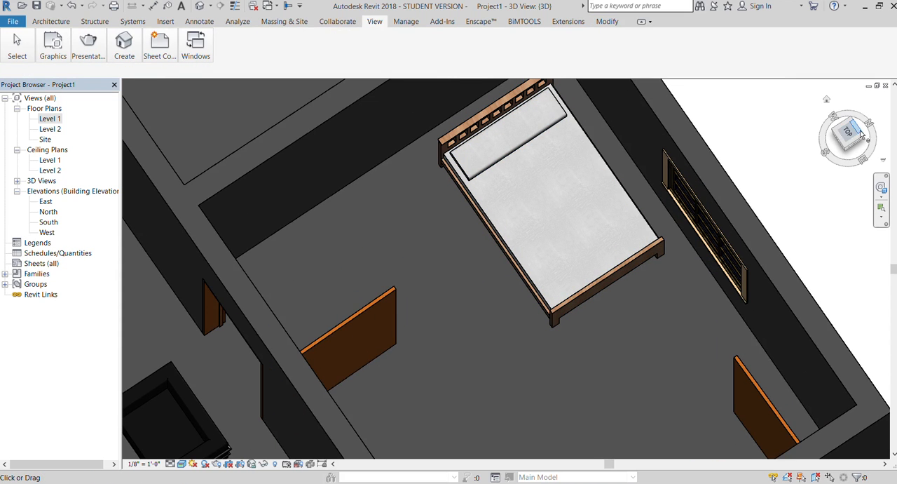
{"action": "left_click_drag", "start_coordinate": [849, 134], "coordinate": [876, 141]}
{"action": "scroll", "coordinate": [517, 174], "scroll_direction": "down", "scroll_amount": 3}
{"action": "scroll", "coordinate": [506, 165], "scroll_direction": "up", "scroll_amount": 6}
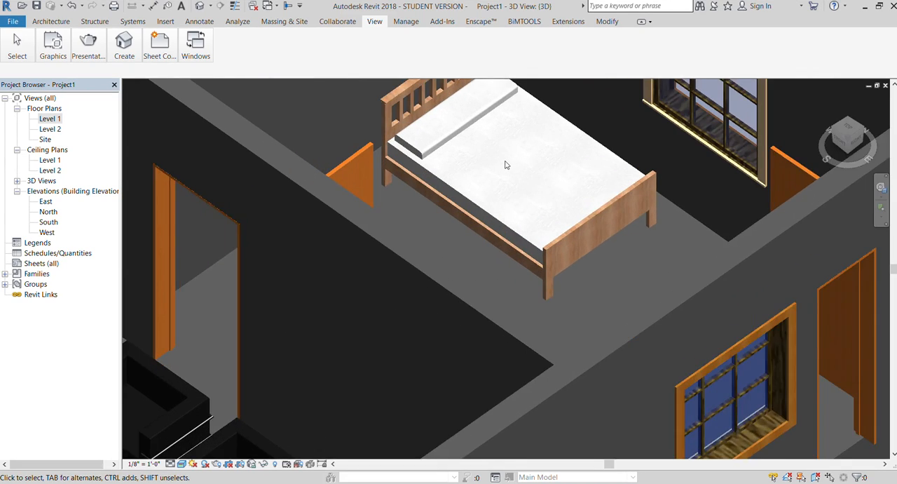
Change the bed's mattress and pillow material to a brown finish and check it up close.
{"action": "left_click", "coordinate": [457, 216]}
{"action": "scroll", "coordinate": [458, 216], "scroll_direction": "down", "scroll_amount": 4}
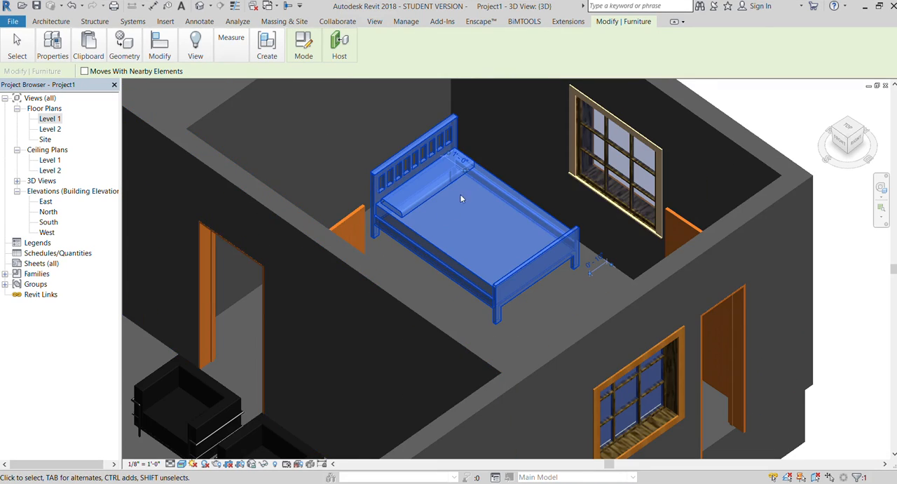
{"action": "scroll", "coordinate": [304, 145], "scroll_direction": "up", "scroll_amount": 3}
{"action": "left_click", "coordinate": [49, 45]}
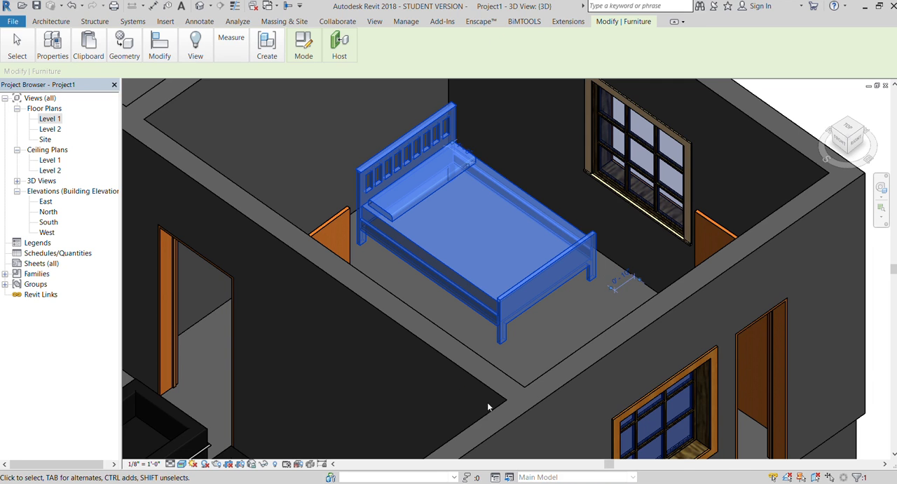
{"action": "scroll", "coordinate": [487, 404], "scroll_direction": "down", "scroll_amount": 3}
{"action": "left_click", "coordinate": [639, 123]}
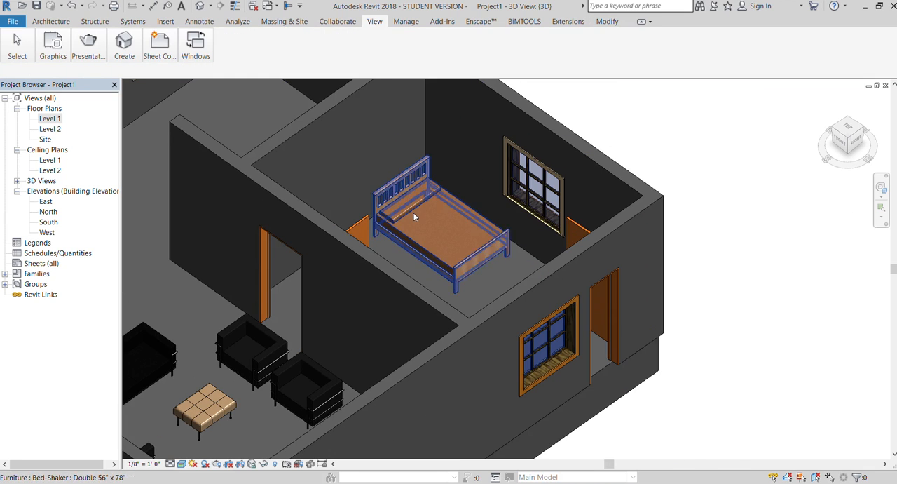
{"action": "scroll", "coordinate": [416, 207], "scroll_direction": "up", "scroll_amount": 4}
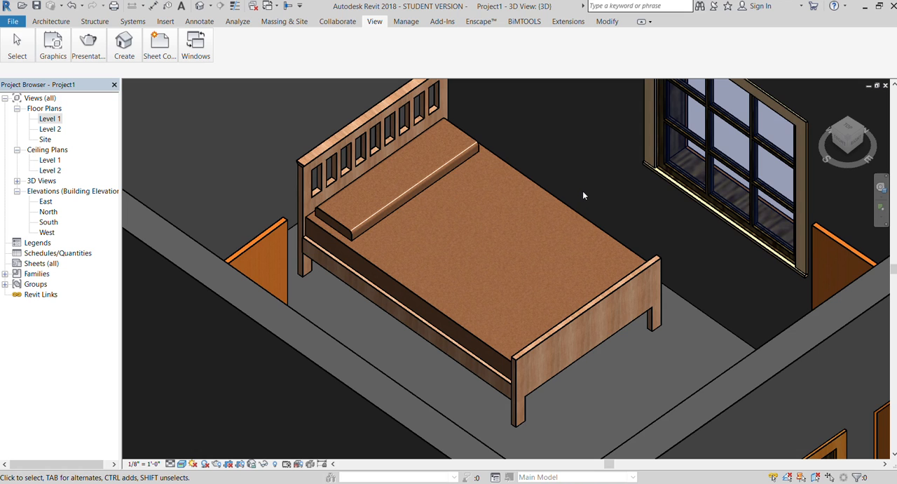
{"action": "scroll", "coordinate": [417, 187], "scroll_direction": "down", "scroll_amount": 5}
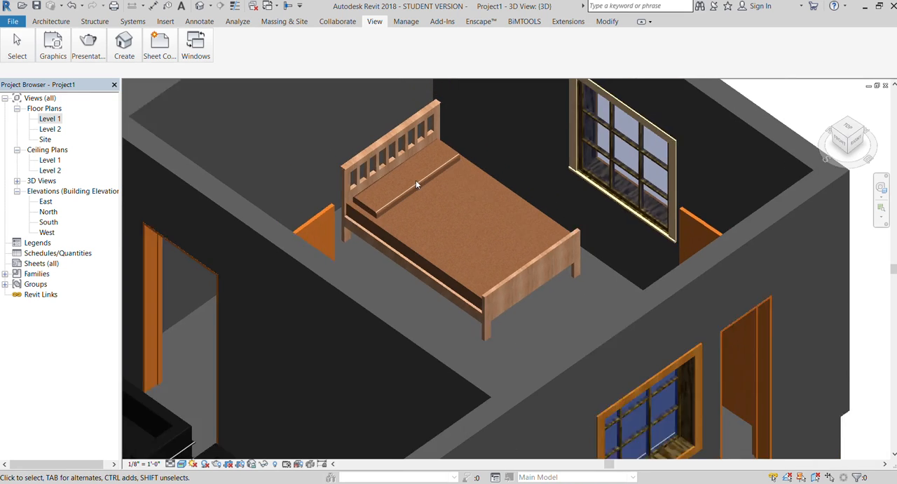
Recheck the type properties of the brown bed, accept them and clear its selection.
{"action": "left_click", "coordinate": [452, 261]}
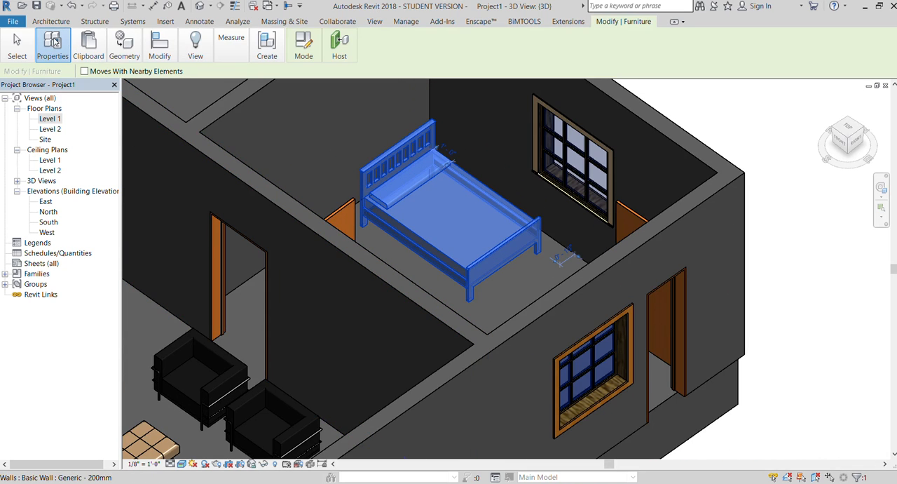
{"action": "left_click", "coordinate": [49, 69]}
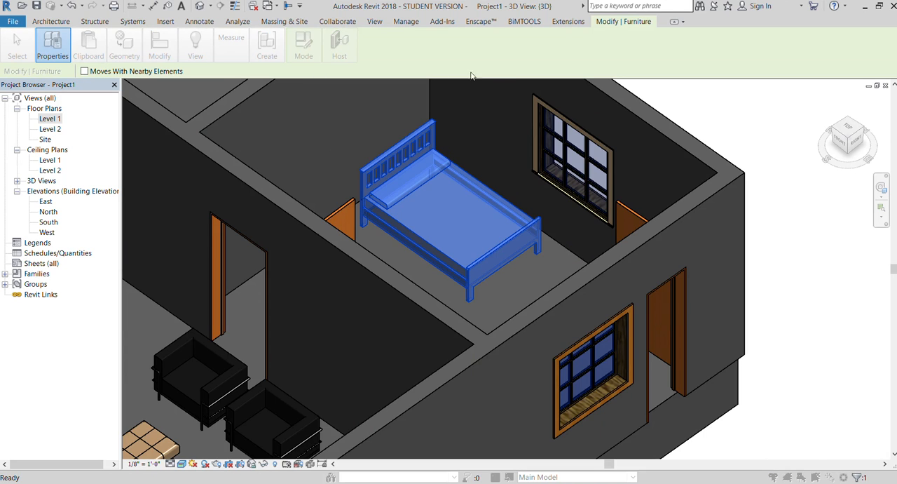
{"action": "key", "text": "Return"}
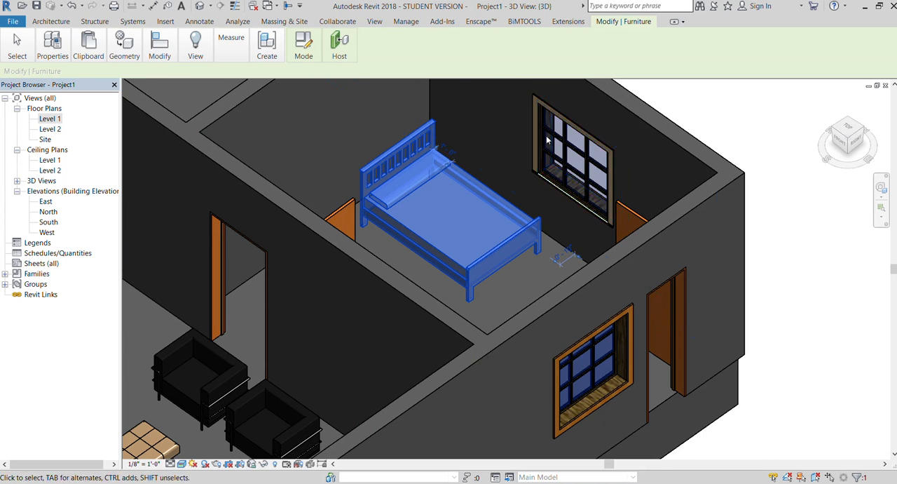
{"action": "scroll", "coordinate": [510, 142], "scroll_direction": "down", "scroll_amount": 2}
{"action": "scroll", "coordinate": [599, 146], "scroll_direction": "down", "scroll_amount": 2}
{"action": "key", "text": "Escape"}
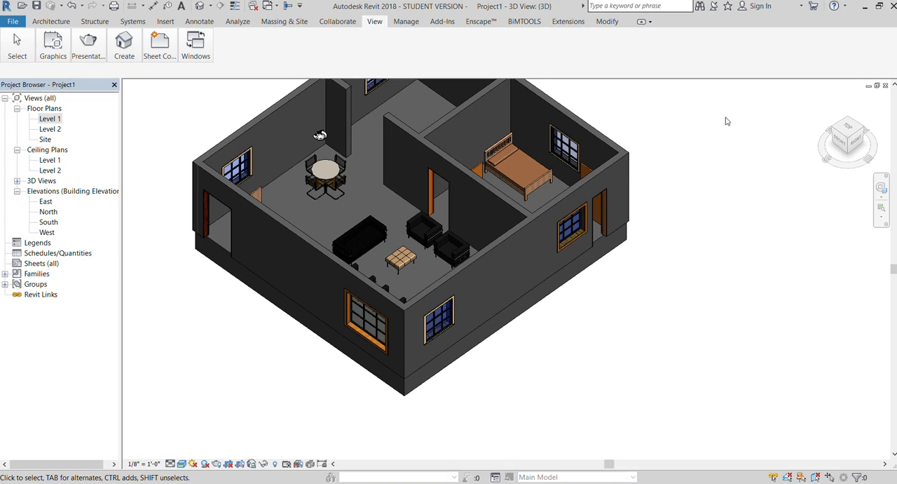
Increase the height of the black sofa's back and arms in the seating area.
{"action": "mouse_move", "coordinate": [836, 146]}
{"action": "left_mouse_down"}
{"action": "mouse_move", "coordinate": [853, 150]}
{"action": "mouse_move", "coordinate": [854, 161]}
{"action": "mouse_move", "coordinate": [828, 150]}
{"action": "mouse_move", "coordinate": [691, 144]}
{"action": "left_mouse_up"}
{"action": "scroll", "coordinate": [309, 238], "scroll_direction": "up", "scroll_amount": 5}
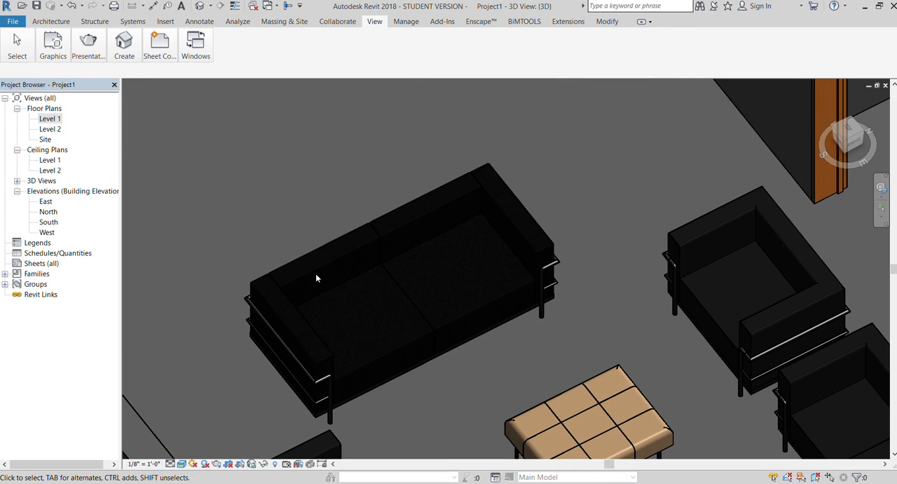
{"action": "left_click", "coordinate": [315, 267]}
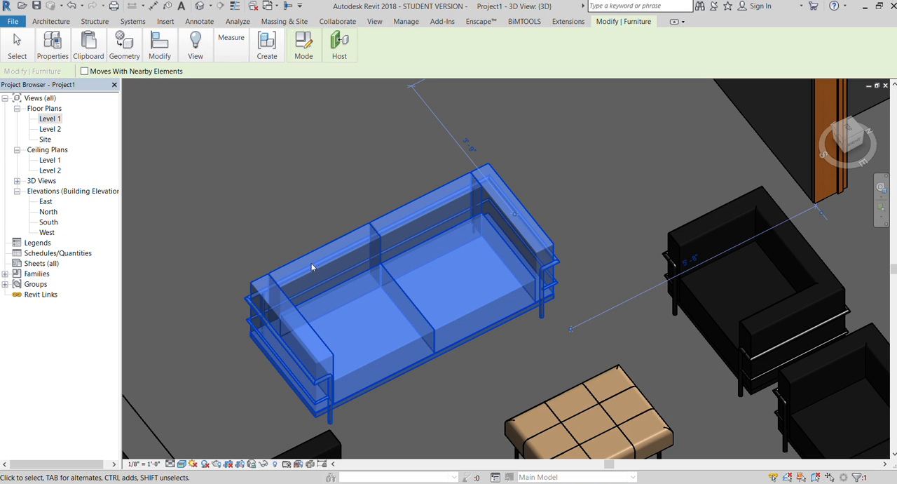
{"action": "left_click", "coordinate": [42, 43]}
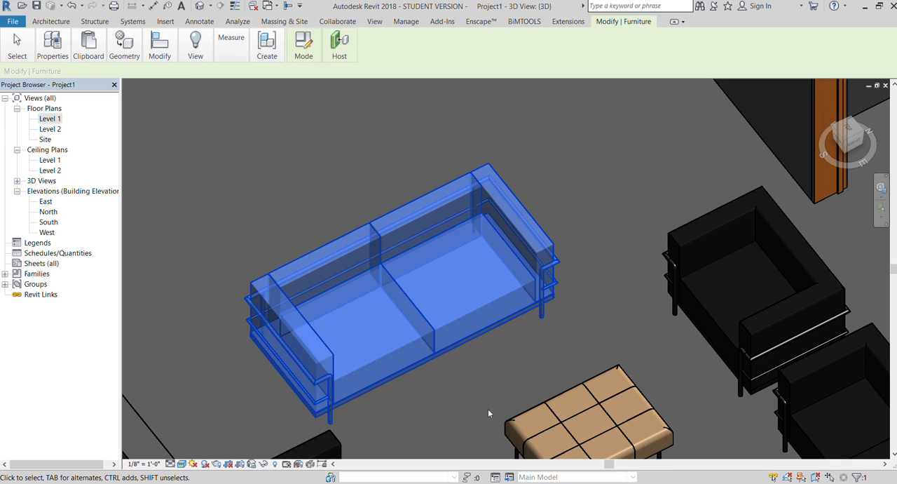
{"action": "left_click", "coordinate": [198, 180]}
{"action": "scroll", "coordinate": [198, 180], "scroll_direction": "down", "scroll_amount": 4}
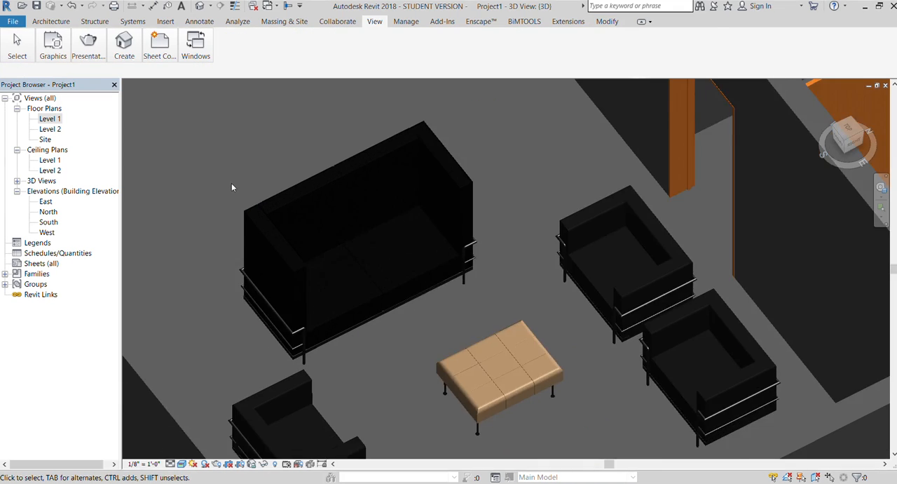
Examine the taller sofa beside the bench and chairs, and undo its height change.
{"action": "mouse_move", "coordinate": [851, 142]}
{"action": "left_mouse_down"}
{"action": "mouse_move", "coordinate": [852, 105]}
{"action": "mouse_move", "coordinate": [845, 107]}
{"action": "mouse_move", "coordinate": [845, 138]}
{"action": "left_mouse_up"}
{"action": "scroll", "coordinate": [259, 224], "scroll_direction": "down", "scroll_amount": 1}
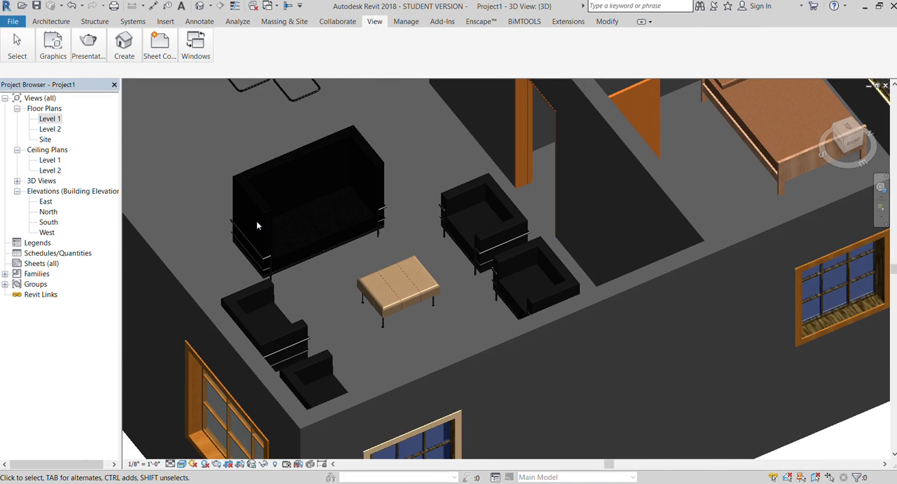
{"action": "scroll", "coordinate": [265, 225], "scroll_direction": "up", "scroll_amount": 3}
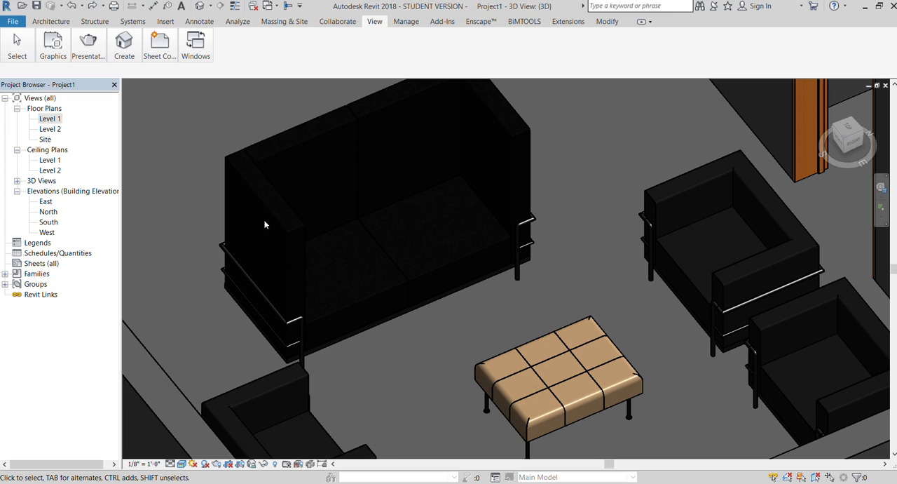
{"action": "scroll", "coordinate": [280, 227], "scroll_direction": "down", "scroll_amount": 2}
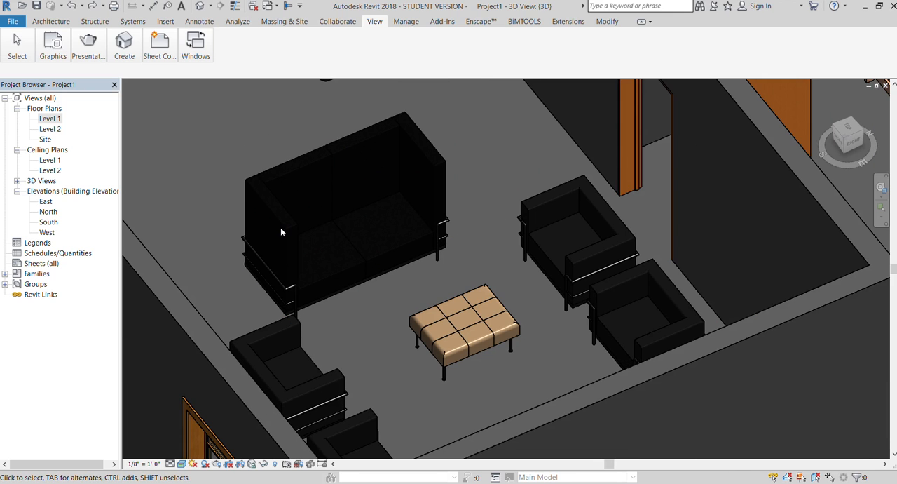
{"action": "scroll", "coordinate": [280, 229], "scroll_direction": "up", "scroll_amount": 2}
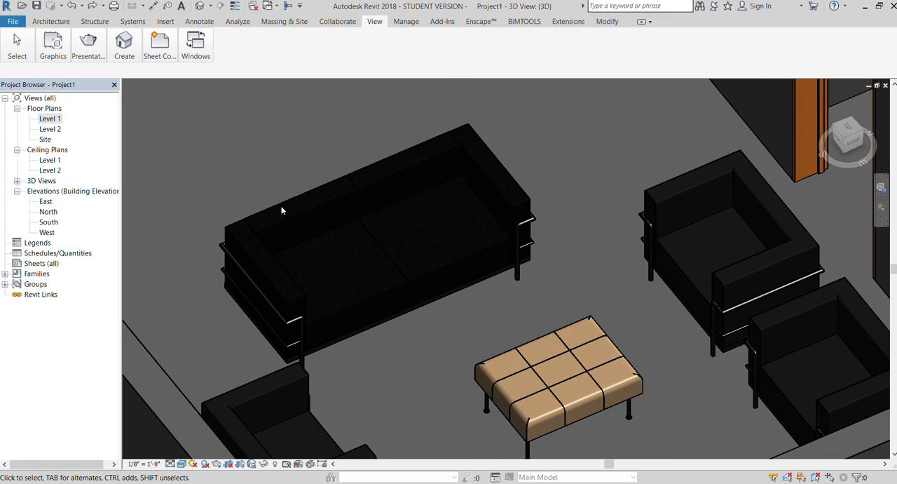
Change the sofa's upholstery material to a pale yellow woven pattern and check it beside the black chairs.
{"action": "left_click", "coordinate": [282, 209]}
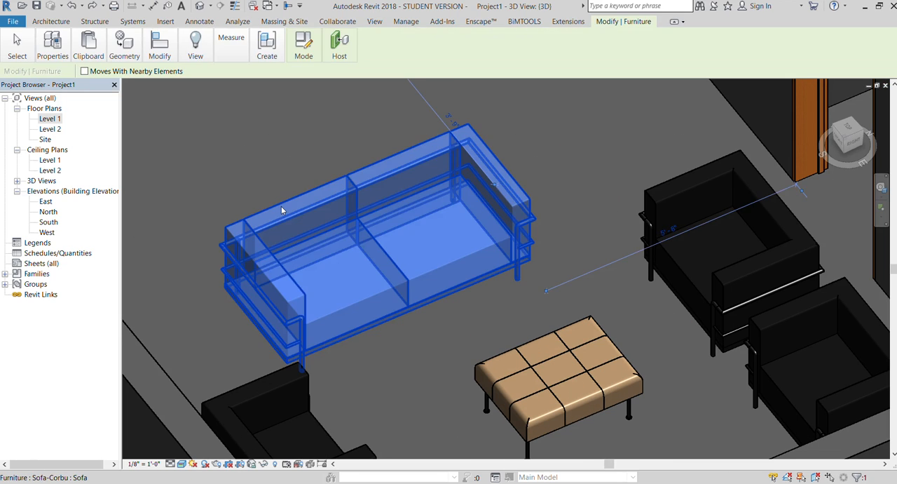
{"action": "left_click", "coordinate": [49, 61]}
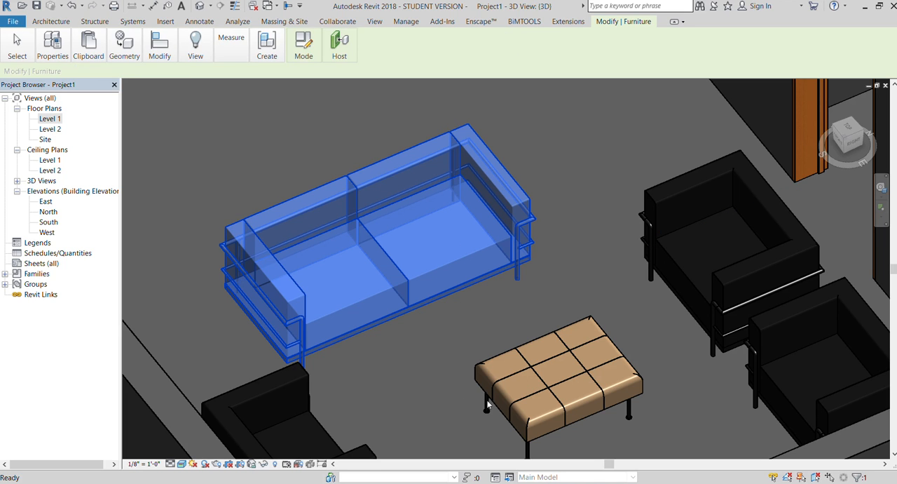
{"action": "left_click", "coordinate": [393, 353]}
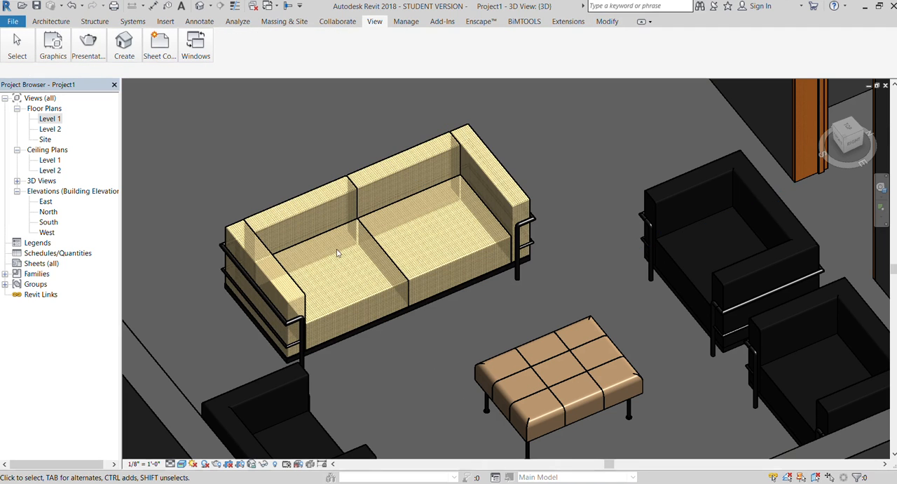
{"action": "scroll", "coordinate": [339, 254], "scroll_direction": "up", "scroll_amount": 8}
{"action": "scroll", "coordinate": [350, 262], "scroll_direction": "down", "scroll_amount": 6}
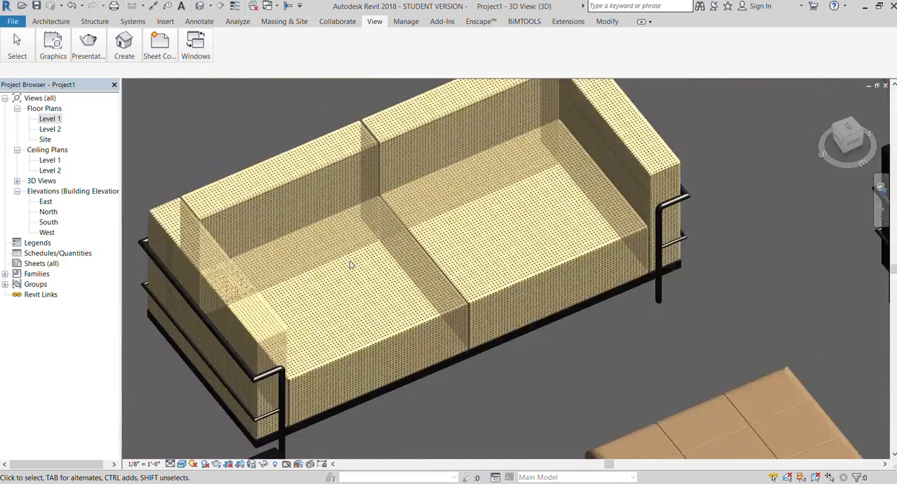
{"action": "scroll", "coordinate": [290, 208], "scroll_direction": "down", "scroll_amount": 5}
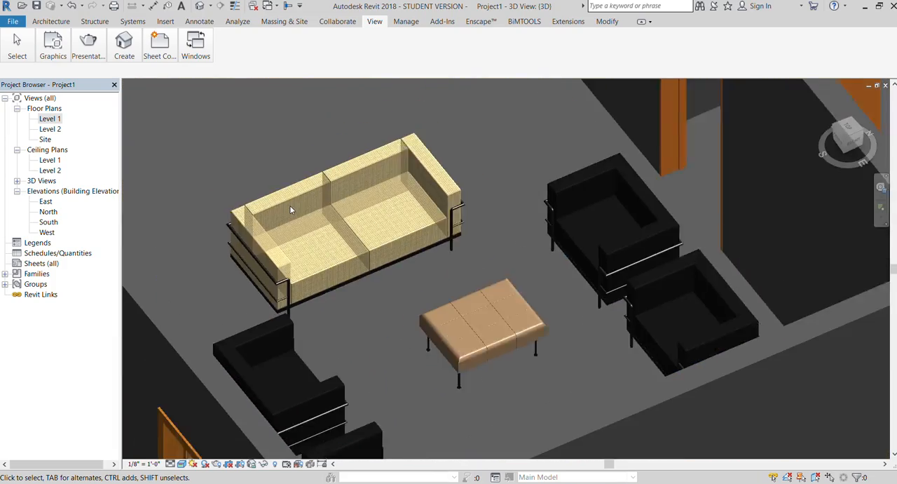
{"action": "scroll", "coordinate": [313, 272], "scroll_direction": "up", "scroll_amount": 1}
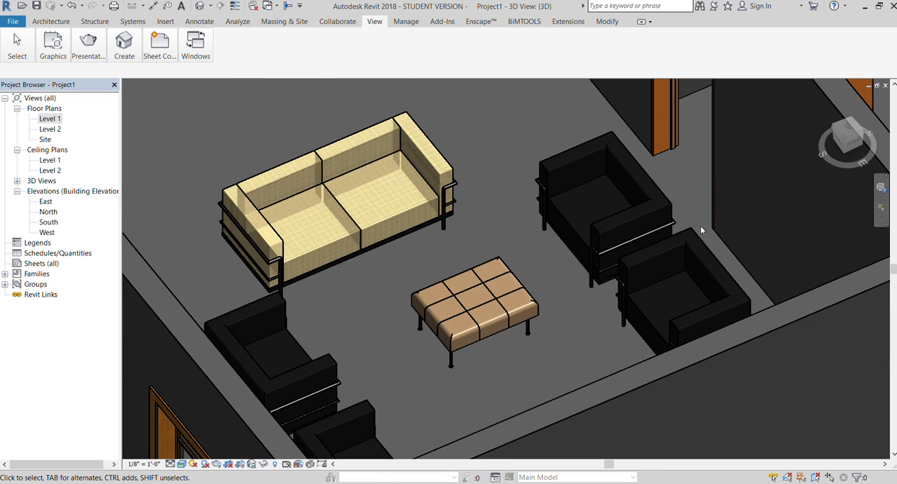
Change the upholstery material of the Corbu chairs to a light grey fabric and check all four chairs.
{"action": "left_click", "coordinate": [634, 188]}
{"action": "left_click", "coordinate": [48, 35]}
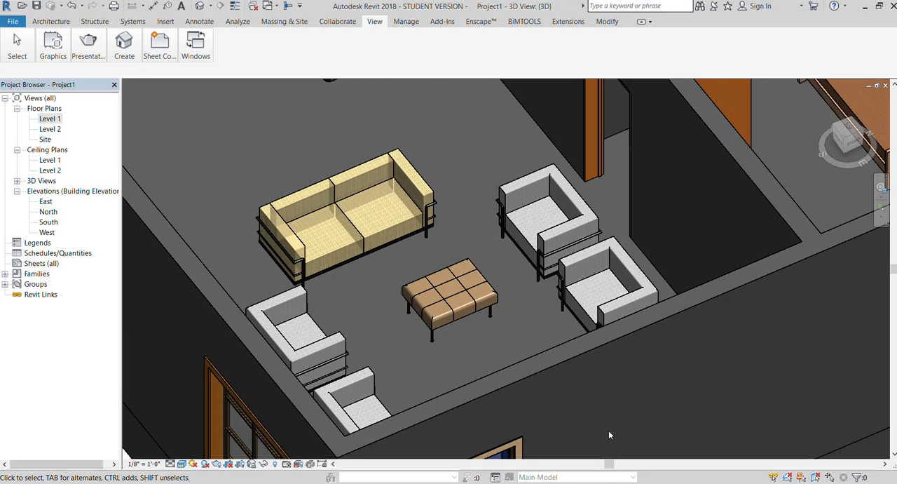
{"action": "scroll", "coordinate": [304, 315], "scroll_direction": "up", "scroll_amount": 6}
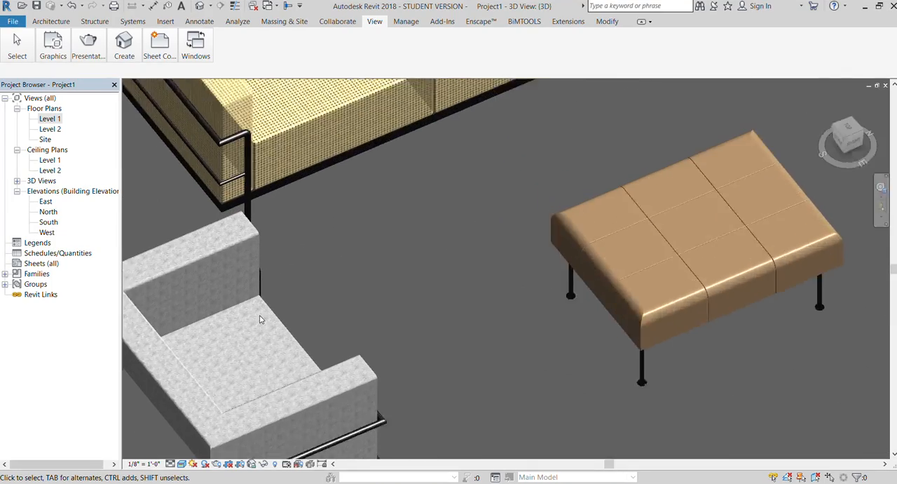
{"action": "scroll", "coordinate": [318, 284], "scroll_direction": "down", "scroll_amount": 8}
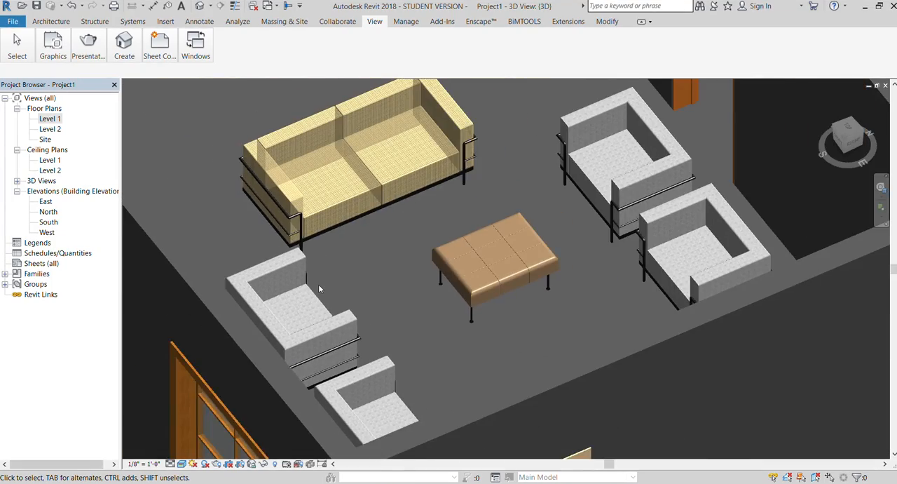
{"action": "scroll", "coordinate": [154, 193], "scroll_direction": "down", "scroll_amount": 2}
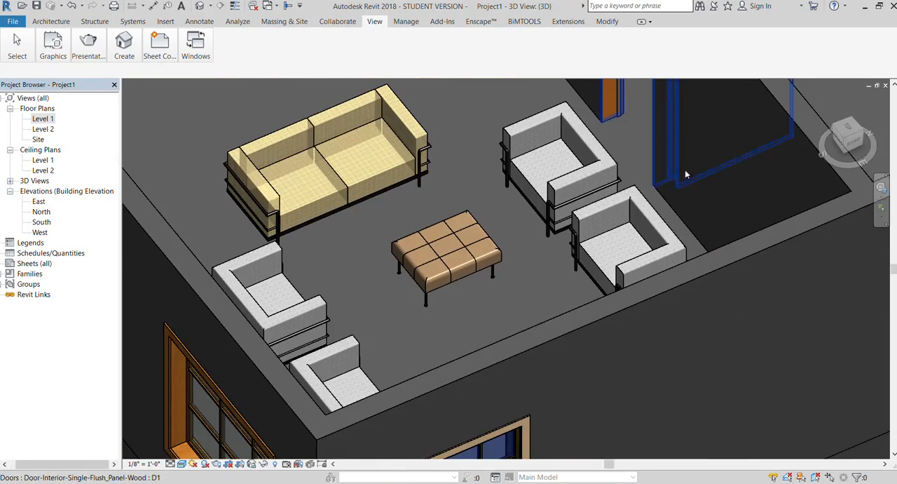
Increase the width of the Corbu chairs in the seating area so each becomes a long, sofa-like seat.
{"action": "left_click", "coordinate": [858, 148]}
{"action": "scroll", "coordinate": [411, 292], "scroll_direction": "down", "scroll_amount": 8}
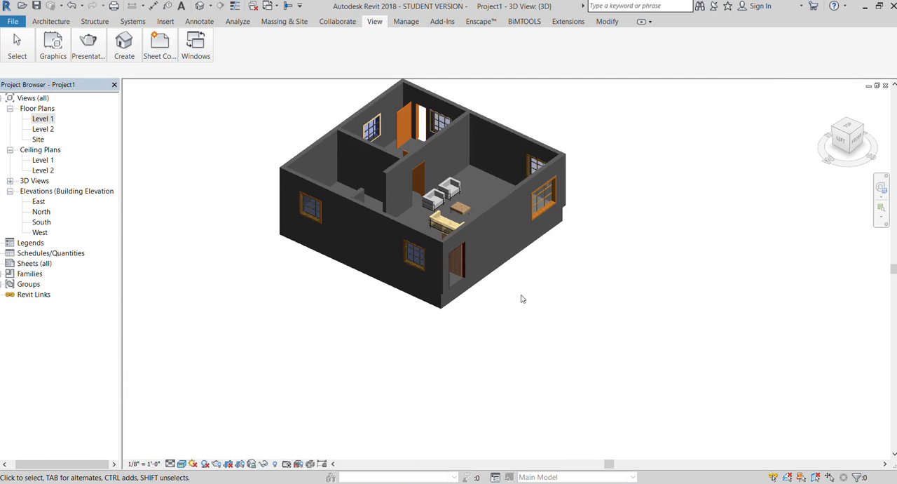
{"action": "scroll", "coordinate": [427, 262], "scroll_direction": "up", "scroll_amount": 5}
{"action": "scroll", "coordinate": [222, 147], "scroll_direction": "down", "scroll_amount": 5}
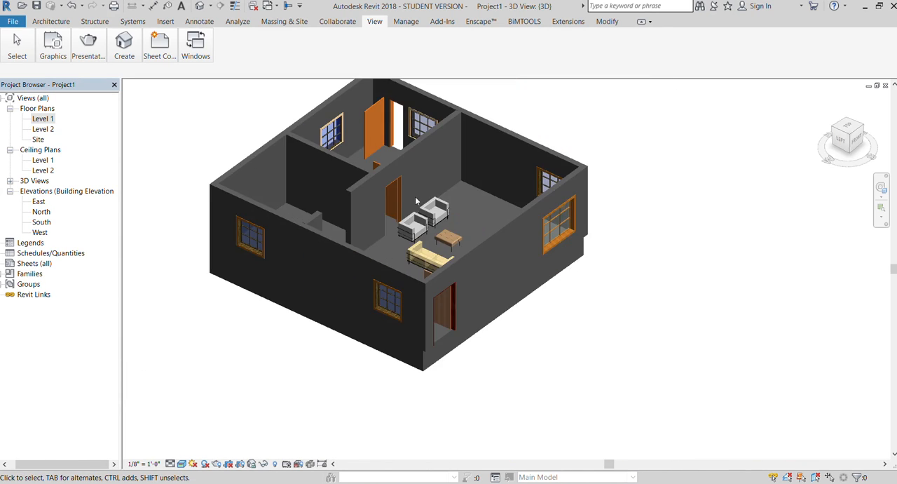
{"action": "scroll", "coordinate": [404, 232], "scroll_direction": "up", "scroll_amount": 3}
{"action": "scroll", "coordinate": [404, 233], "scroll_direction": "up", "scroll_amount": 4}
{"action": "left_click", "coordinate": [355, 300]}
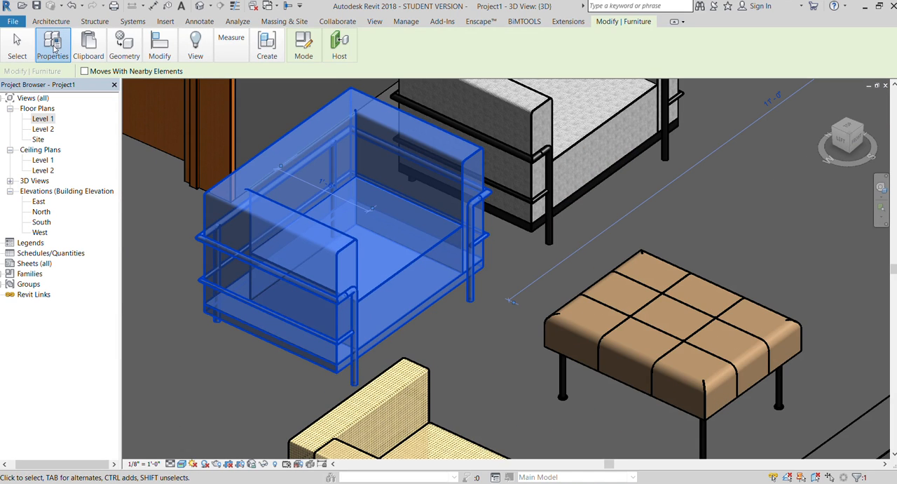
{"action": "left_click", "coordinate": [52, 77]}
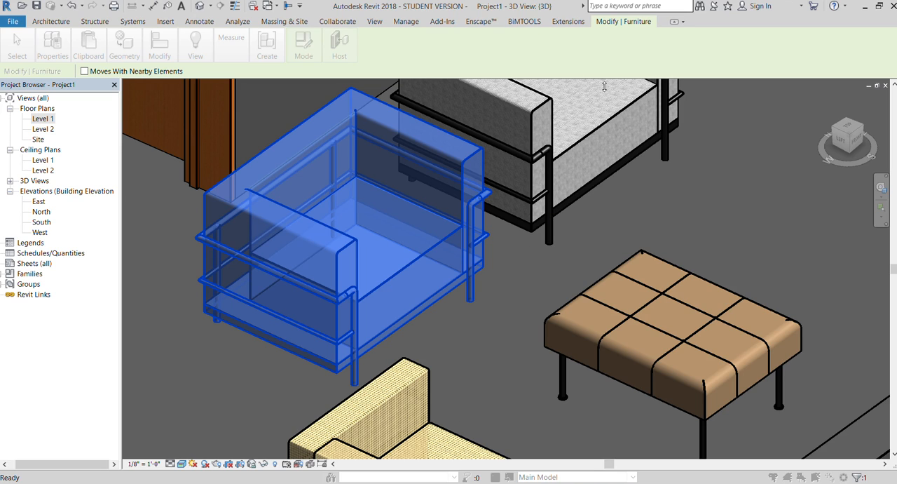
{"action": "scroll", "coordinate": [429, 176], "scroll_direction": "down", "scroll_amount": 4}
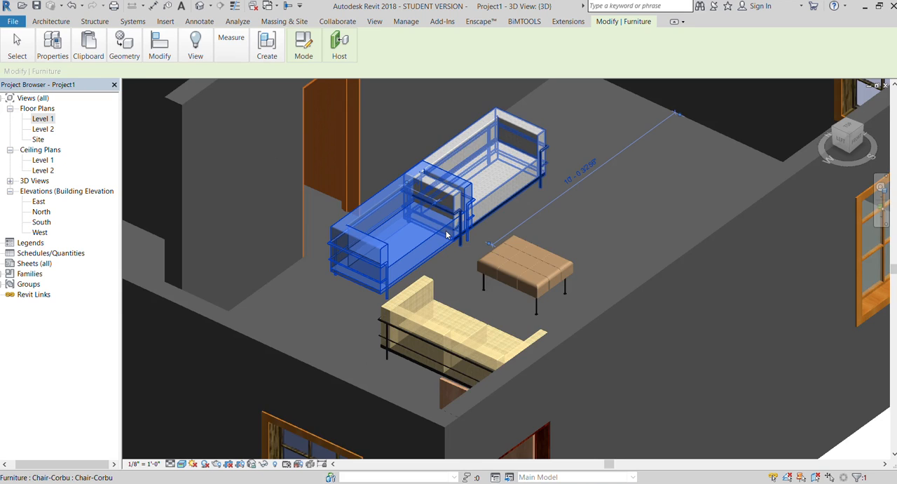
{"action": "scroll", "coordinate": [433, 209], "scroll_direction": "down", "scroll_amount": 6}
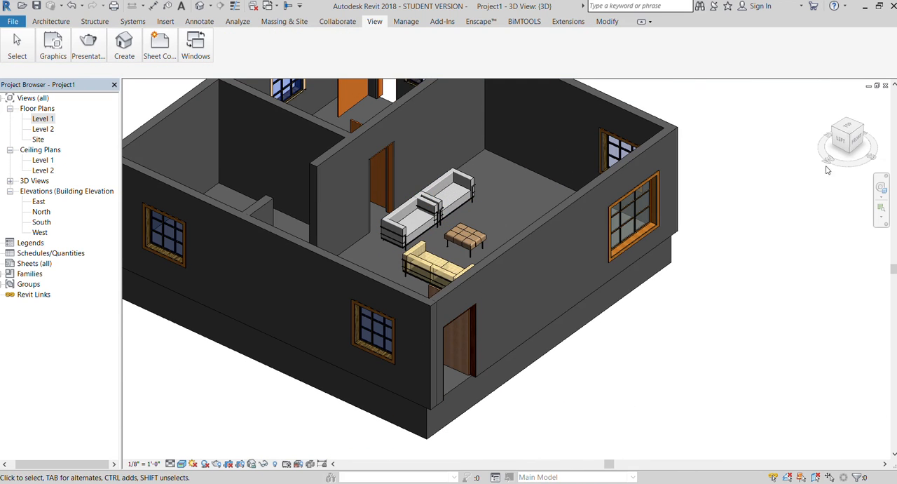
Examine the widened chairs around the bench and the rest of the furnished house in 3D.
{"action": "mouse_move", "coordinate": [837, 151]}
{"action": "left_mouse_down"}
{"action": "mouse_move", "coordinate": [130, 160]}
{"action": "mouse_move", "coordinate": [162, 164]}
{"action": "left_mouse_up"}
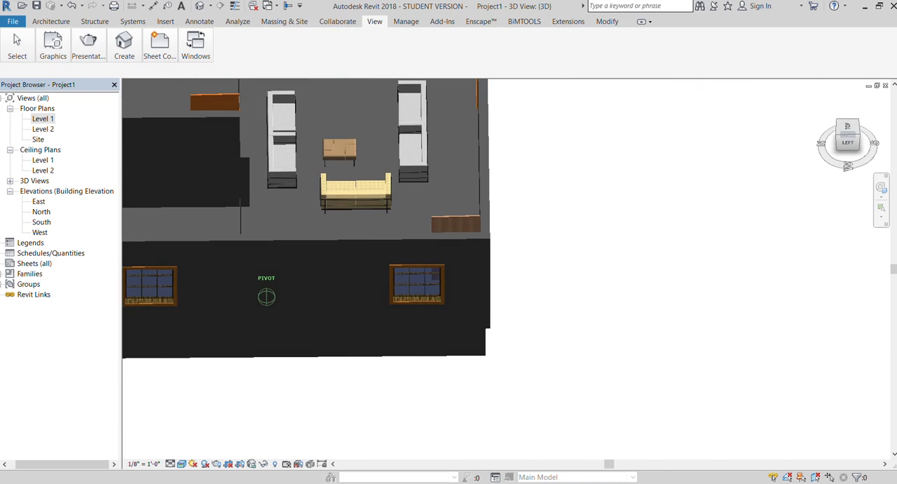
{"action": "scroll", "coordinate": [373, 131], "scroll_direction": "up", "scroll_amount": 4}
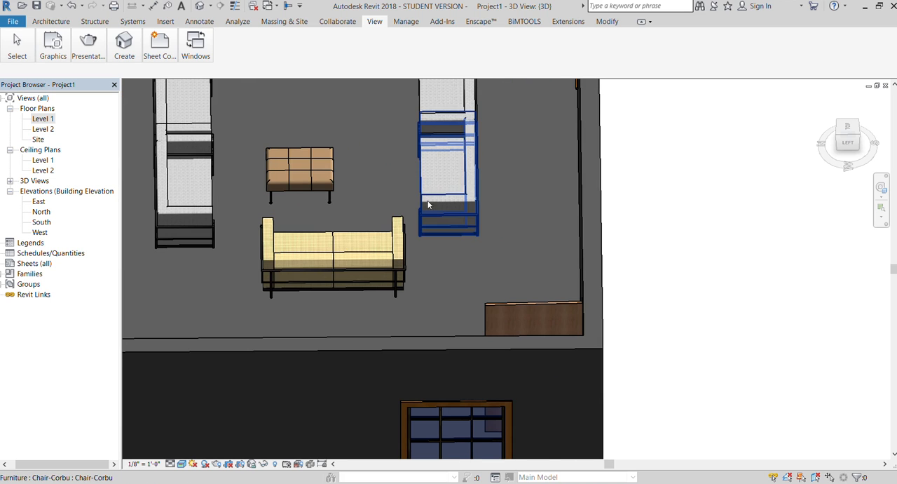
{"action": "scroll", "coordinate": [427, 203], "scroll_direction": "down", "scroll_amount": 2}
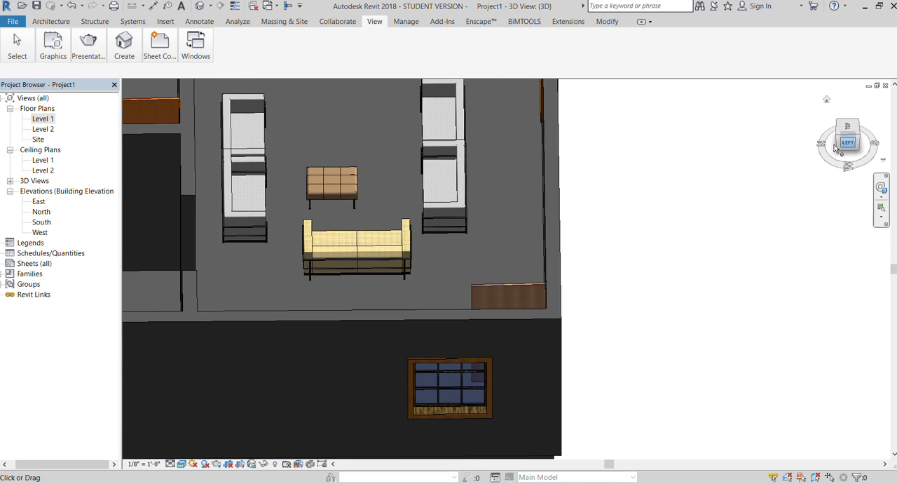
{"action": "mouse_move", "coordinate": [836, 147]}
{"action": "left_mouse_down"}
{"action": "mouse_move", "coordinate": [732, 133]}
{"action": "mouse_move", "coordinate": [655, 165]}
{"action": "mouse_move", "coordinate": [600, 144]}
{"action": "mouse_move", "coordinate": [720, 116]}
{"action": "left_mouse_up"}
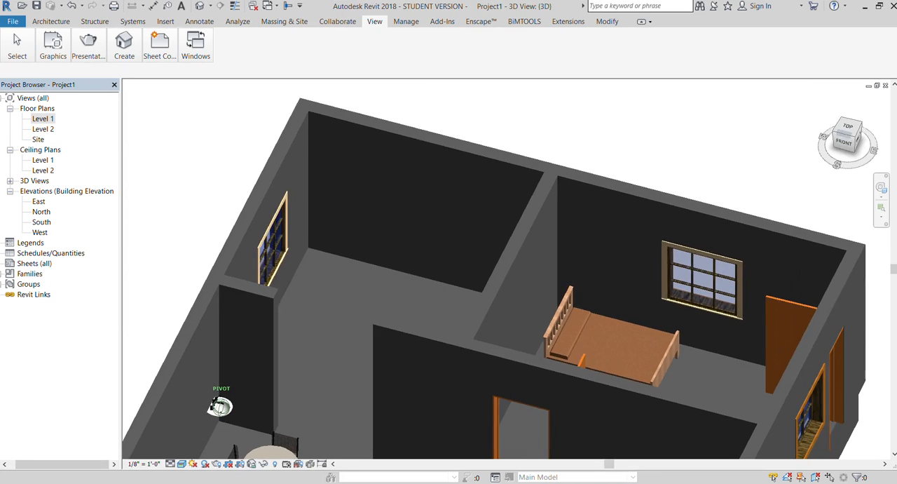
{"action": "scroll", "coordinate": [562, 143], "scroll_direction": "down", "scroll_amount": 3}
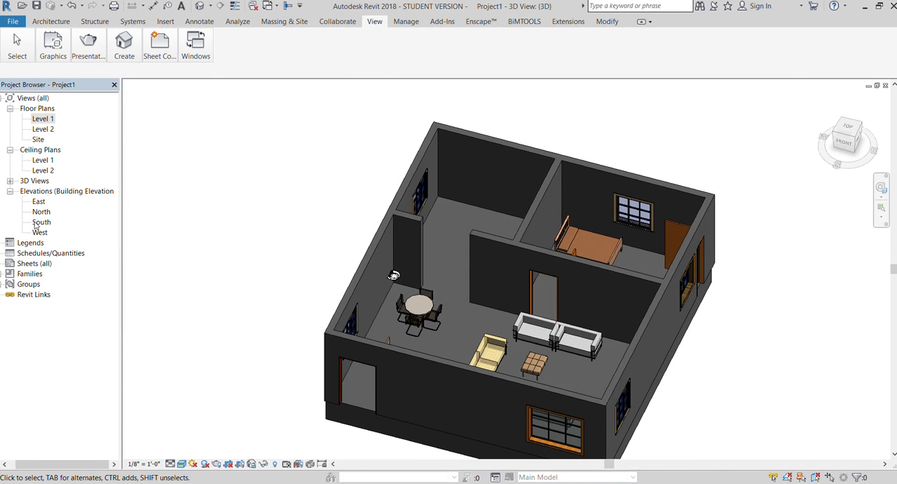
Load an L-shaped countertop with a double sink and place it in the Level 1 plan, in the empty room's outer corner beside the bedroom.
{"action": "double_click", "coordinate": [42, 119]}
{"action": "scroll", "coordinate": [479, 273], "scroll_direction": "down", "scroll_amount": 4}
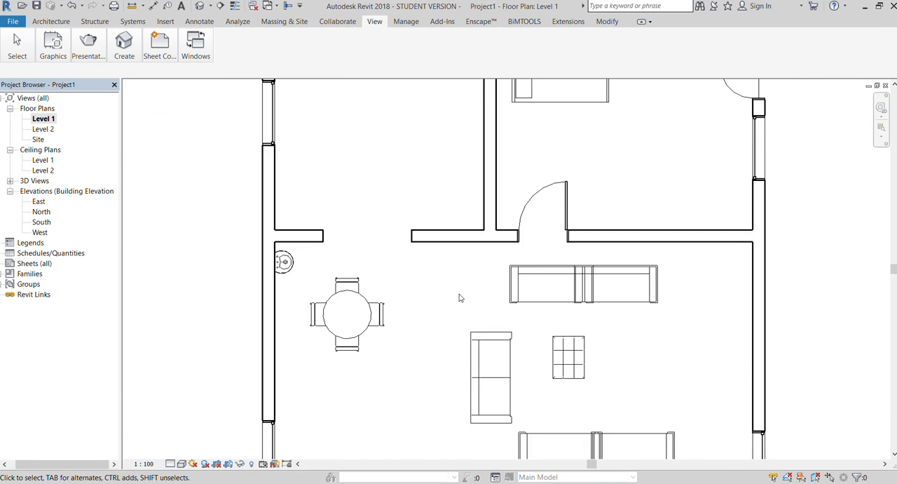
{"action": "scroll", "coordinate": [479, 393], "scroll_direction": "up", "scroll_amount": 3}
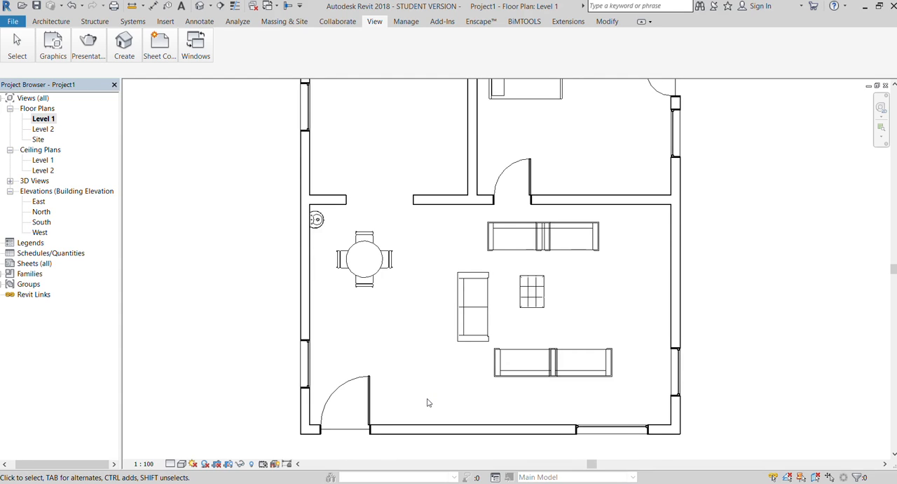
{"action": "scroll", "coordinate": [455, 399], "scroll_direction": "down", "scroll_amount": 3}
{"action": "scroll", "coordinate": [505, 288], "scroll_direction": "up", "scroll_amount": 3}
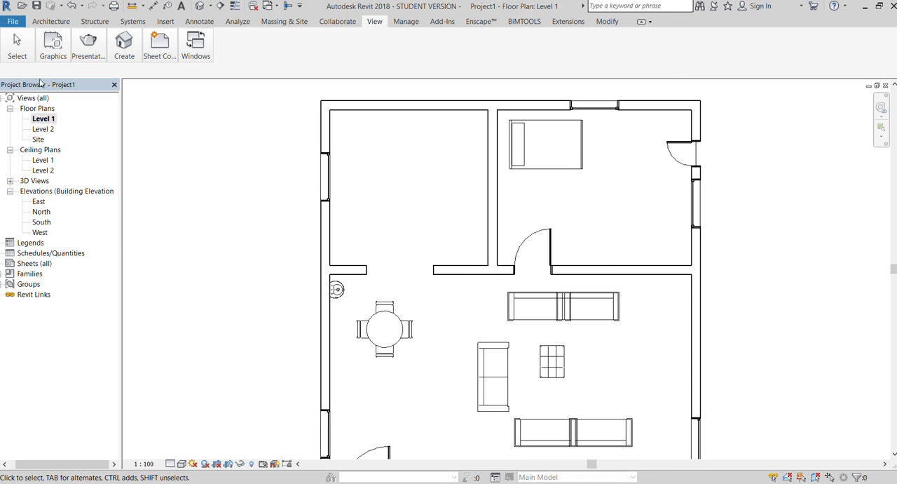
{"action": "left_click", "coordinate": [51, 21]}
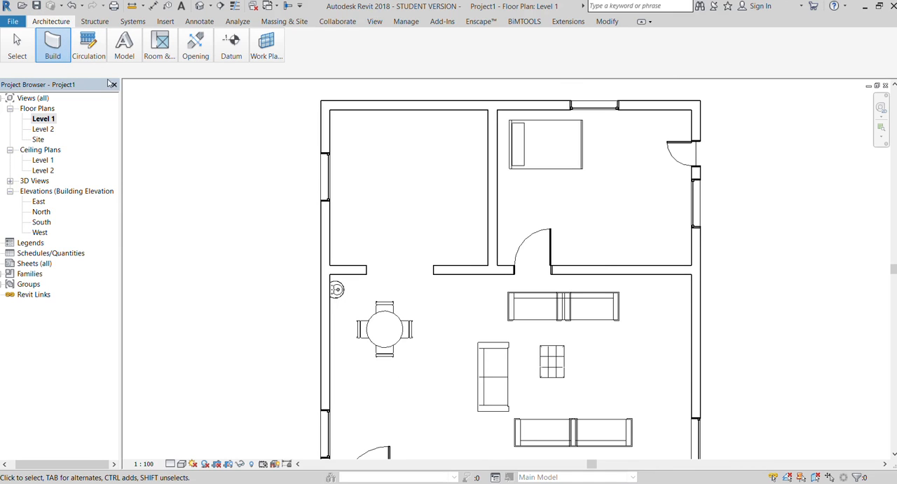
{"action": "key", "text": "c"}
{"action": "key", "text": "m"}
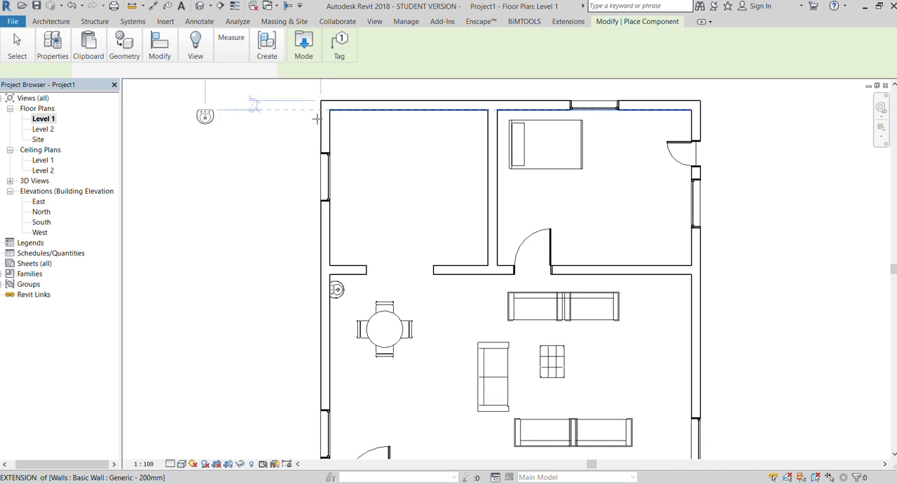
{"action": "left_click", "coordinate": [301, 47]}
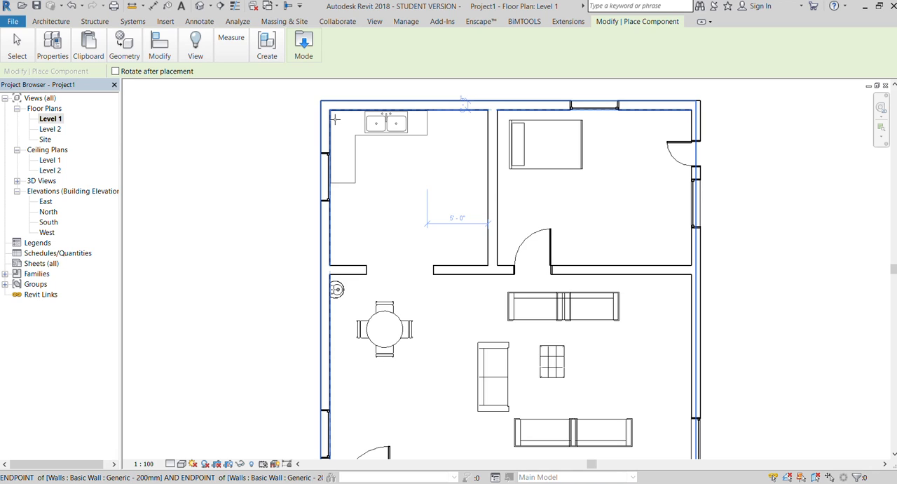
{"action": "left_click", "coordinate": [334, 119]}
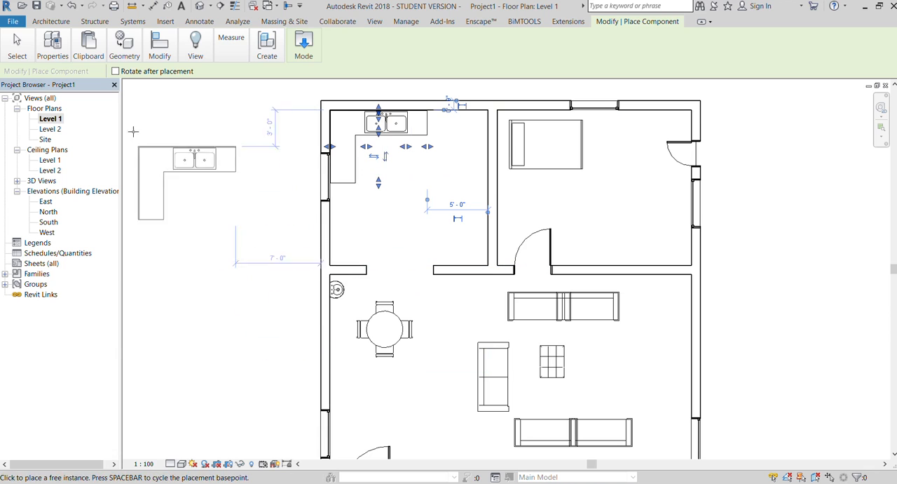
Check the placed countertop in the 3D view and end the component placement.
{"action": "left_click", "coordinate": [374, 21]}
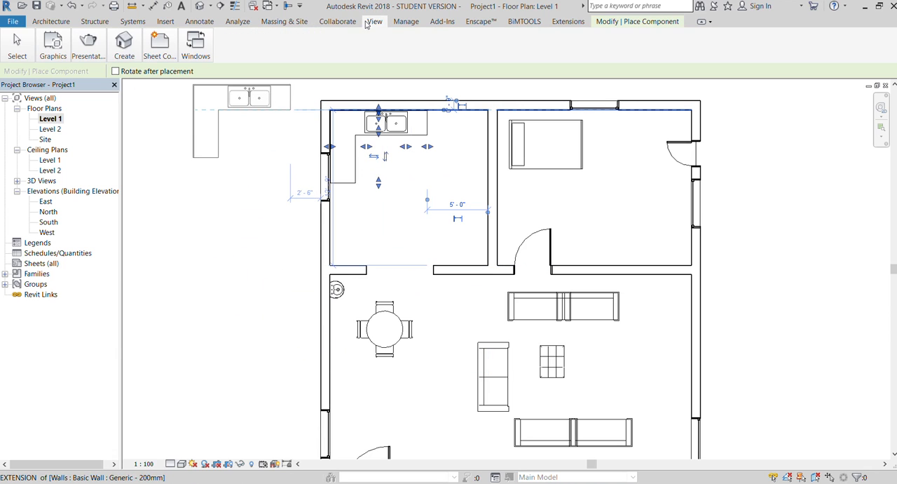
{"action": "left_click", "coordinate": [119, 42]}
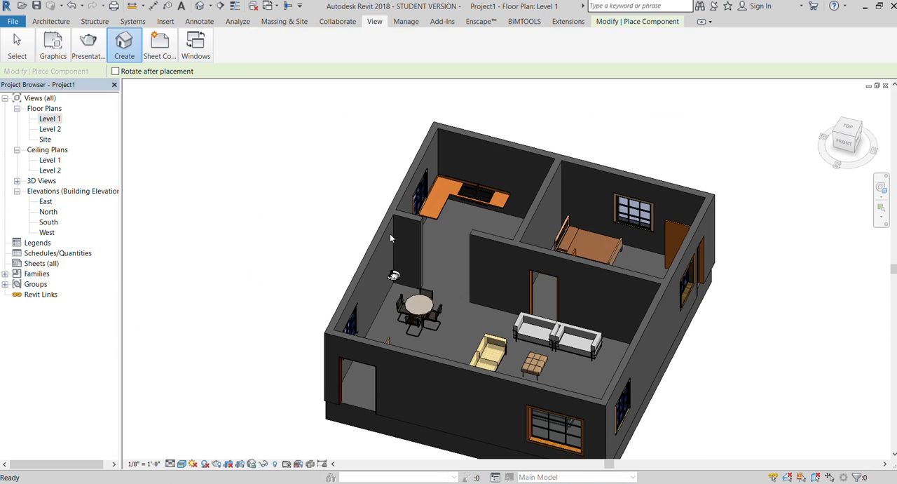
{"action": "scroll", "coordinate": [466, 200], "scroll_direction": "up", "scroll_amount": 5}
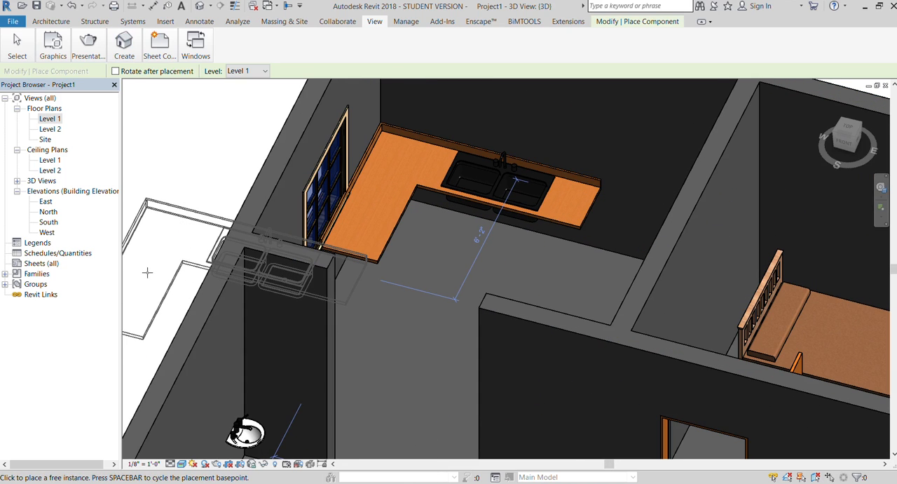
{"action": "scroll", "coordinate": [147, 272], "scroll_direction": "down", "scroll_amount": 1}
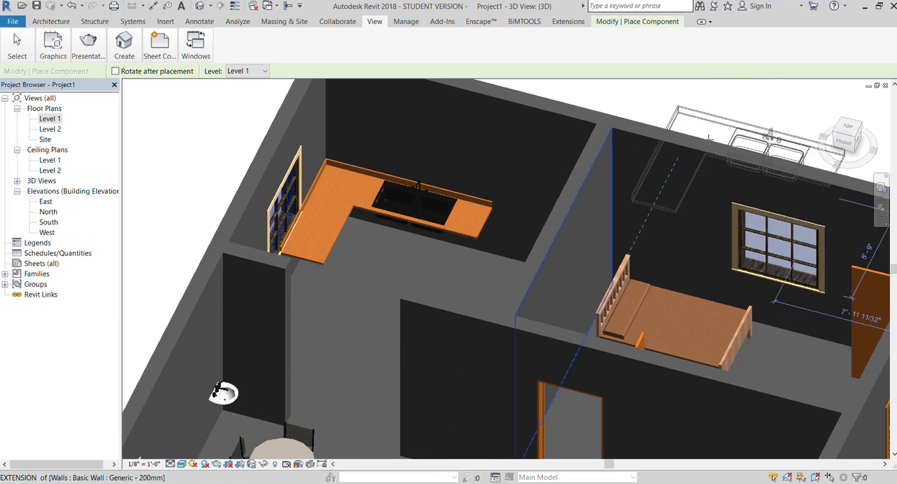
{"action": "key", "text": "Escape"}
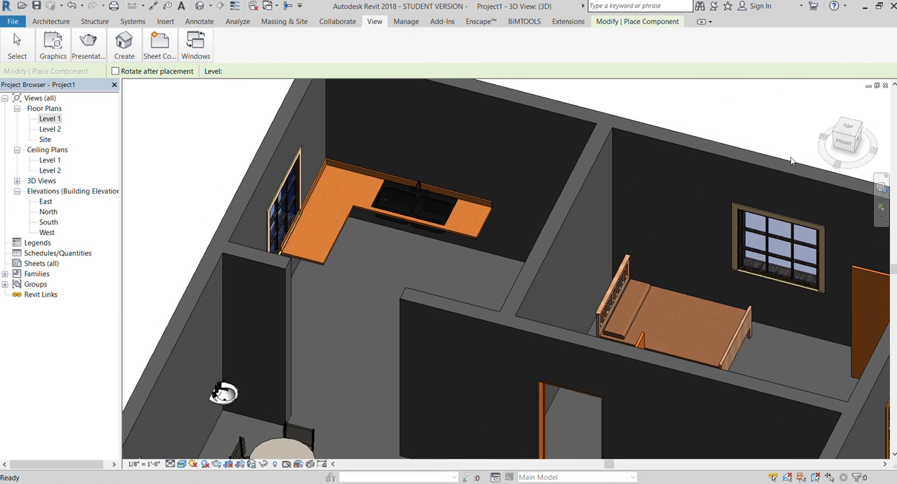
{"action": "left_click", "coordinate": [835, 139]}
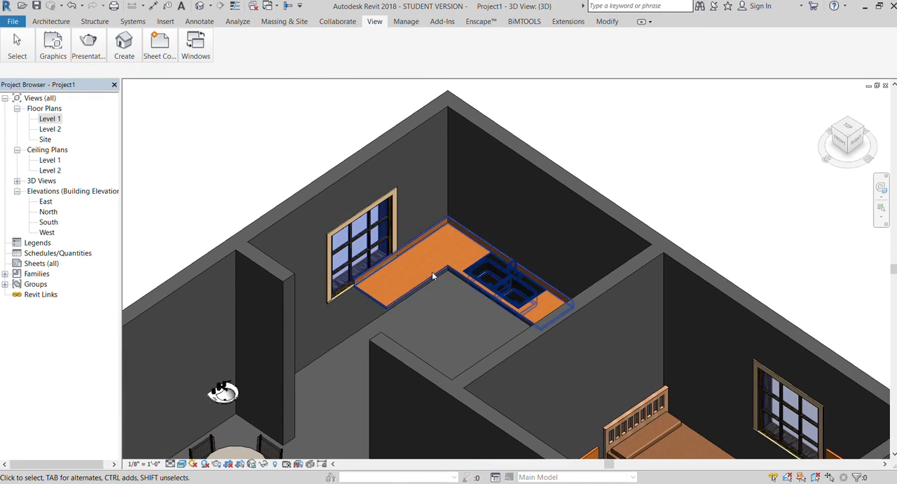
Lower the L-shaped countertop in two small increments so it sits beneath the kitchen window.
{"action": "scroll", "coordinate": [376, 301], "scroll_direction": "up", "scroll_amount": 3}
{"action": "scroll", "coordinate": [374, 309], "scroll_direction": "up", "scroll_amount": 3}
{"action": "left_click", "coordinate": [384, 291]}
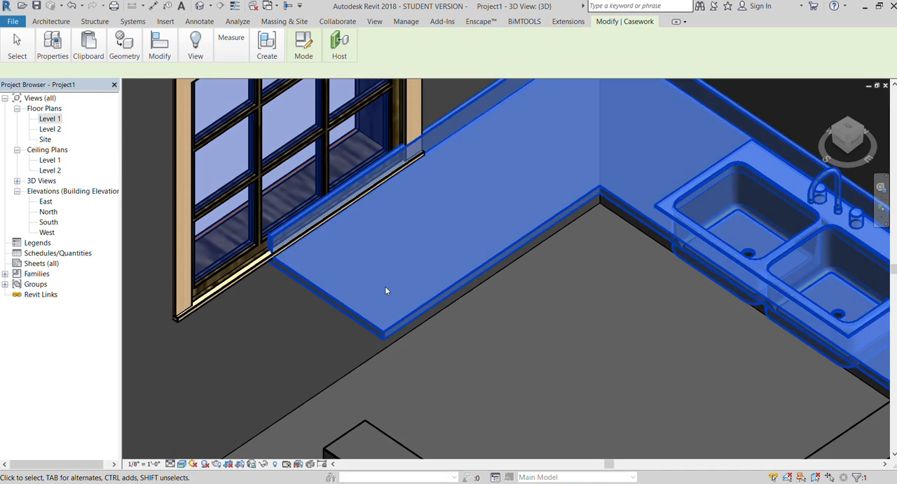
{"action": "scroll", "coordinate": [365, 277], "scroll_direction": "down", "scroll_amount": 1}
{"action": "scroll", "coordinate": [346, 271], "scroll_direction": "down", "scroll_amount": 2}
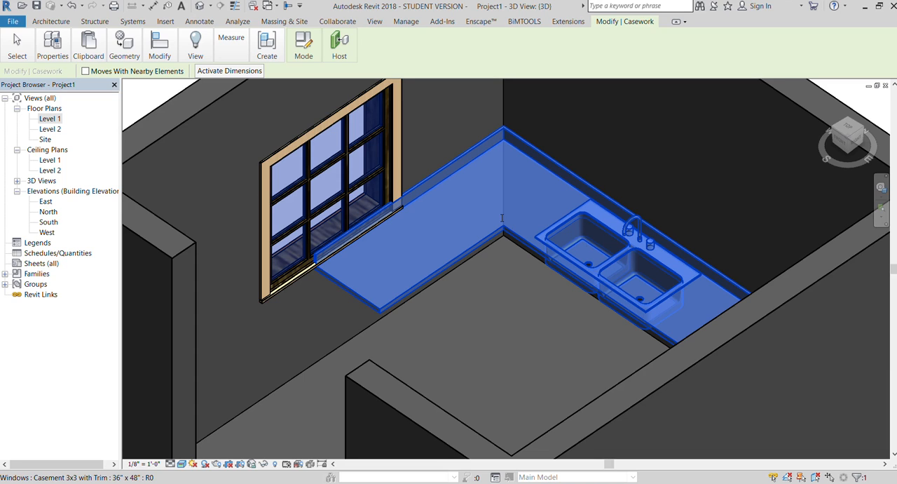
{"action": "key", "text": "Down"}
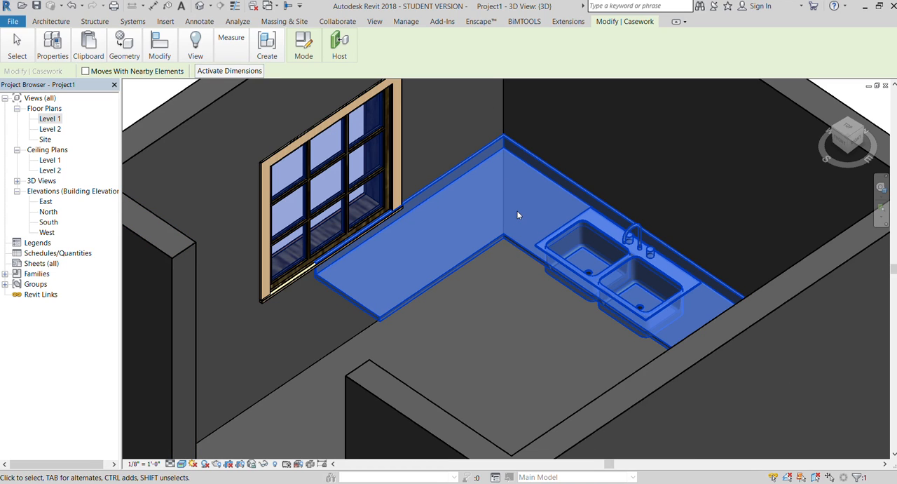
{"action": "key", "text": "Down"}
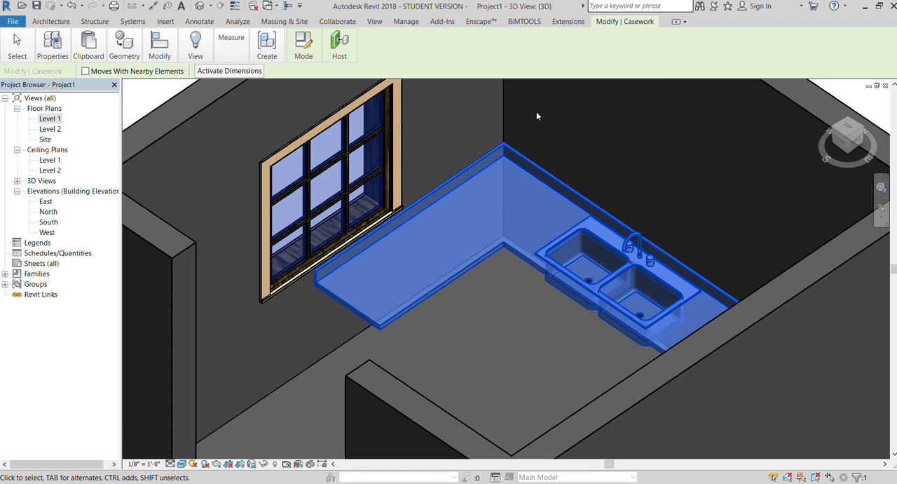
{"action": "scroll", "coordinate": [536, 112], "scroll_direction": "down", "scroll_amount": 5}
{"action": "key", "text": "Escape"}
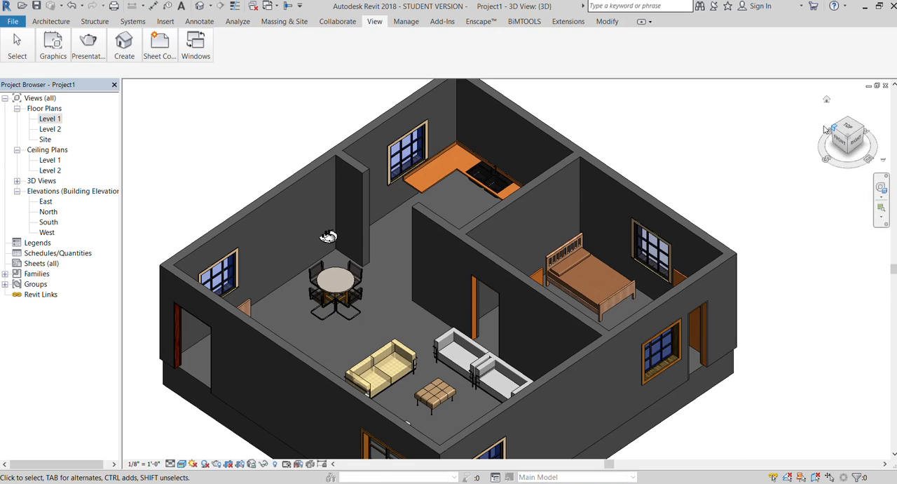
Examine the lowered countertop and its sinks from a steeper 3D angle, up close and within the whole house.
{"action": "left_click", "coordinate": [848, 127]}
{"action": "left_click", "coordinate": [860, 139]}
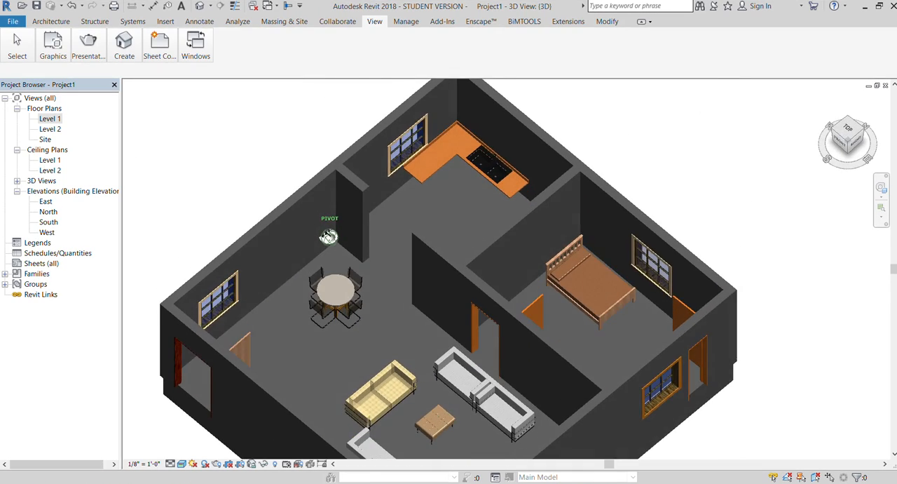
{"action": "scroll", "coordinate": [435, 184], "scroll_direction": "up", "scroll_amount": 3}
{"action": "scroll", "coordinate": [434, 185], "scroll_direction": "up", "scroll_amount": 1}
{"action": "scroll", "coordinate": [388, 249], "scroll_direction": "down", "scroll_amount": 3}
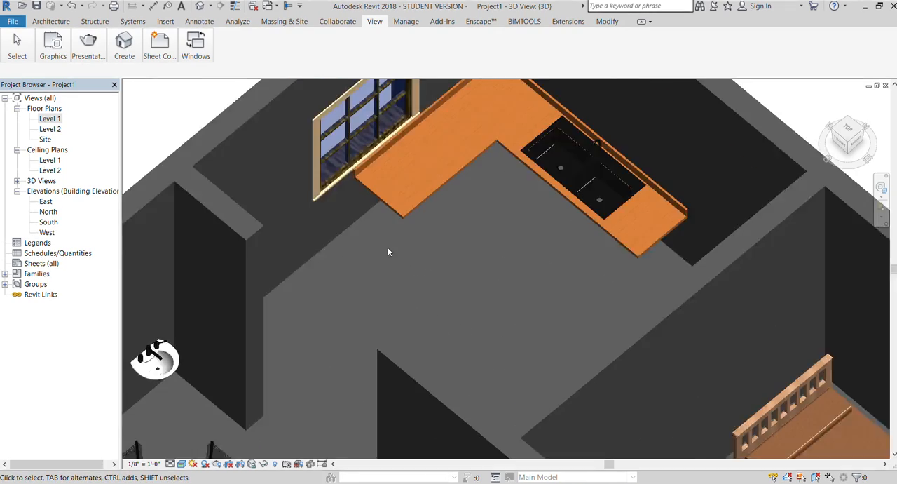
{"action": "scroll", "coordinate": [551, 209], "scroll_direction": "up", "scroll_amount": 4}
{"action": "scroll", "coordinate": [552, 209], "scroll_direction": "up", "scroll_amount": 2}
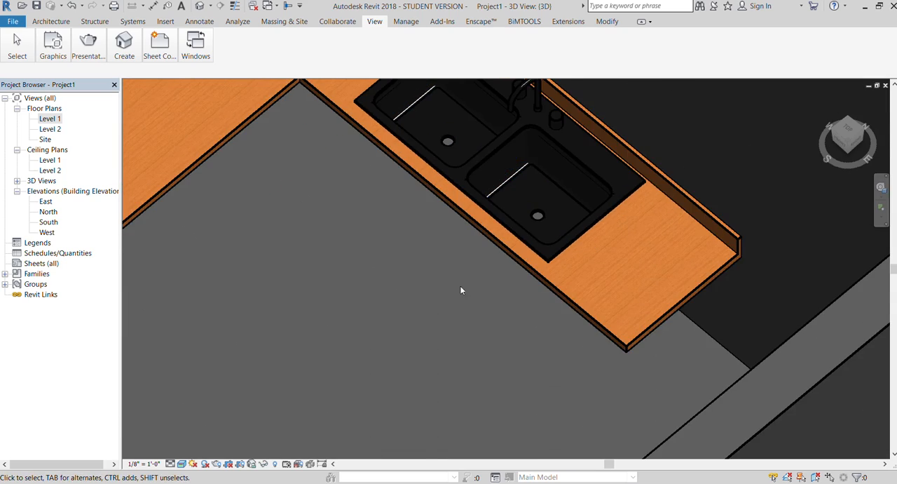
{"action": "scroll", "coordinate": [562, 134], "scroll_direction": "down", "scroll_amount": 5}
{"action": "scroll", "coordinate": [550, 141], "scroll_direction": "down", "scroll_amount": 5}
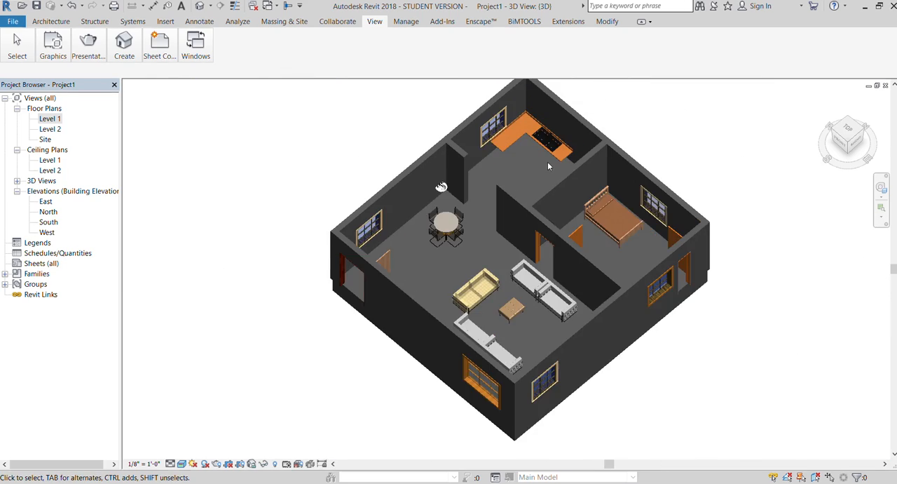
Select the L-shaped kitchen countertop in the 3D view and inspect its properties.
{"action": "scroll", "coordinate": [547, 162], "scroll_direction": "up", "scroll_amount": 5}
{"action": "scroll", "coordinate": [514, 164], "scroll_direction": "down", "scroll_amount": 2}
{"action": "left_click", "coordinate": [433, 104]}
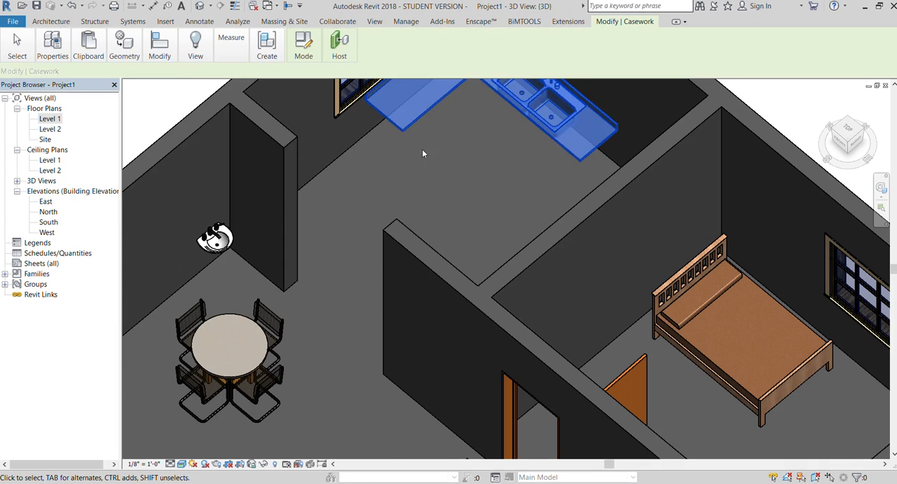
{"action": "scroll", "coordinate": [407, 195], "scroll_direction": "down", "scroll_amount": 2}
{"action": "left_click", "coordinate": [52, 43]}
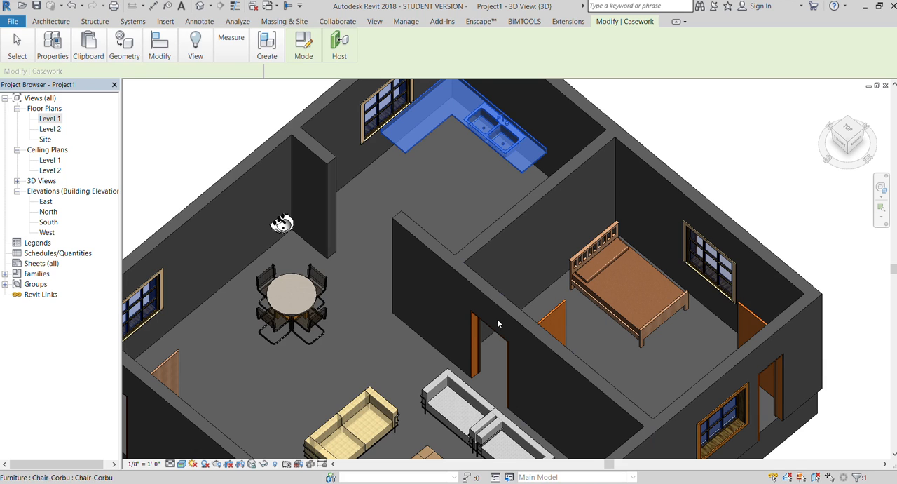
Examine the L-shaped countertop and its double sink from a lower 3D angle and again from above.
{"action": "scroll", "coordinate": [414, 326], "scroll_direction": "down", "scroll_amount": 3}
{"action": "left_click_drag", "start_coordinate": [851, 137], "coordinate": [836, 115]}
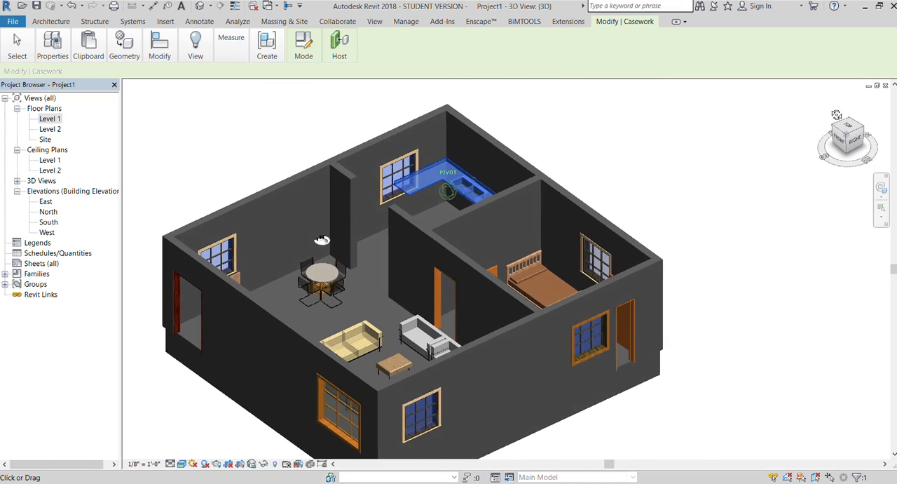
{"action": "scroll", "coordinate": [454, 139], "scroll_direction": "up", "scroll_amount": 3}
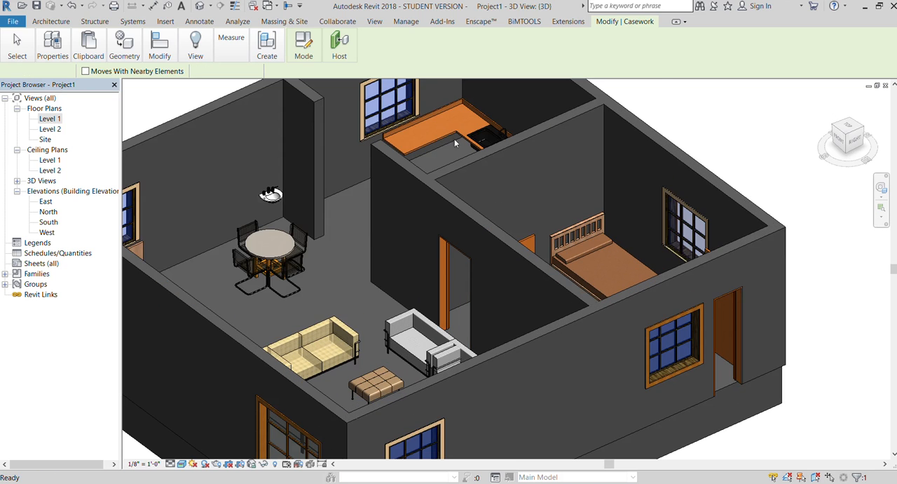
{"action": "scroll", "coordinate": [454, 139], "scroll_direction": "up", "scroll_amount": 2}
{"action": "left_click", "coordinate": [442, 139]}
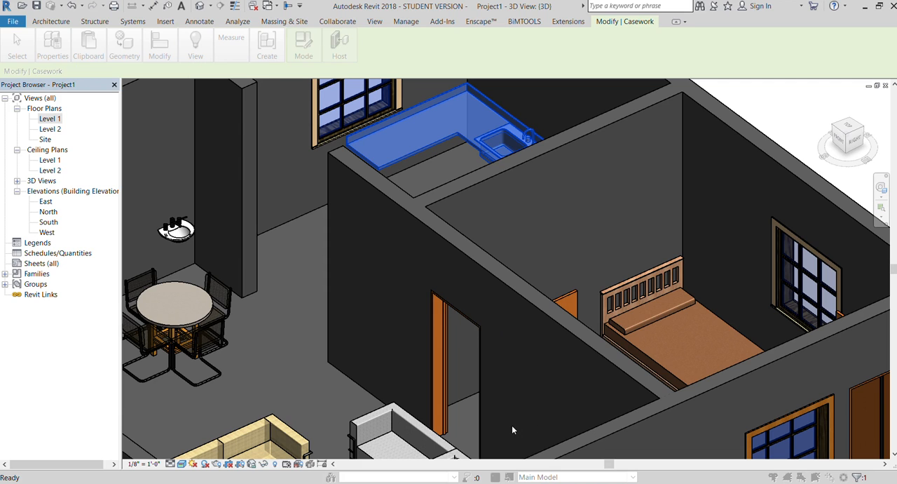
{"action": "scroll", "coordinate": [422, 324], "scroll_direction": "down", "scroll_amount": 3}
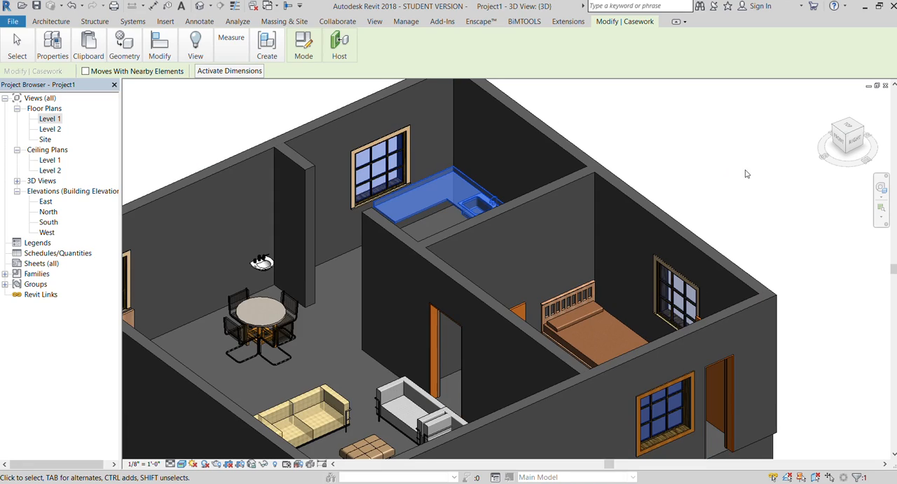
{"action": "mouse_move", "coordinate": [839, 137]}
{"action": "left_mouse_down"}
{"action": "mouse_move", "coordinate": [868, 143]}
{"action": "mouse_move", "coordinate": [870, 166]}
{"action": "mouse_move", "coordinate": [843, 148]}
{"action": "left_mouse_up"}
{"action": "scroll", "coordinate": [424, 173], "scroll_direction": "up", "scroll_amount": 2}
{"action": "left_click", "coordinate": [670, 120]}
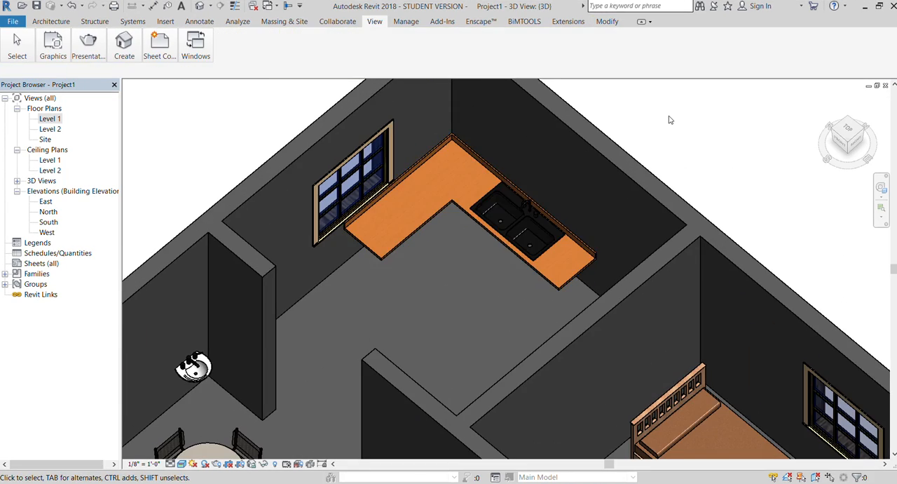
Try lengthening both legs of the kitchen countertop and undo the change.
{"action": "scroll", "coordinate": [381, 222], "scroll_direction": "up", "scroll_amount": 2}
{"action": "left_click", "coordinate": [412, 257]}
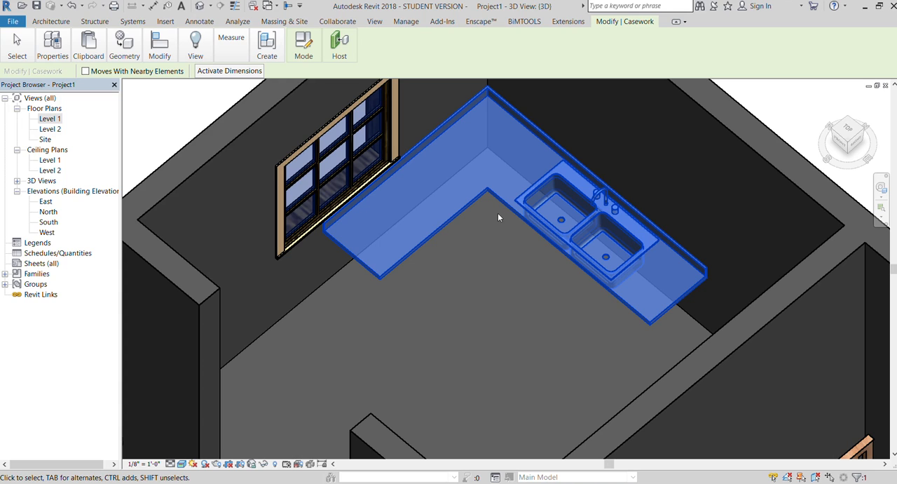
{"action": "key", "text": "ctrl+z"}
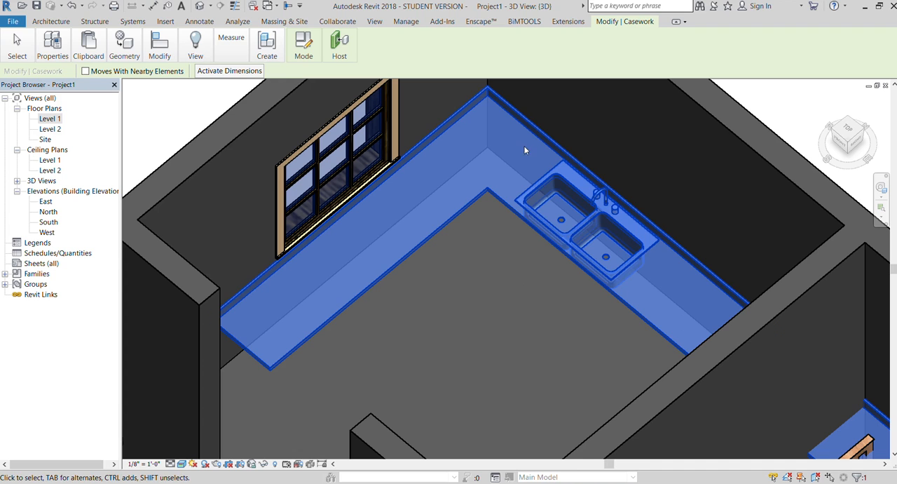
{"action": "key", "text": "ctrl+z"}
Lengthen both legs of the L-shaped countertop so it runs the full length of the kitchen's window wall and sink wall.
{"action": "left_click", "coordinate": [454, 215]}
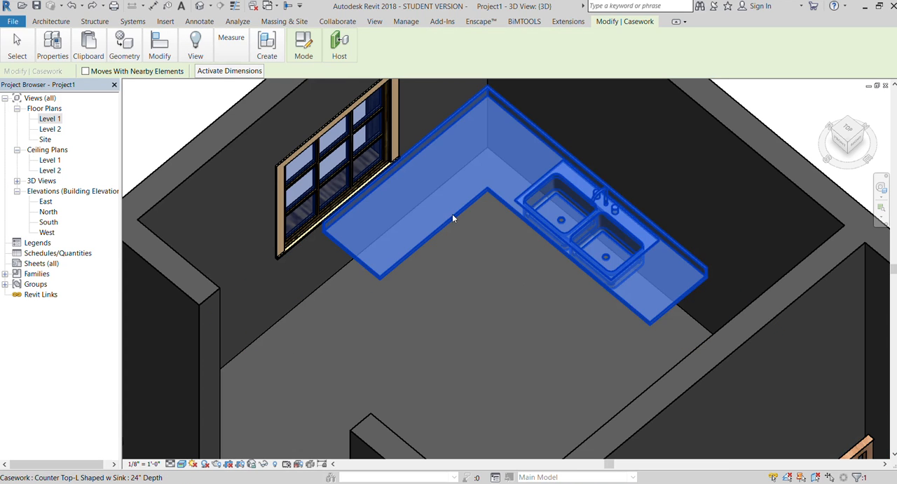
{"action": "middle_click_drag", "start_coordinate": [452, 214], "coordinate": [303, 311], "text": "shift"}
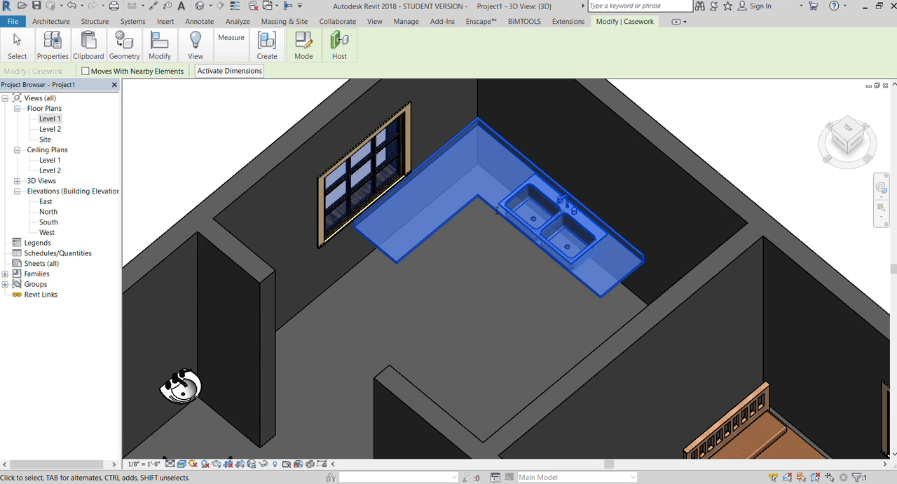
{"action": "left_click", "coordinate": [522, 285]}
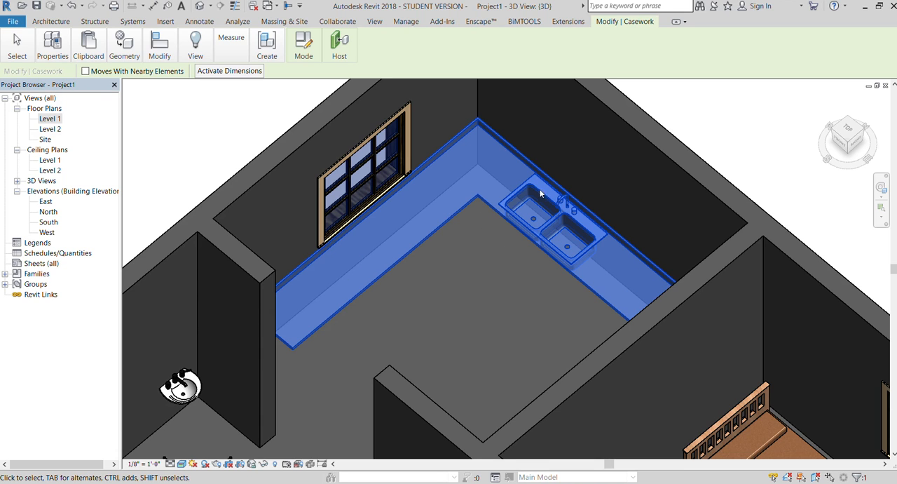
{"action": "scroll", "coordinate": [511, 129], "scroll_direction": "down", "scroll_amount": 3}
{"action": "left_click", "coordinate": [315, 144]}
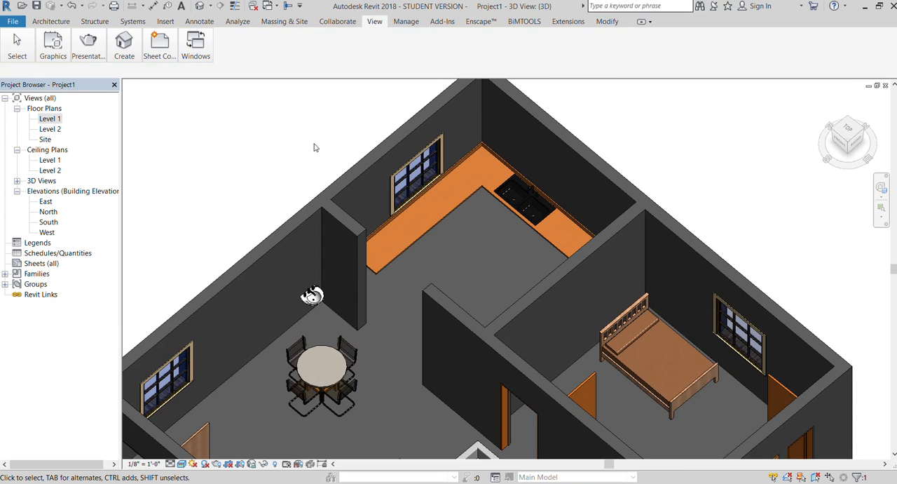
Examine the lengthened countertop and its ends at the partition walls from several 3D angles, up close and within the whole house.
{"action": "mouse_move", "coordinate": [850, 149]}
{"action": "left_mouse_down"}
{"action": "mouse_move", "coordinate": [818, 138]}
{"action": "mouse_move", "coordinate": [865, 149]}
{"action": "left_mouse_up"}
{"action": "middle_click_drag", "start_coordinate": [493, 212], "coordinate": [438, 241], "text": "shift"}
{"action": "scroll", "coordinate": [438, 241], "scroll_direction": "up", "scroll_amount": 3}
{"action": "left_click", "coordinate": [433, 241]}
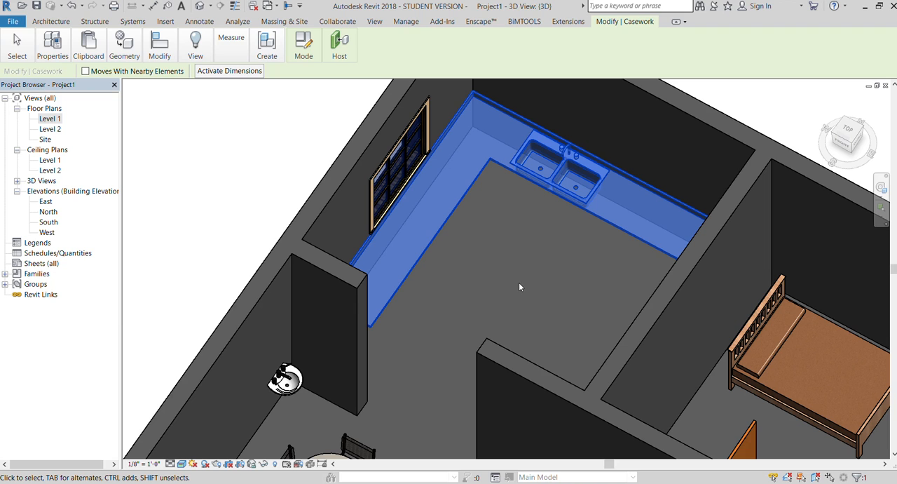
{"action": "scroll", "coordinate": [522, 266], "scroll_direction": "down", "scroll_amount": 2}
{"action": "scroll", "coordinate": [505, 186], "scroll_direction": "down", "scroll_amount": 3}
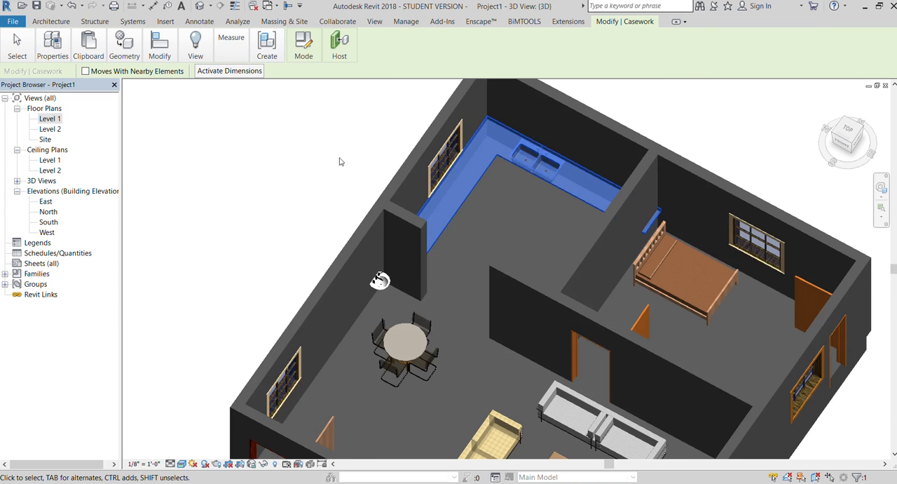
{"action": "left_click", "coordinate": [340, 162]}
{"action": "left_click", "coordinate": [846, 140]}
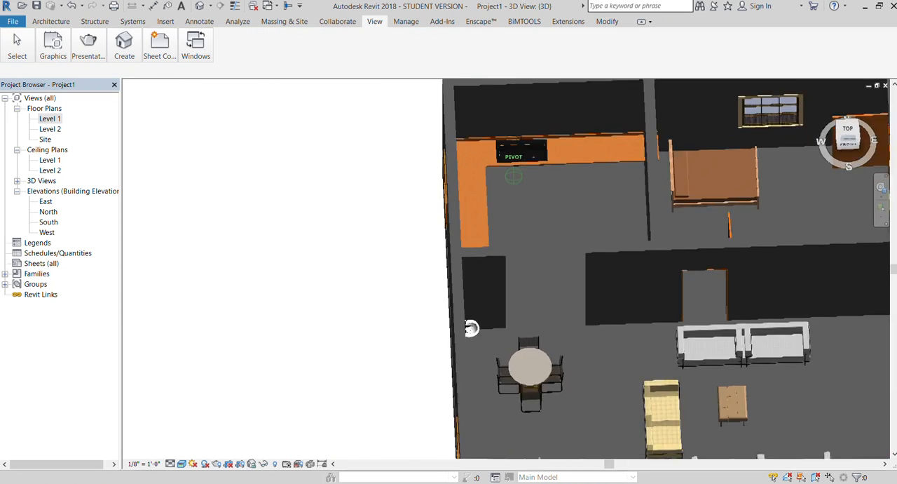
{"action": "mouse_move", "coordinate": [471, 328]}
{"action": "middle_mouse_down", "text": "shift"}
{"action": "mouse_move", "coordinate": [673, 253]}
{"action": "mouse_move", "coordinate": [341, 140]}
{"action": "mouse_move", "coordinate": [341, 202]}
{"action": "mouse_move", "coordinate": [350, 119]}
{"action": "middle_mouse_up", "text": "shift"}
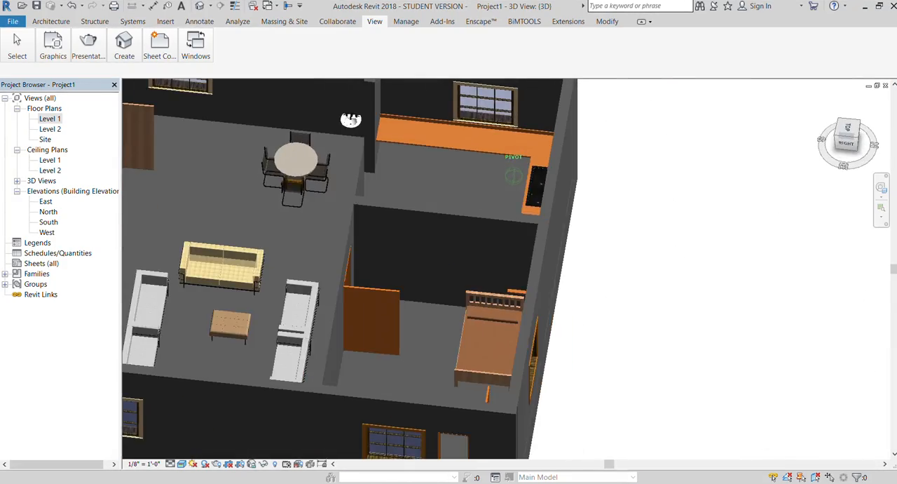
{"action": "middle_click_drag", "start_coordinate": [413, 116], "coordinate": [495, 134], "text": "shift"}
{"action": "scroll", "coordinate": [495, 134], "scroll_direction": "down", "scroll_amount": 2}
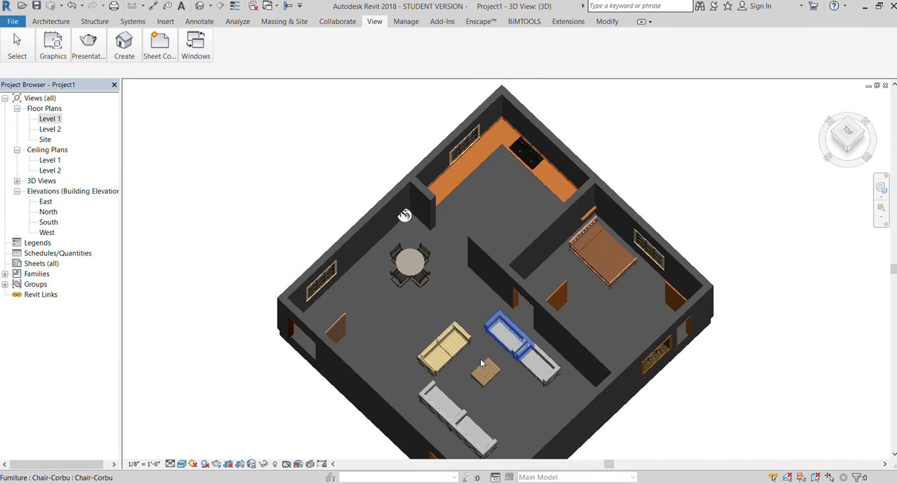
{"action": "scroll", "coordinate": [483, 362], "scroll_direction": "up", "scroll_amount": 2}
{"action": "scroll", "coordinate": [403, 181], "scroll_direction": "down", "scroll_amount": 2}
{"action": "scroll", "coordinate": [423, 196], "scroll_direction": "up", "scroll_amount": 1}
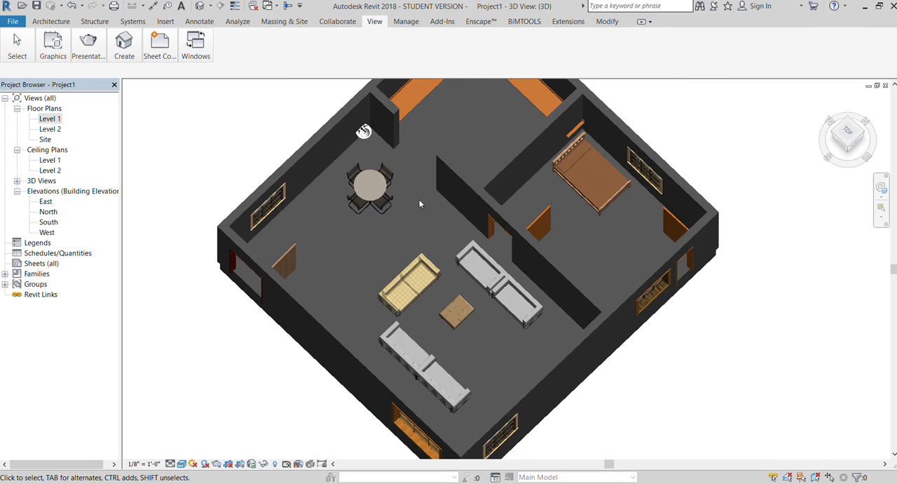
Open the Level 1 floor plan and review the countertop, the bedroom and the living-area furniture layout.
{"action": "double_click", "coordinate": [50, 119]}
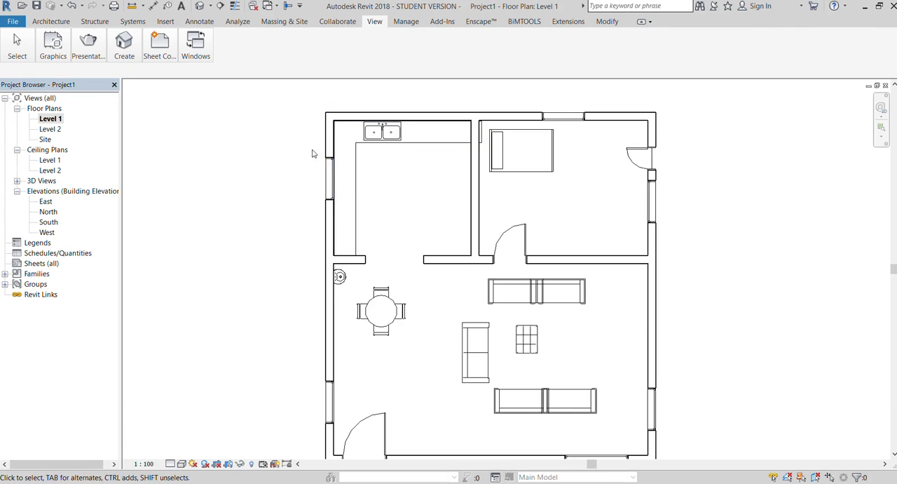
{"action": "scroll", "coordinate": [313, 153], "scroll_direction": "down", "scroll_amount": 1}
{"action": "scroll", "coordinate": [368, 295], "scroll_direction": "up", "scroll_amount": 1}
{"action": "scroll", "coordinate": [361, 256], "scroll_direction": "down", "scroll_amount": 1}
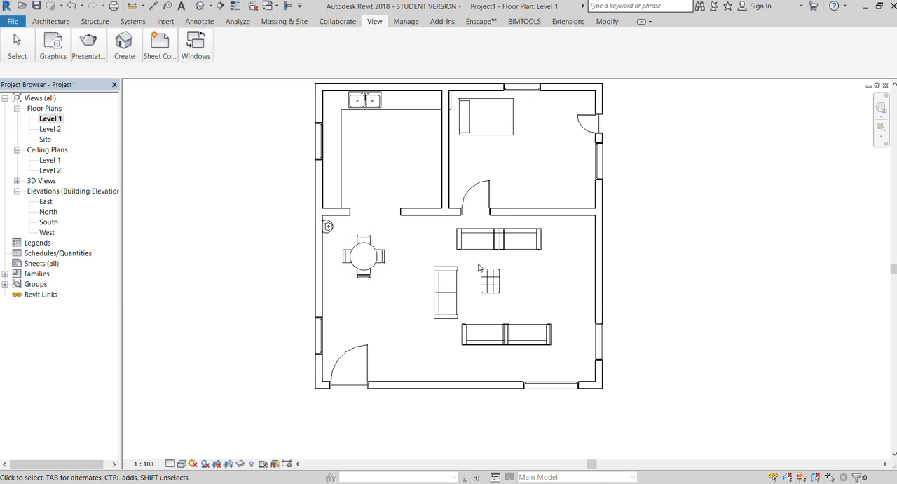
{"action": "scroll", "coordinate": [480, 262], "scroll_direction": "up", "scroll_amount": 1}
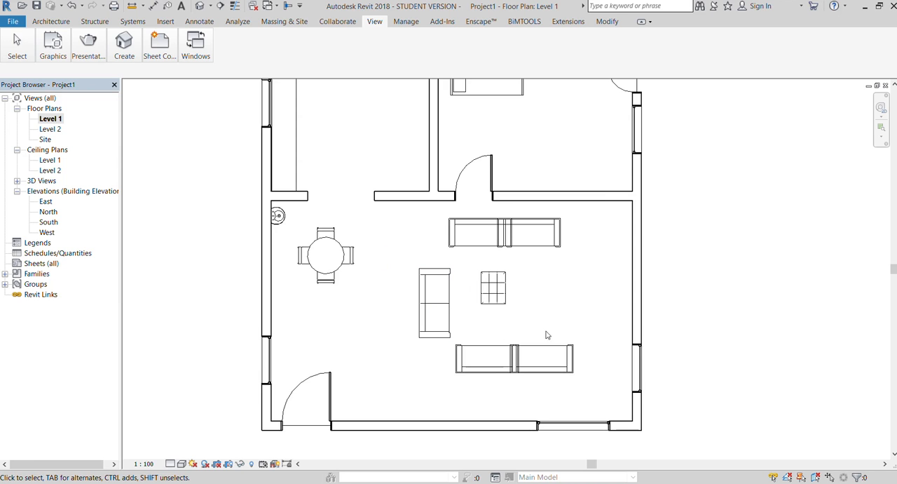
{"action": "scroll", "coordinate": [569, 331], "scroll_direction": "down", "scroll_amount": 1}
{"action": "scroll", "coordinate": [382, 266], "scroll_direction": "up", "scroll_amount": 1}
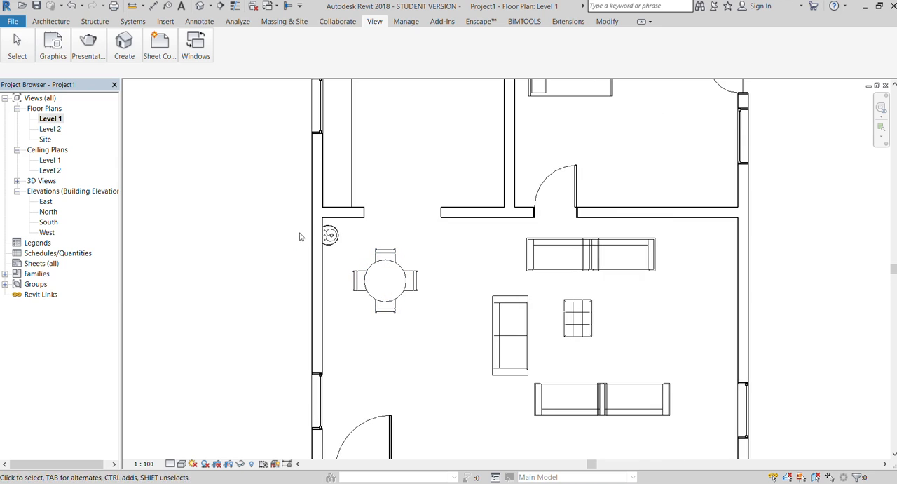
{"action": "scroll", "coordinate": [350, 270], "scroll_direction": "up", "scroll_amount": 1}
{"action": "scroll", "coordinate": [340, 280], "scroll_direction": "down", "scroll_amount": 1}
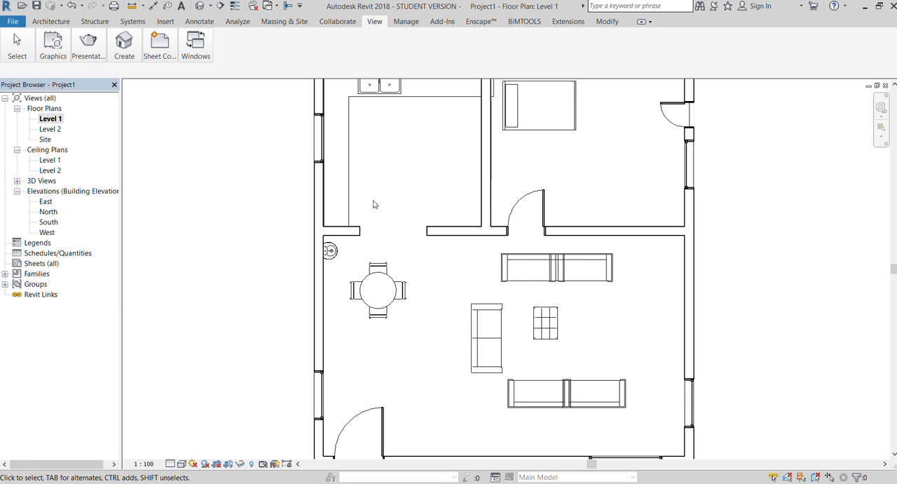
{"action": "scroll", "coordinate": [361, 231], "scroll_direction": "down", "scroll_amount": 1}
{"action": "scroll", "coordinate": [420, 114], "scroll_direction": "up", "scroll_amount": 1}
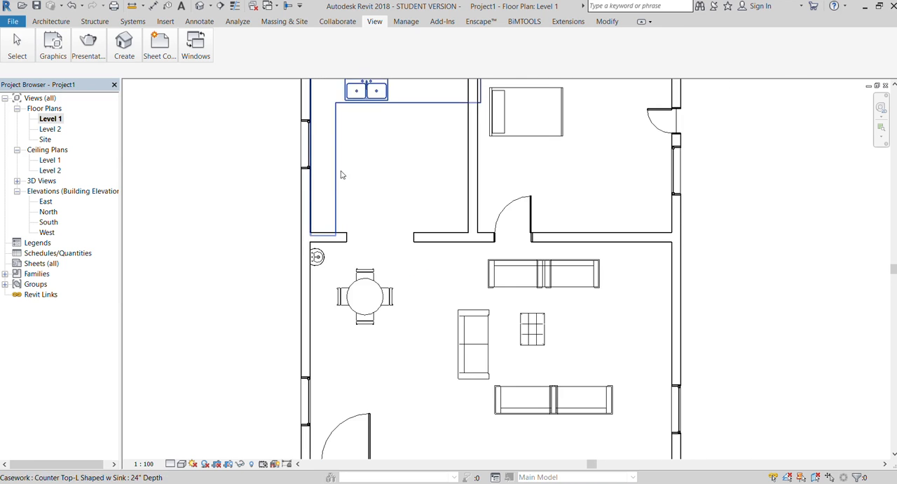
{"action": "scroll", "coordinate": [341, 174], "scroll_direction": "down", "scroll_amount": 1}
{"action": "scroll", "coordinate": [349, 121], "scroll_direction": "up", "scroll_amount": 2}
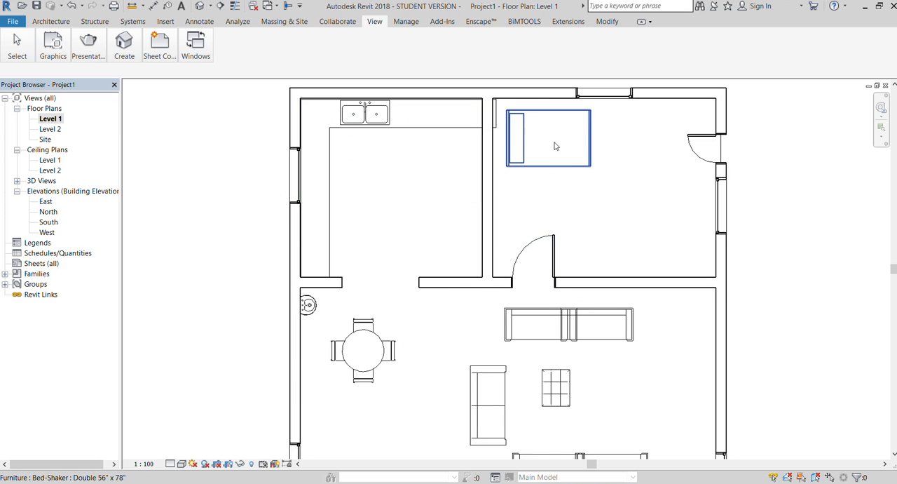
{"action": "scroll", "coordinate": [505, 202], "scroll_direction": "down", "scroll_amount": 1}
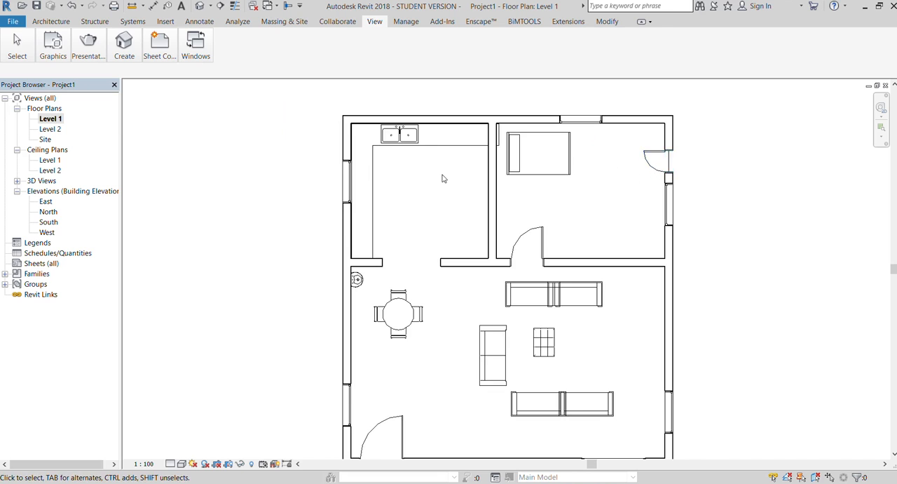
{"action": "scroll", "coordinate": [443, 176], "scroll_direction": "down", "scroll_amount": 1}
{"action": "scroll", "coordinate": [592, 158], "scroll_direction": "up", "scroll_amount": 1}
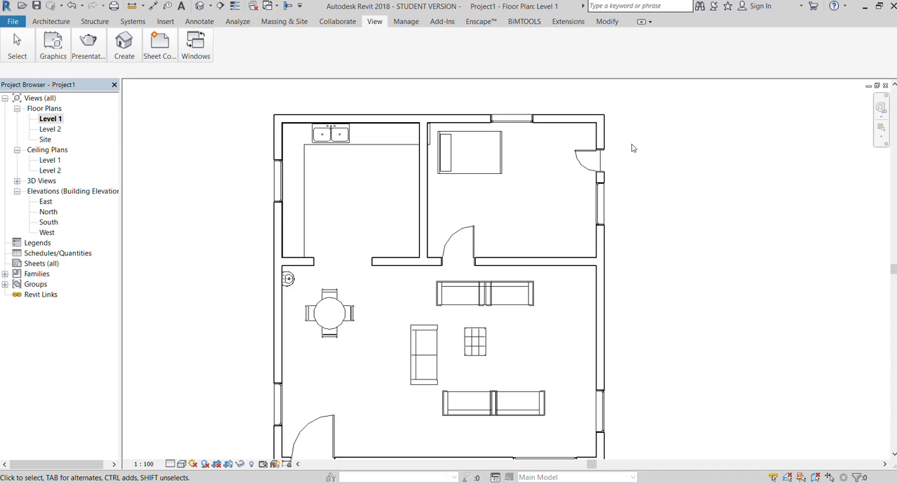
{"action": "scroll", "coordinate": [632, 148], "scroll_direction": "down", "scroll_amount": 1}
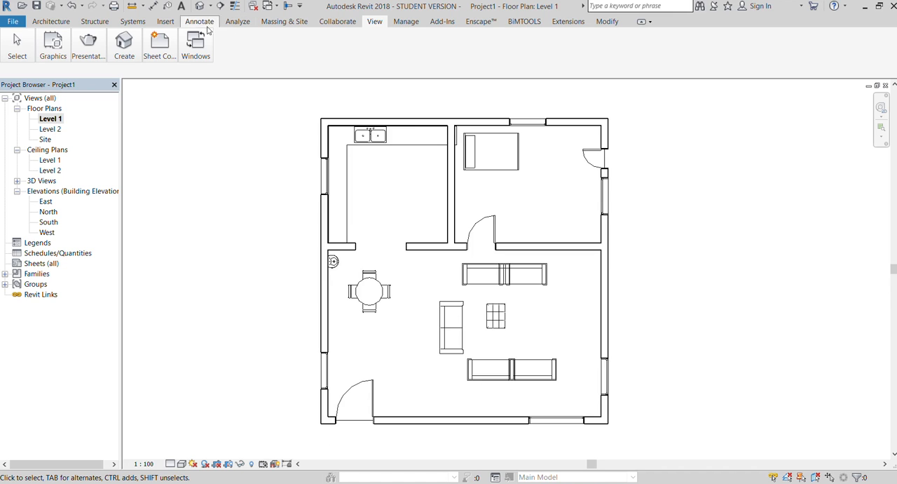
Return to the 3D view and change the L-shaped countertop's surface material to black.
{"action": "left_click", "coordinate": [124, 43]}
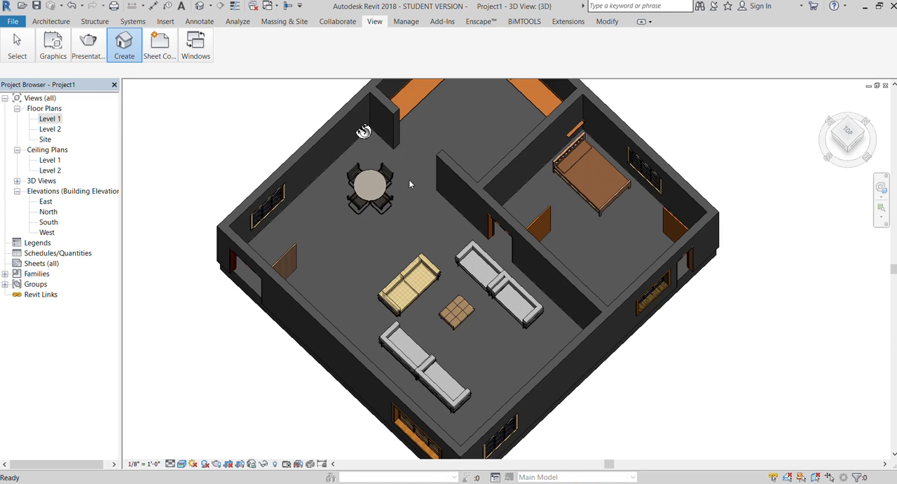
{"action": "left_click", "coordinate": [412, 98]}
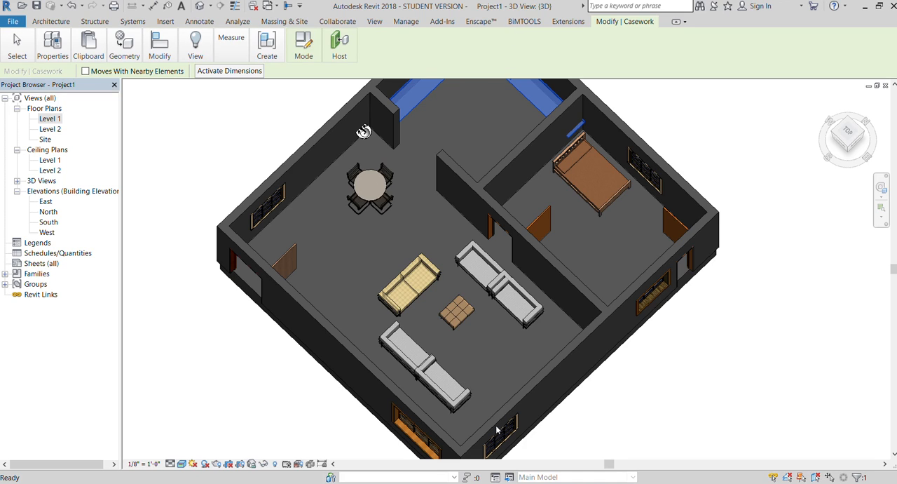
{"action": "key", "text": "Escape"}
{"action": "scroll", "coordinate": [281, 209], "scroll_direction": "down", "scroll_amount": 2}
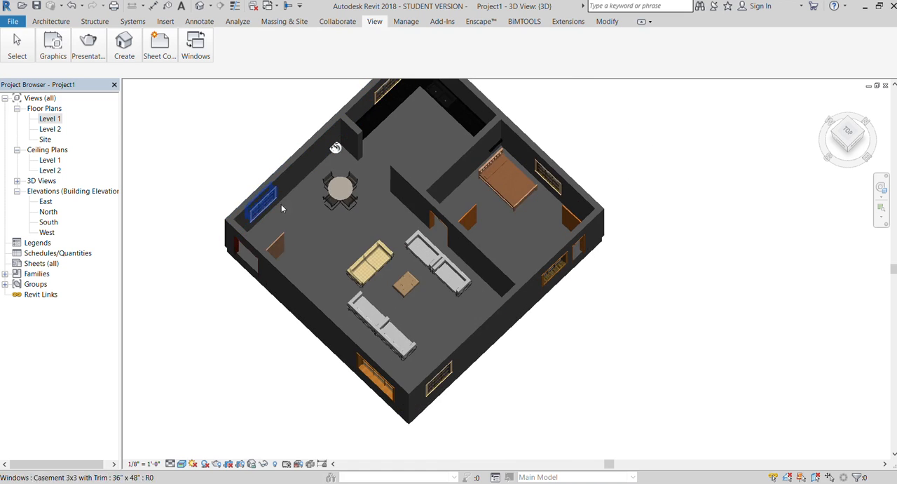
Examine the black countertop and sinks up close from a lower 3D angle, and review the Level 1 floor plan.
{"action": "scroll", "coordinate": [657, 144], "scroll_direction": "down", "scroll_amount": 1}
{"action": "left_click_drag", "start_coordinate": [846, 134], "coordinate": [837, 103]}
{"action": "scroll", "coordinate": [424, 108], "scroll_direction": "up", "scroll_amount": 5}
{"action": "scroll", "coordinate": [406, 226], "scroll_direction": "up", "scroll_amount": 1}
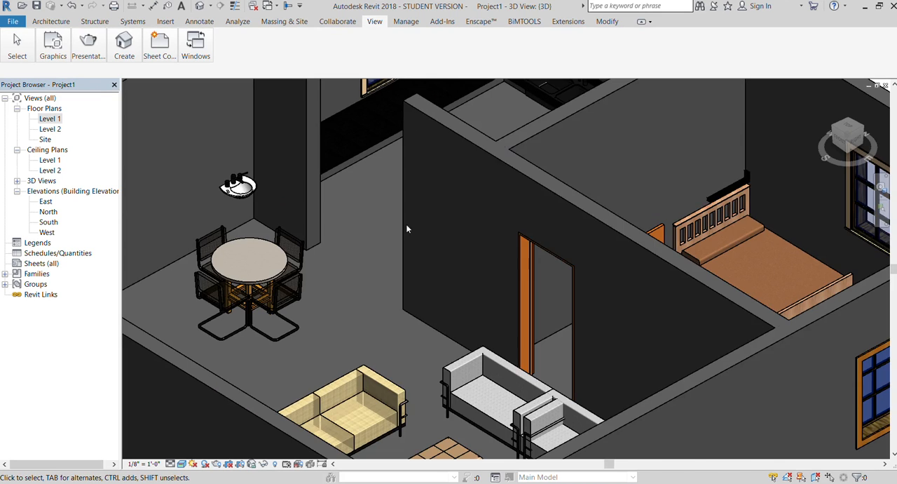
{"action": "scroll", "coordinate": [410, 225], "scroll_direction": "down", "scroll_amount": 3}
{"action": "scroll", "coordinate": [492, 147], "scroll_direction": "up", "scroll_amount": 5}
{"action": "scroll", "coordinate": [492, 147], "scroll_direction": "up", "scroll_amount": 3}
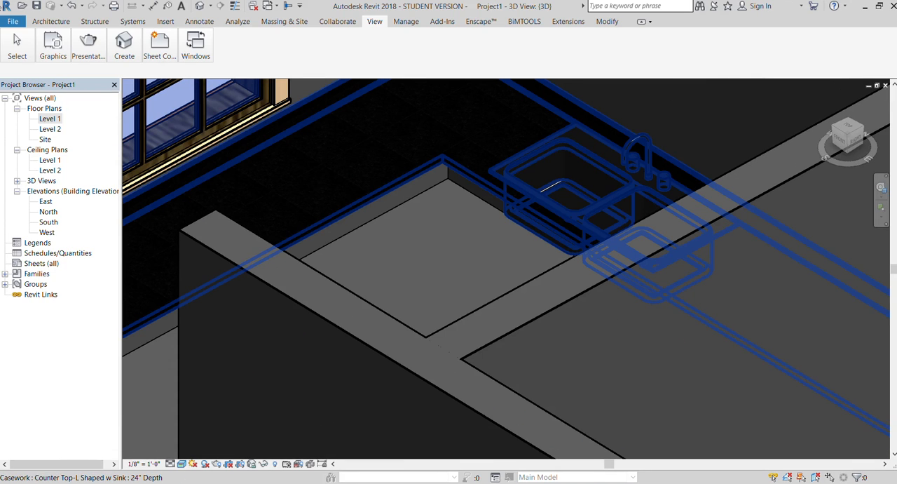
{"action": "double_click", "coordinate": [49, 119]}
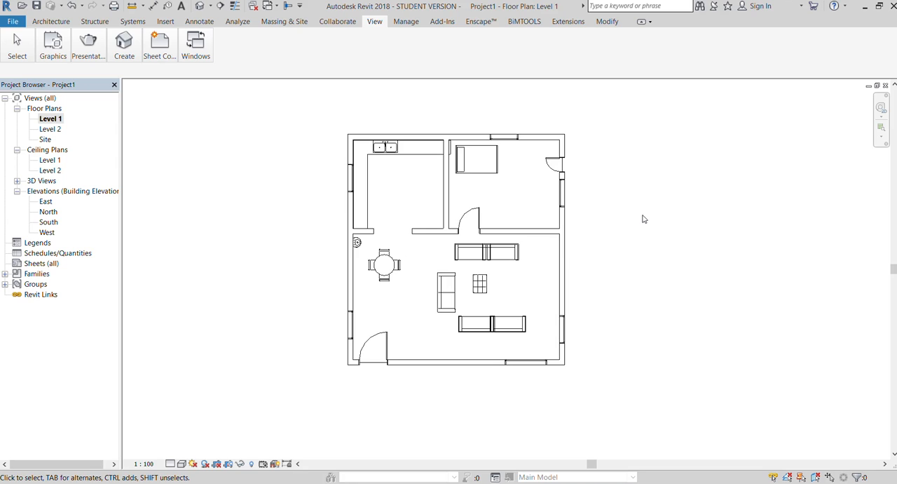
{"action": "scroll", "coordinate": [642, 218], "scroll_direction": "up", "scroll_amount": 2}
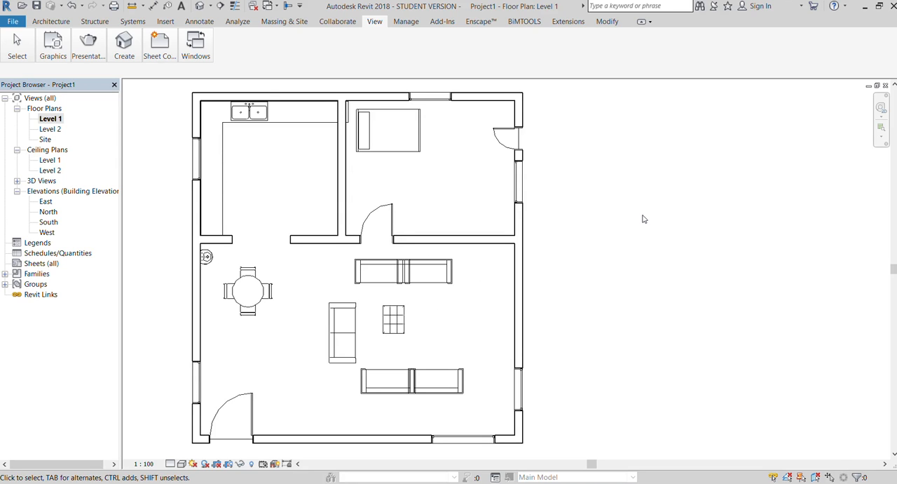
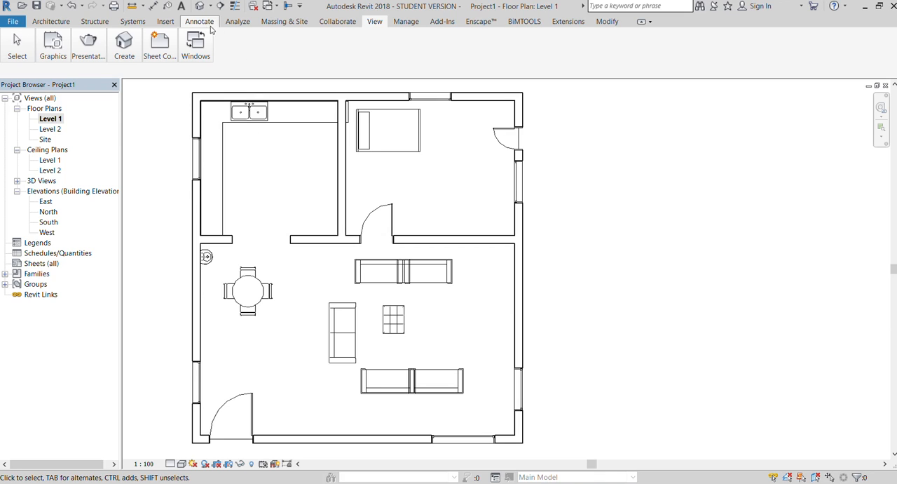
Add a text note in the kitchen reading KITCHEN with 10' X 10' on a second line.
{"action": "left_click", "coordinate": [200, 25]}
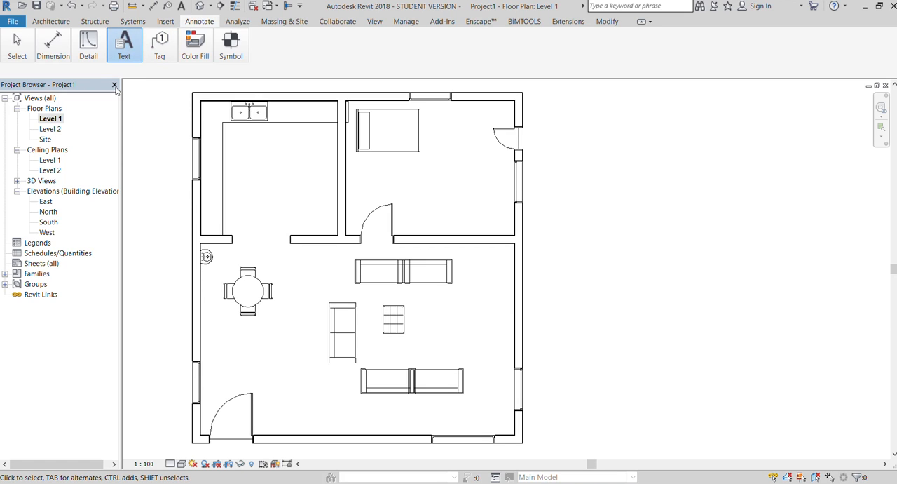
{"action": "left_click", "coordinate": [240, 140]}
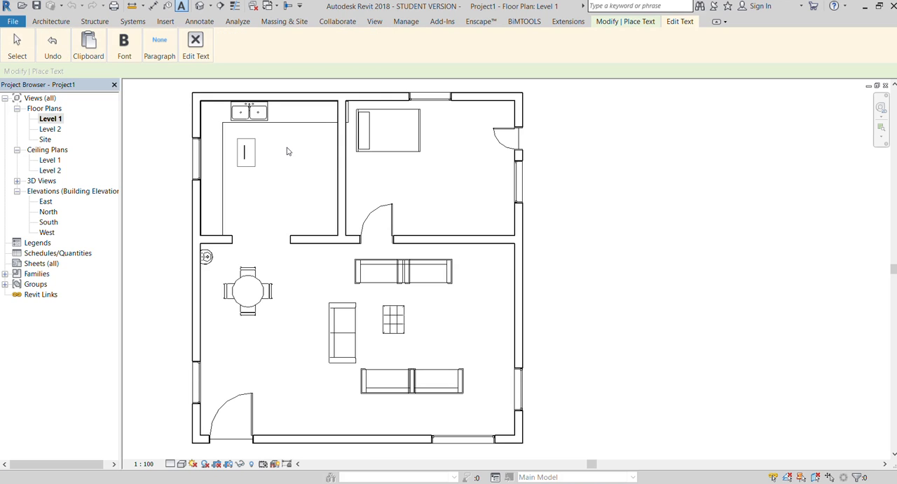
{"action": "type", "text": "KiTCHEN"}
{"action": "key", "text": "Return"}
{"action": "type", "text": "10"}
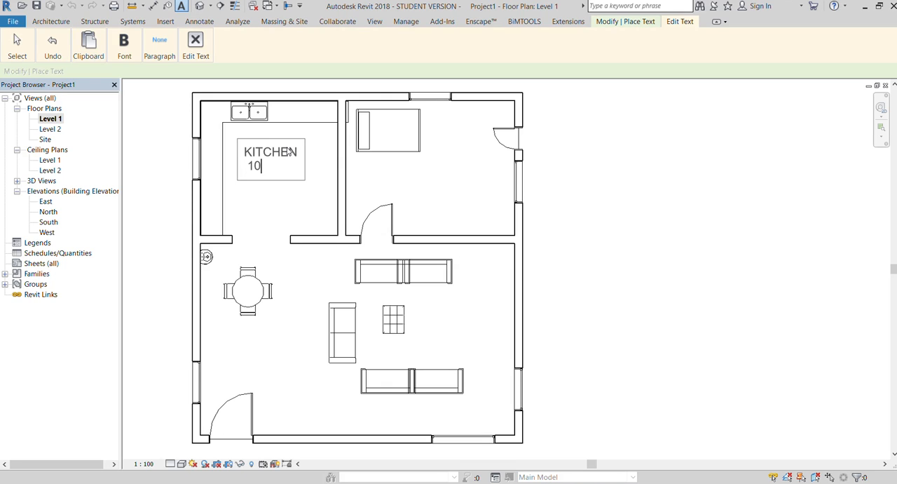
{"action": "type", "text": "' X 10'"}
{"action": "left_click", "coordinate": [307, 181]}
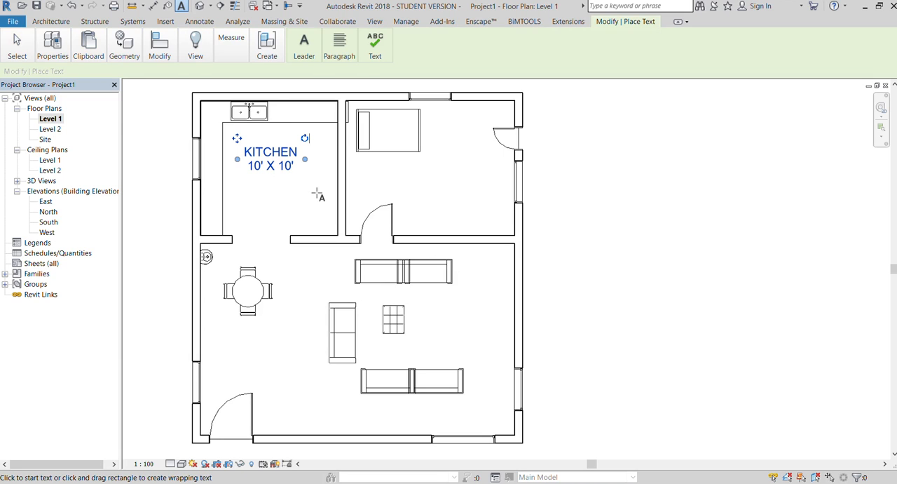
Add a text note in the bedroom reading M BED ROOM with 16' X 10' on a second line.
{"action": "left_click", "coordinate": [373, 177]}
{"action": "type", "text": "M "}
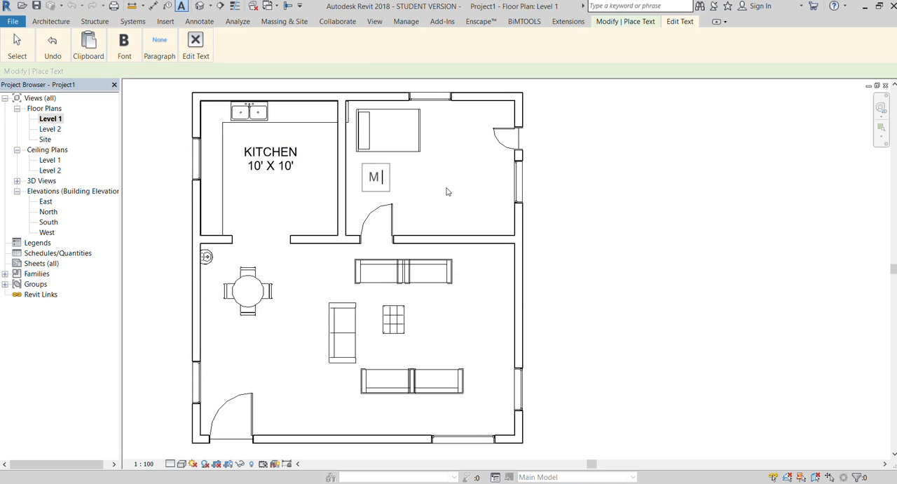
{"action": "type", "text": "BED "}
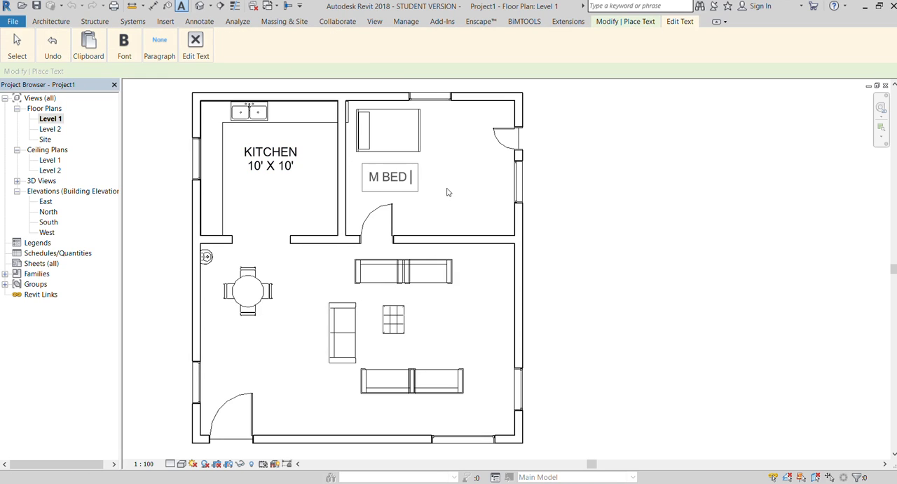
{"action": "type", "text": "ROOM"}
{"action": "key", "text": "Return"}
{"action": "type", "text": "1"}
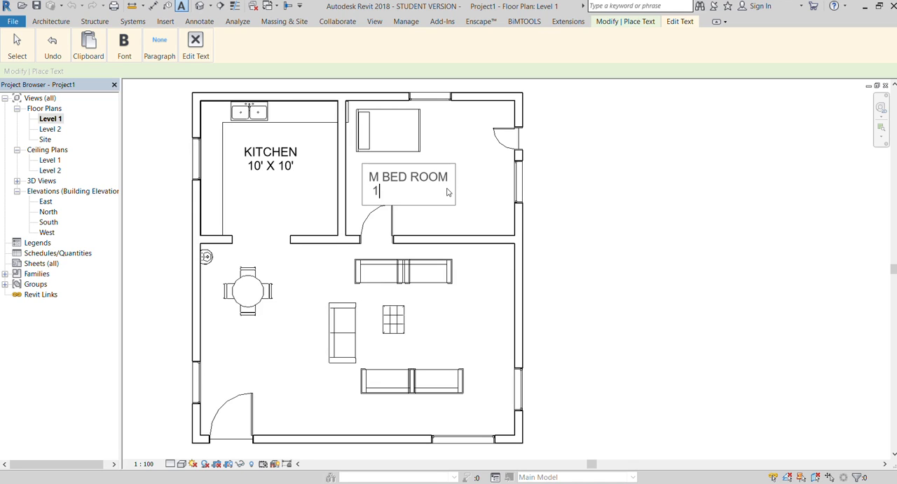
{"action": "type", "text": "6' X 10'"}
{"action": "left_click", "coordinate": [485, 207]}
Add a text note below the round dining table reading DINNING with 8' X 16' on a second line.
{"action": "scroll", "coordinate": [214, 200], "scroll_direction": "down", "scroll_amount": 1}
{"action": "scroll", "coordinate": [240, 310], "scroll_direction": "up", "scroll_amount": 2}
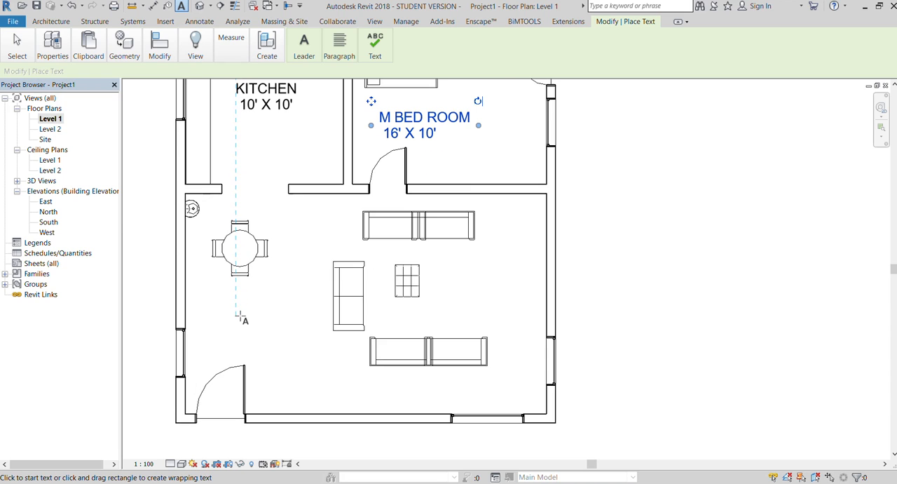
{"action": "left_click", "coordinate": [227, 322]}
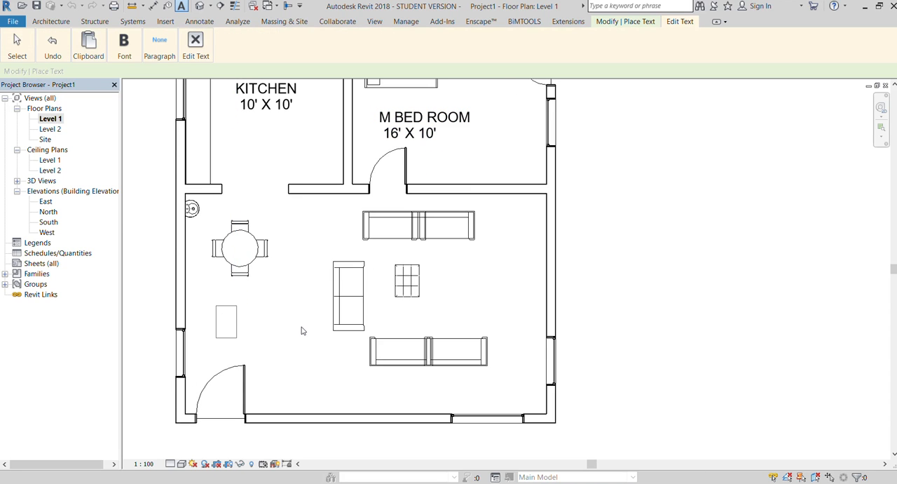
{"action": "type", "text": "DINNING"}
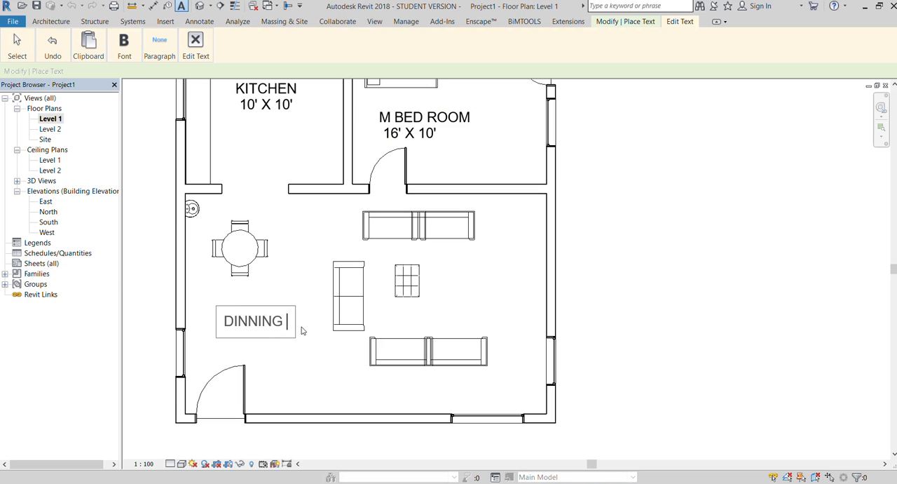
{"action": "key", "text": "Return"}
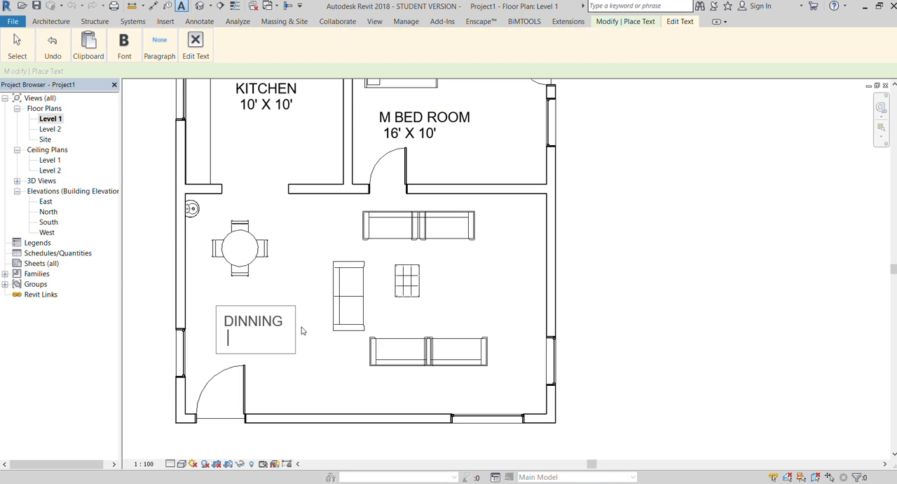
{"action": "type", "text": "8' X 16'"}
{"action": "key", "text": "Return"}
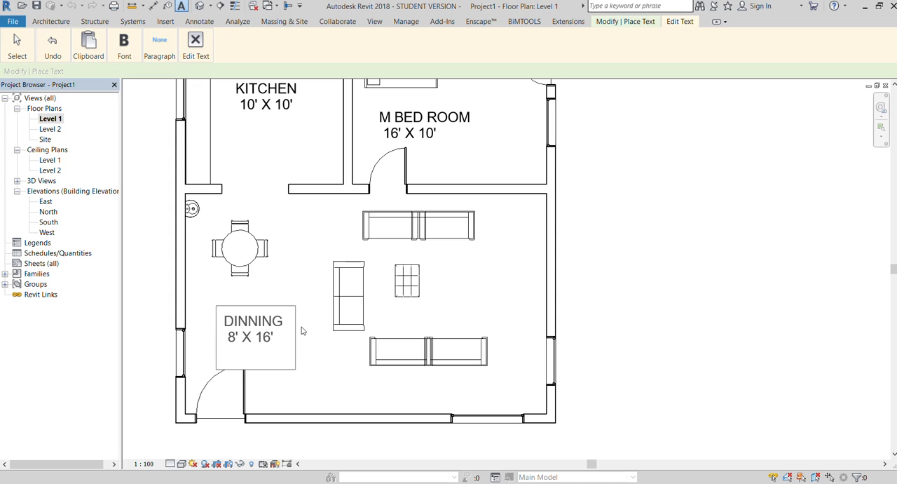
{"action": "left_click", "coordinate": [466, 319]}
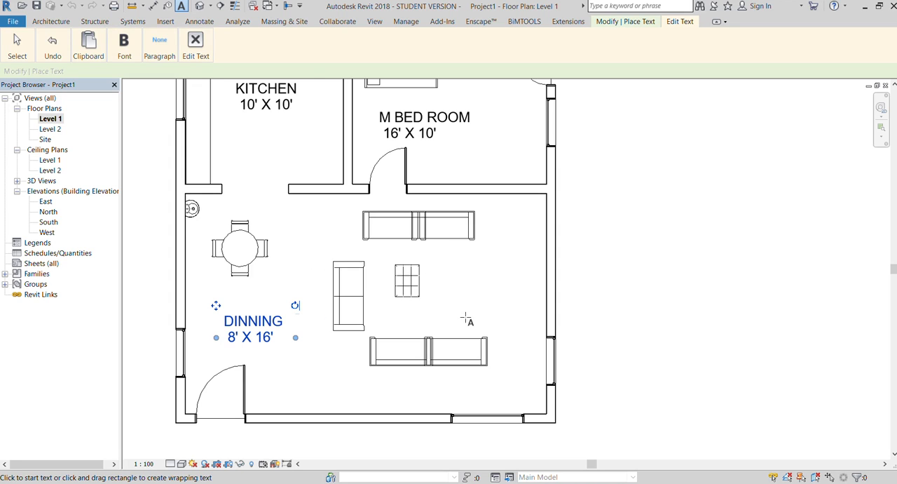
Add a text note beside the coffee table reading HALL with 16' X 16' beneath it, and end text placement.
{"action": "left_click", "coordinate": [453, 295]}
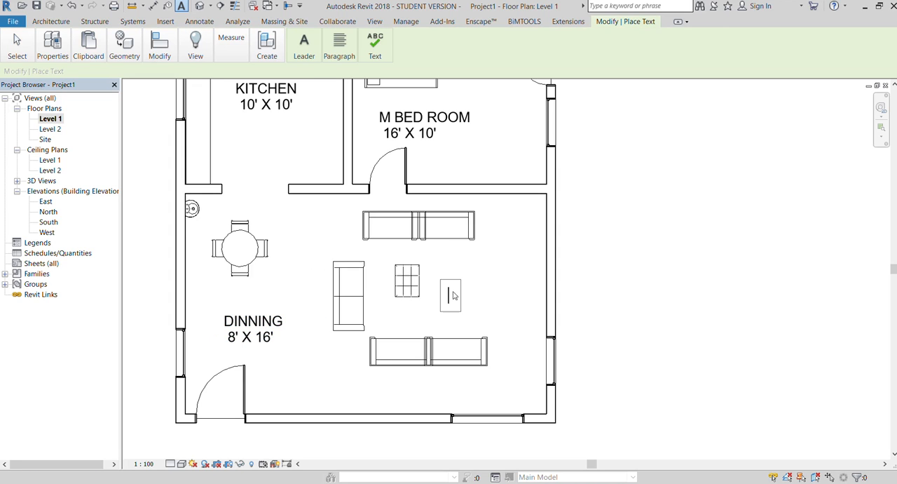
{"action": "type", "text": "HALL"}
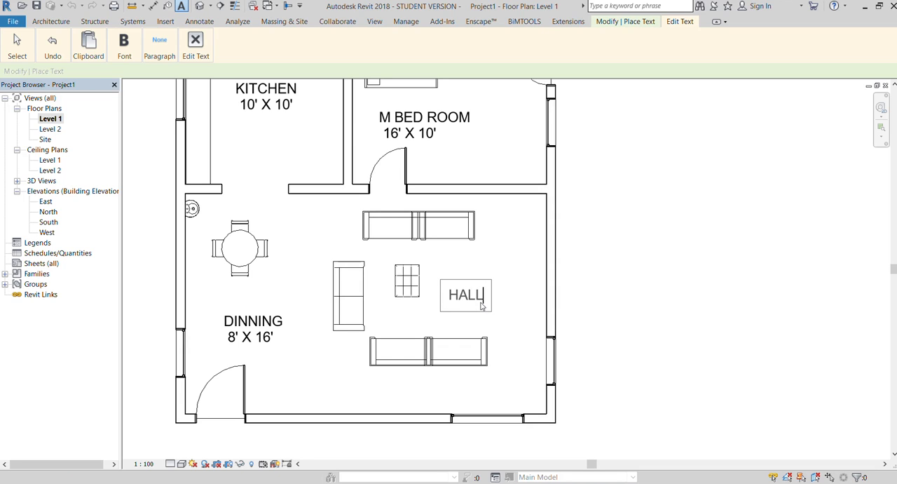
{"action": "key", "text": "Return"}
{"action": "type", "text": "16"}
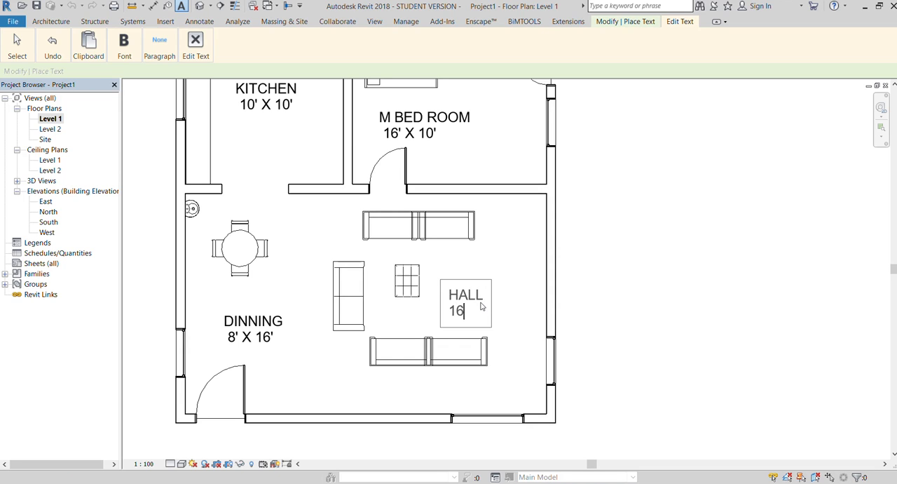
{"action": "type", "text": "' X 16"}
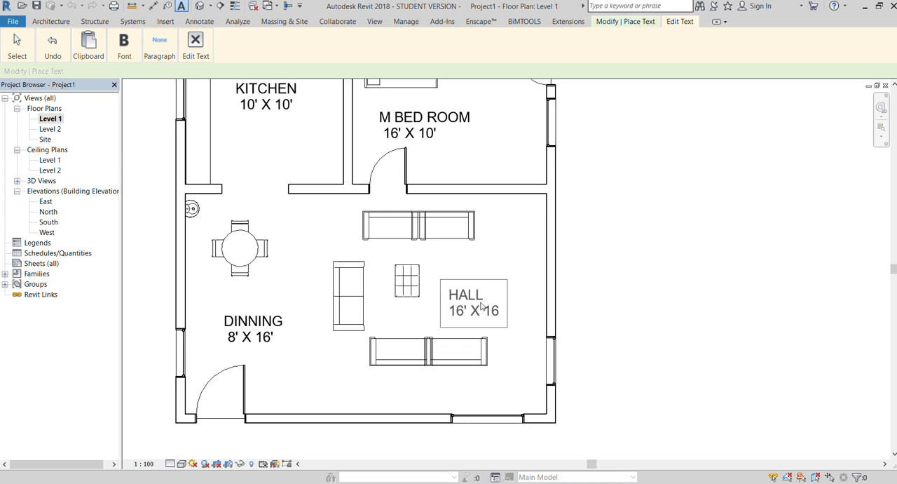
{"action": "type", "text": "'"}
{"action": "left_click", "coordinate": [424, 242]}
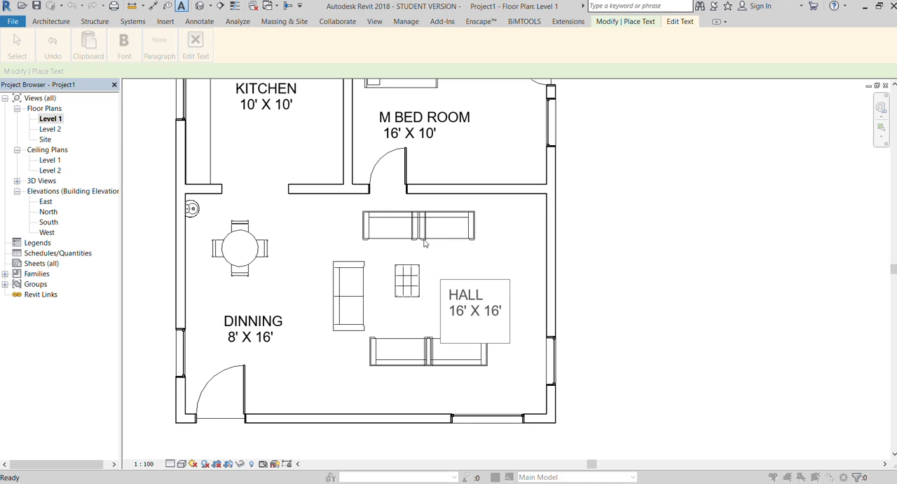
{"action": "scroll", "coordinate": [380, 321], "scroll_direction": "down", "scroll_amount": 2}
{"action": "left_click", "coordinate": [550, 323]}
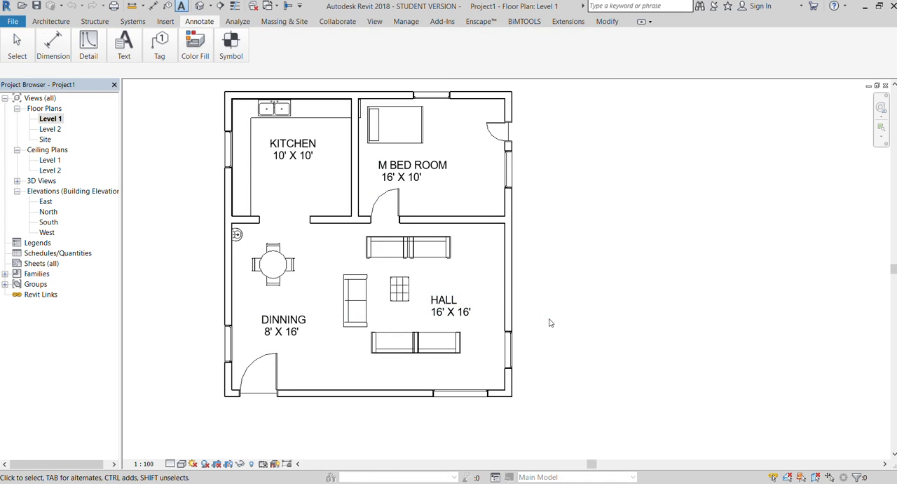
{"action": "scroll", "coordinate": [559, 331], "scroll_direction": "down", "scroll_amount": 1}
{"action": "scroll", "coordinate": [558, 329], "scroll_direction": "up", "scroll_amount": 1}
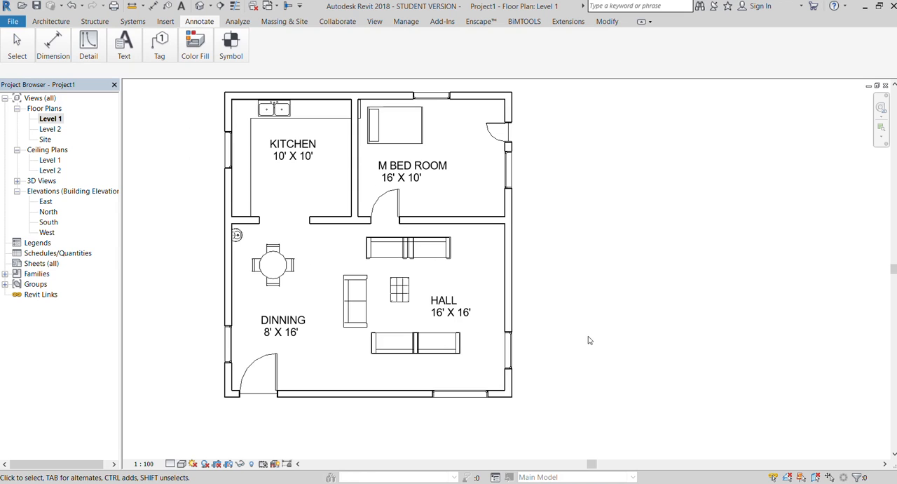
{"action": "scroll", "coordinate": [587, 335], "scroll_direction": "down", "scroll_amount": 1}
{"action": "scroll", "coordinate": [345, 172], "scroll_direction": "up", "scroll_amount": 3}
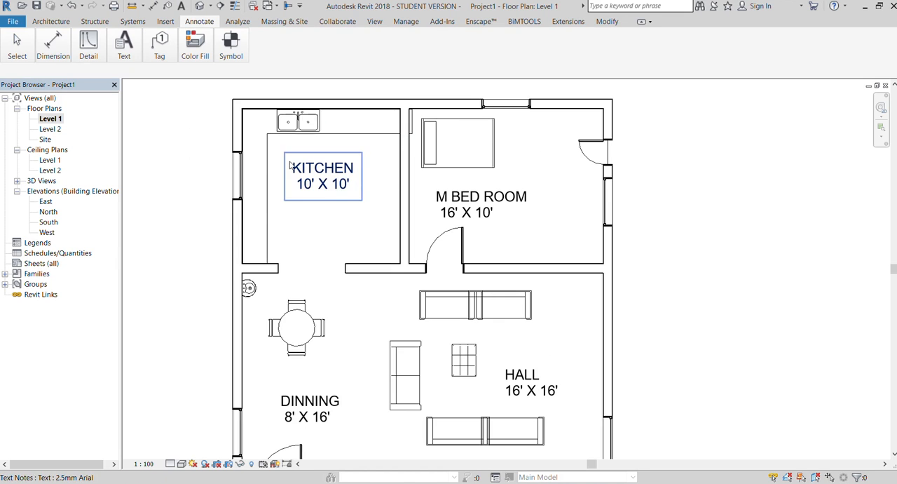
{"action": "scroll", "coordinate": [263, 183], "scroll_direction": "down", "scroll_amount": 1}
{"action": "scroll", "coordinate": [260, 184], "scroll_direction": "down", "scroll_amount": 1}
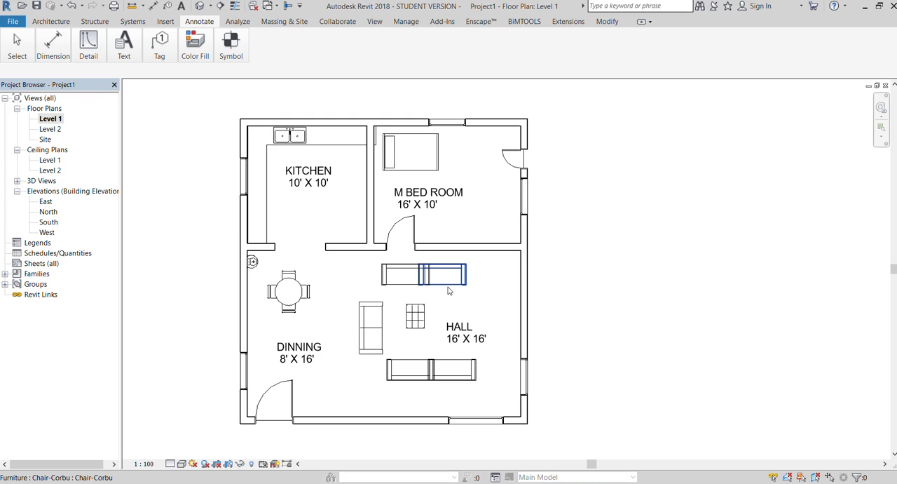
{"action": "left_click", "coordinate": [314, 182]}
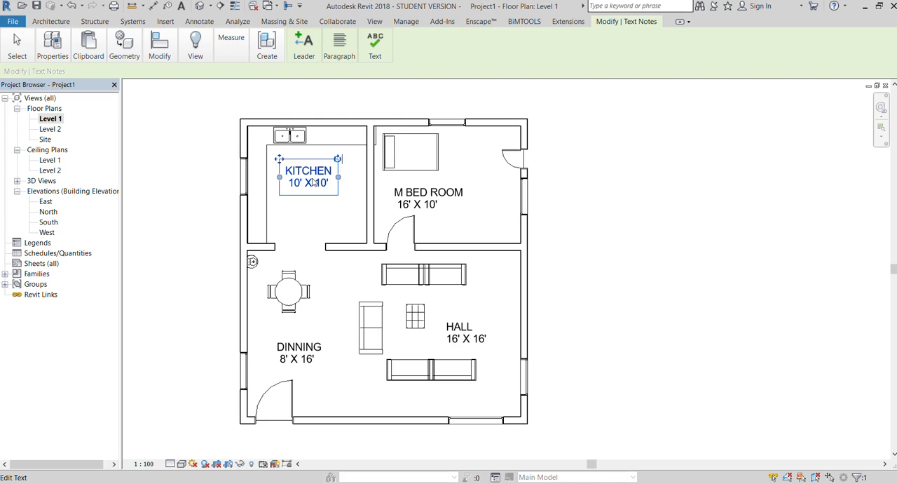
{"action": "scroll", "coordinate": [313, 182], "scroll_direction": "up", "scroll_amount": 2}
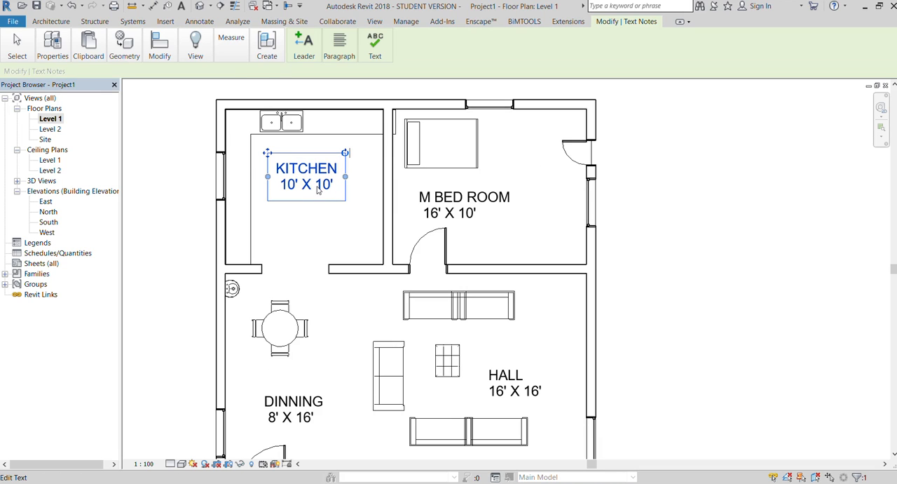
{"action": "double_click", "coordinate": [320, 186]}
{"action": "key", "text": "ctrl+a"}
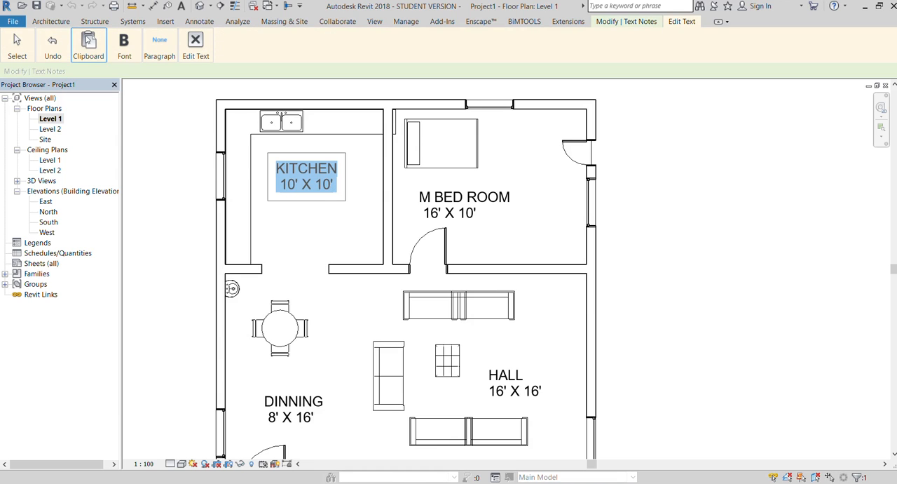
{"action": "left_click", "coordinate": [60, 22]}
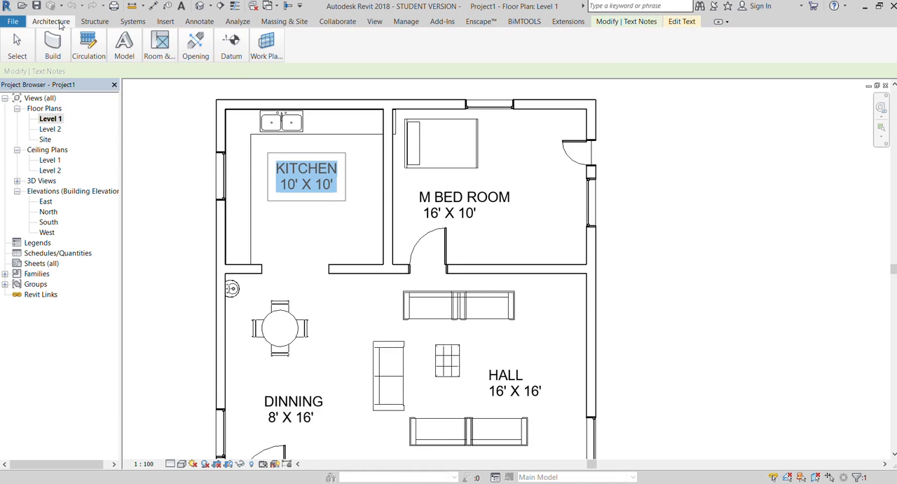
{"action": "left_click", "coordinate": [292, 232]}
{"action": "double_click", "coordinate": [295, 183]}
{"action": "left_click", "coordinate": [275, 168]}
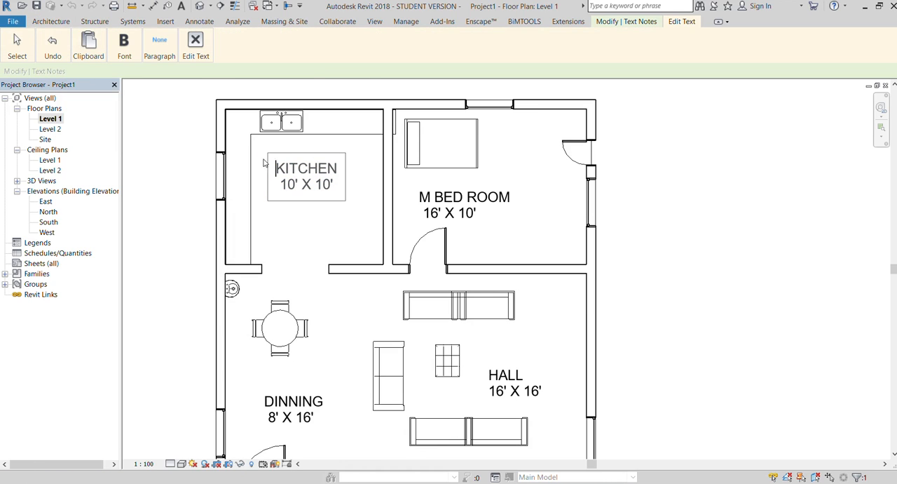
{"action": "left_click_drag", "start_coordinate": [335, 185], "coordinate": [259, 168]}
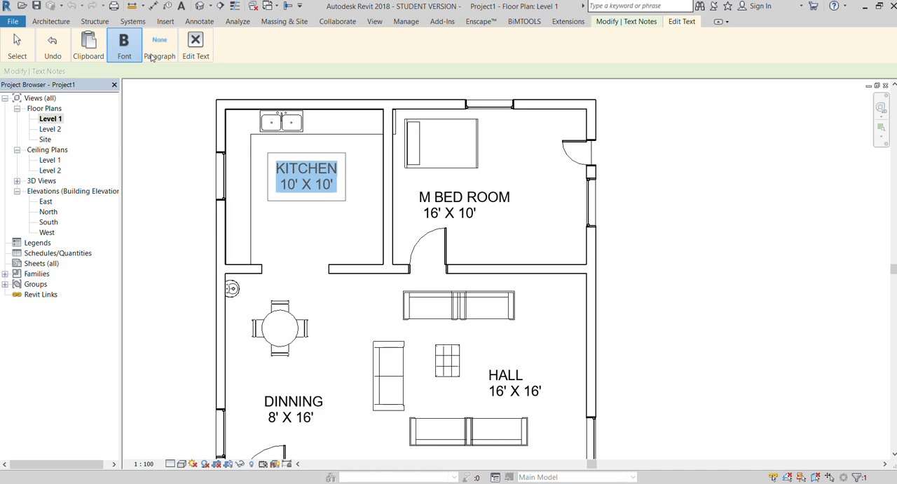
{"action": "left_click", "coordinate": [290, 236]}
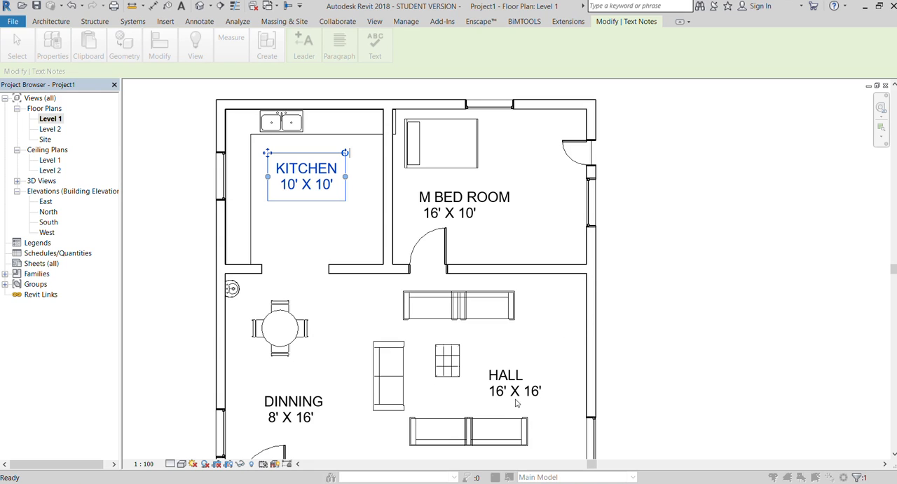
Change the font of the room labels' text type to a serif typeface and deselect the kitchen label.
{"action": "left_click", "coordinate": [515, 424]}
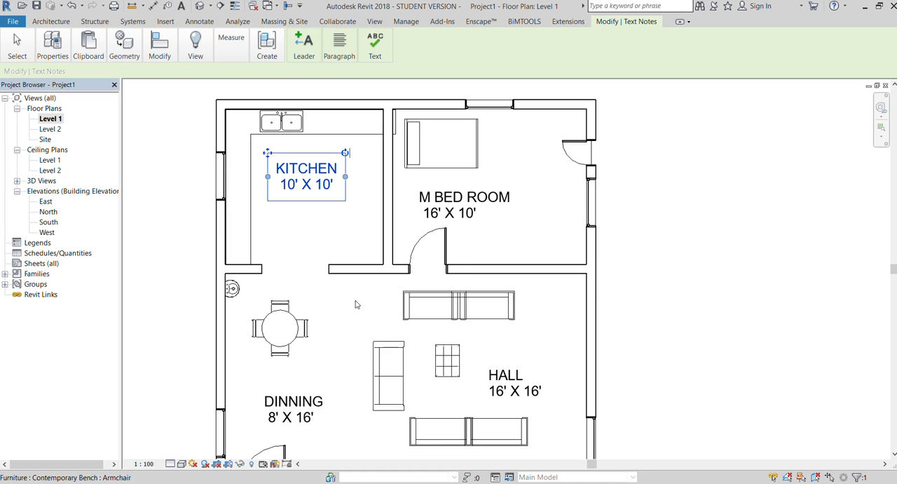
{"action": "left_click", "coordinate": [131, 178]}
{"action": "scroll", "coordinate": [419, 203], "scroll_direction": "down", "scroll_amount": 2}
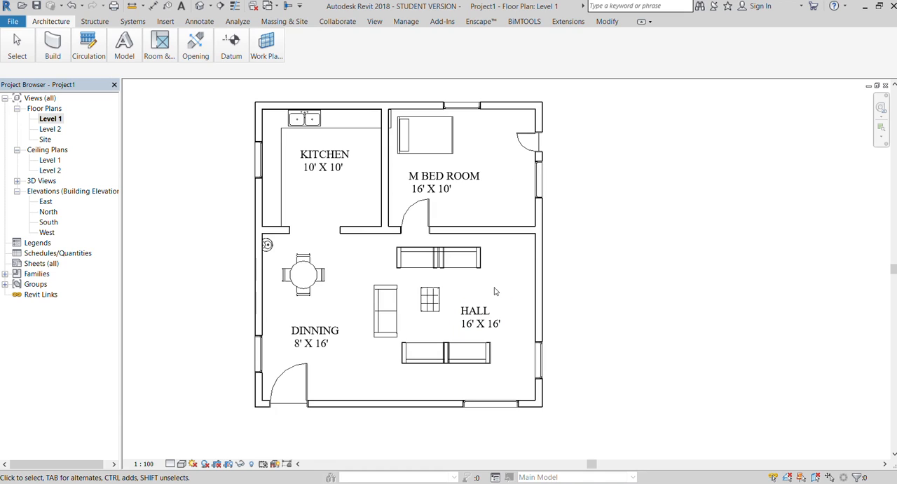
Increase the text size of the room labels' type through the kitchen label, and check the labels across the whole plan.
{"action": "left_click", "coordinate": [322, 155]}
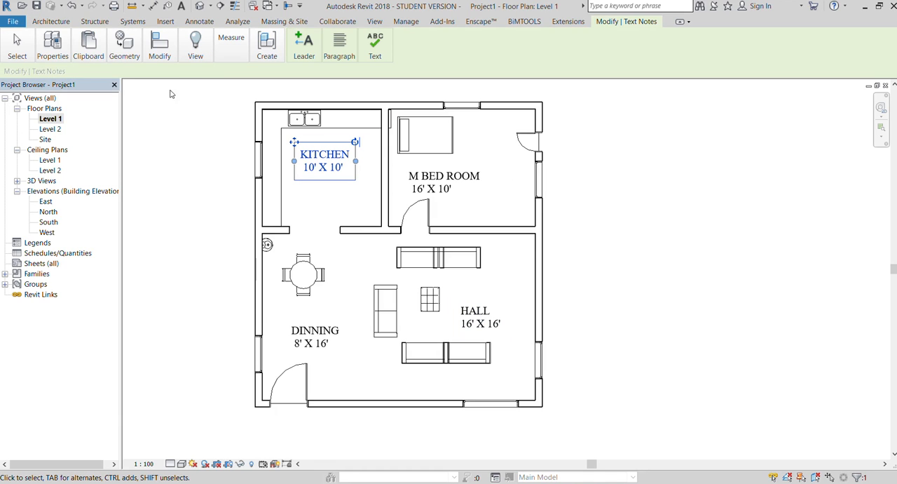
{"action": "left_click", "coordinate": [61, 44]}
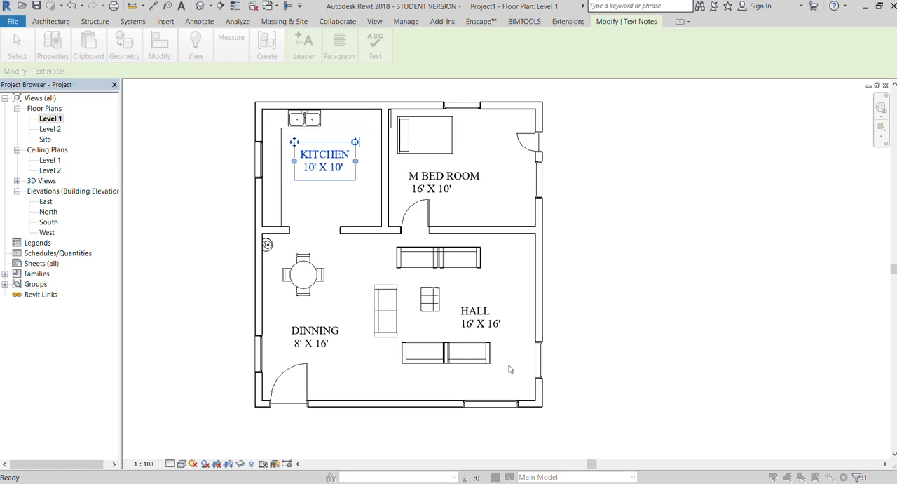
{"action": "left_click", "coordinate": [510, 423]}
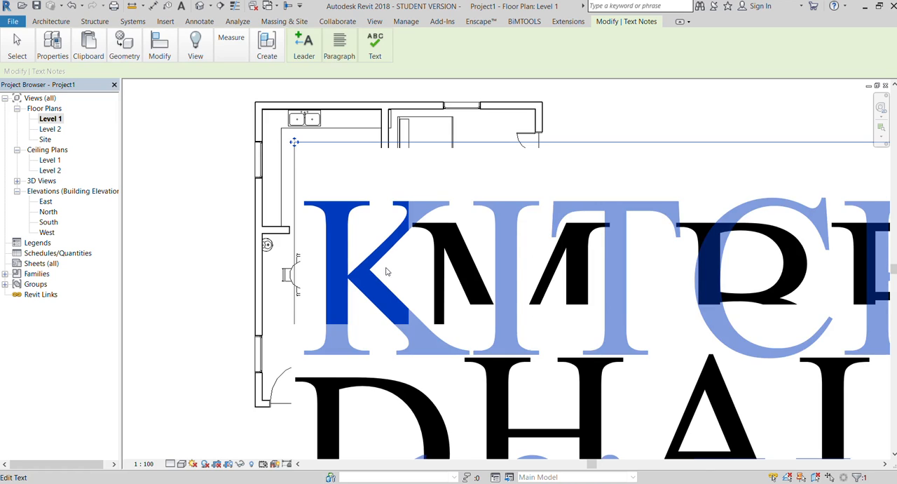
{"action": "scroll", "coordinate": [387, 271], "scroll_direction": "down", "scroll_amount": 5}
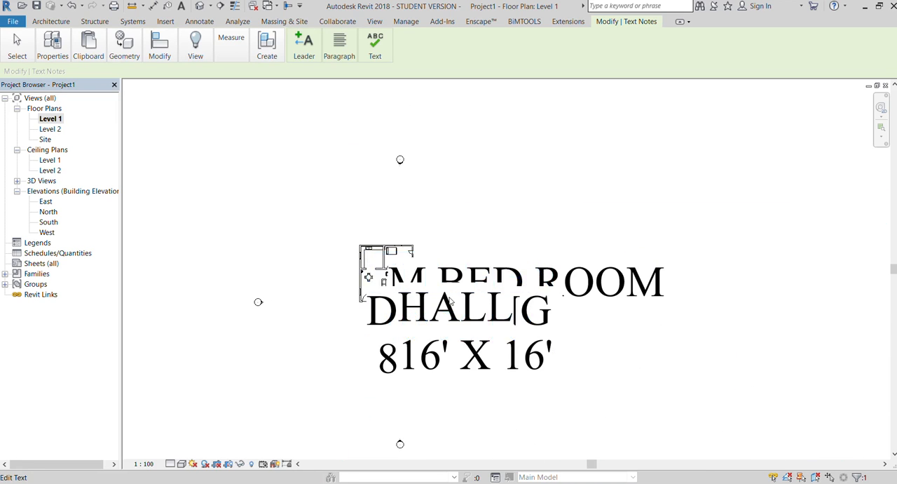
Reduce the oversized text of the room labels' type through the kitchen label and deselect it.
{"action": "double_click", "coordinate": [449, 300]}
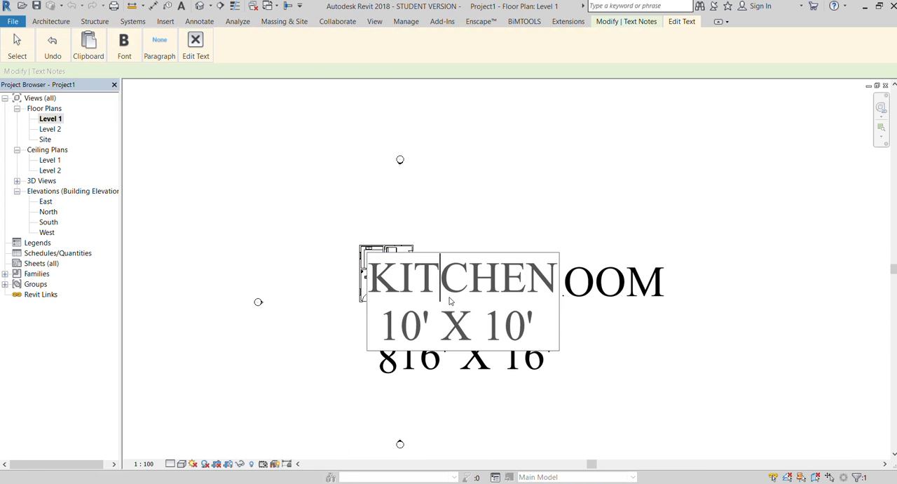
{"action": "left_click", "coordinate": [315, 226]}
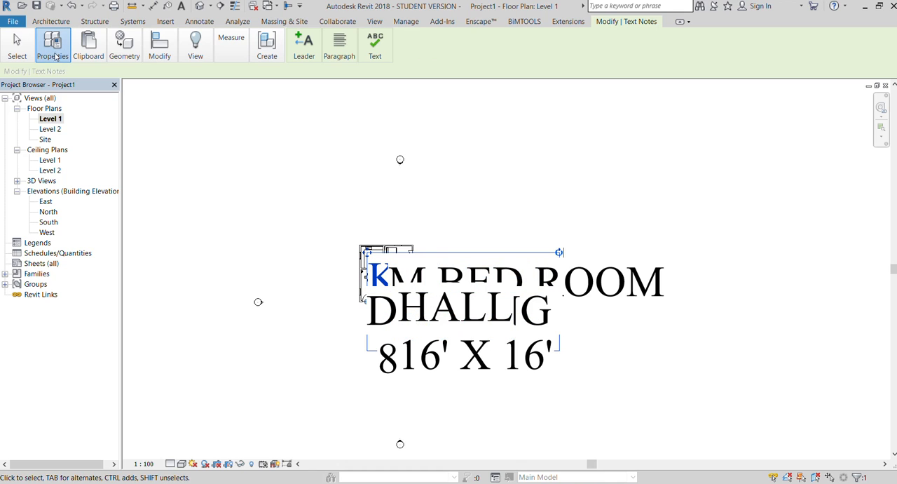
{"action": "left_click", "coordinate": [55, 75]}
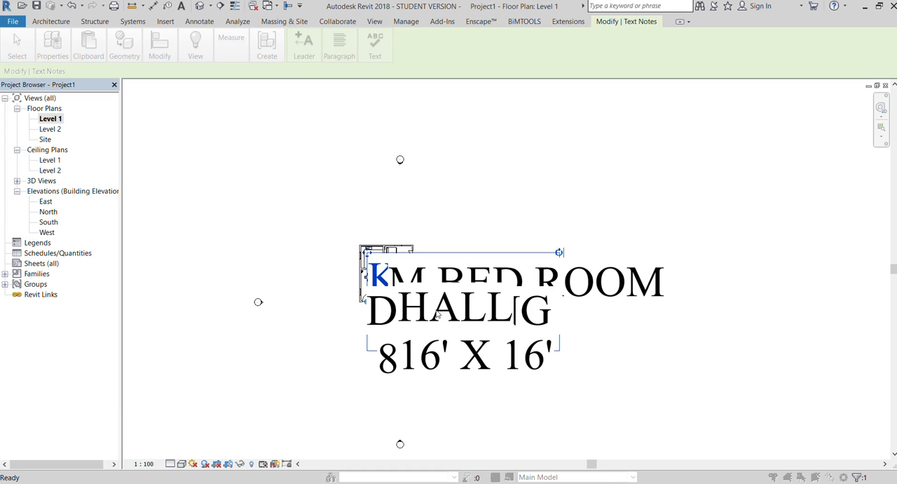
{"action": "left_click", "coordinate": [595, 424]}
{"action": "left_click", "coordinate": [506, 420]}
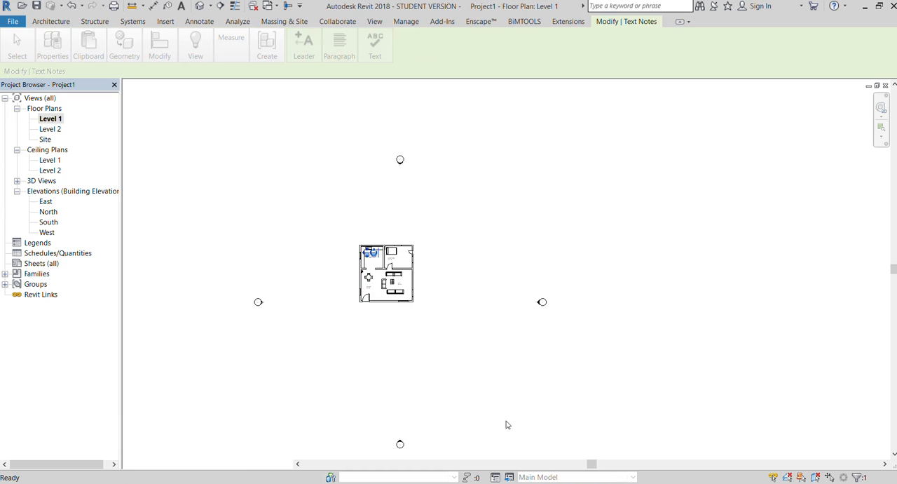
{"action": "left_click", "coordinate": [463, 380]}
Enlarge the room labels' text type to a readable size through the kitchen label, and check the labels across the plan.
{"action": "scroll", "coordinate": [352, 165], "scroll_direction": "up", "scroll_amount": 5}
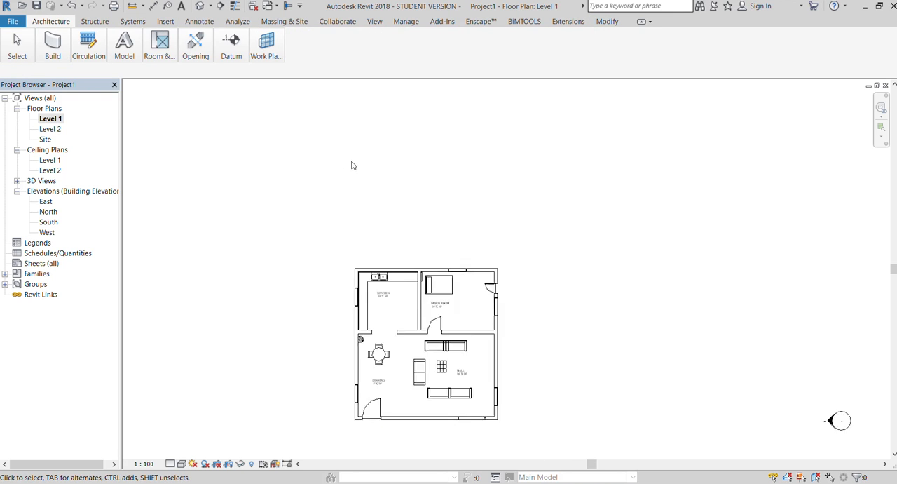
{"action": "scroll", "coordinate": [378, 351], "scroll_direction": "up", "scroll_amount": 5}
{"action": "left_click", "coordinate": [371, 198]}
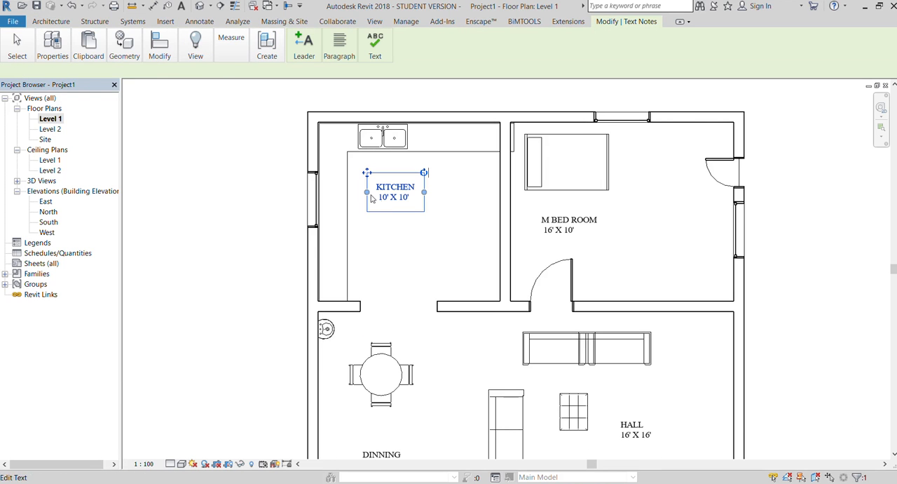
{"action": "left_click", "coordinate": [53, 43]}
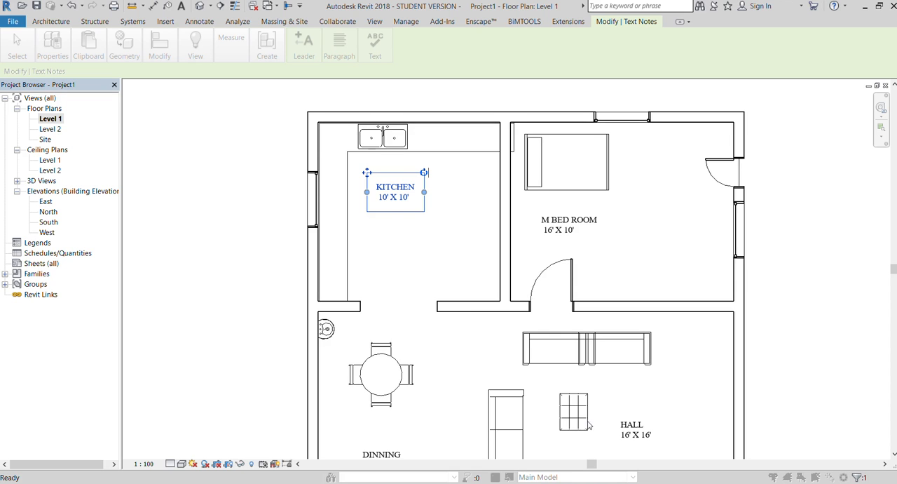
{"action": "scroll", "coordinate": [326, 224], "scroll_direction": "down", "scroll_amount": 5}
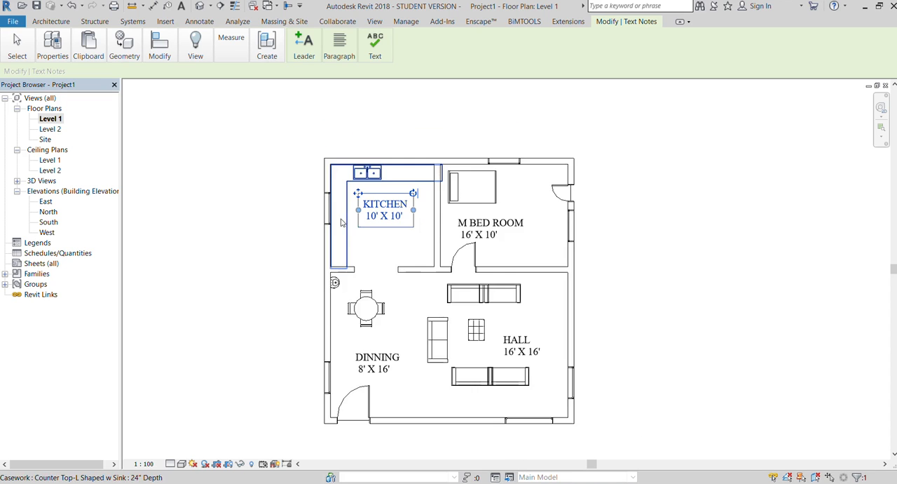
{"action": "left_click", "coordinate": [572, 367]}
{"action": "scroll", "coordinate": [262, 316], "scroll_direction": "up", "scroll_amount": 1}
{"action": "scroll", "coordinate": [240, 294], "scroll_direction": "down", "scroll_amount": 1}
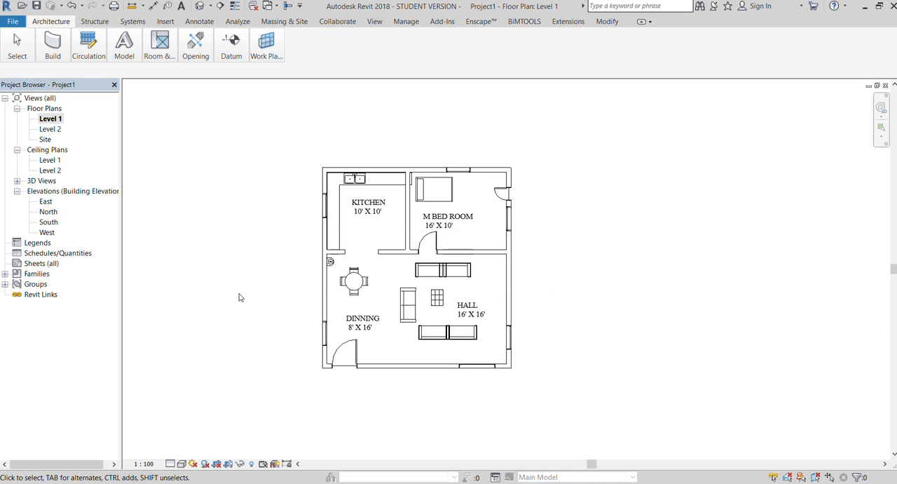
{"action": "scroll", "coordinate": [516, 349], "scroll_direction": "up", "scroll_amount": 1}
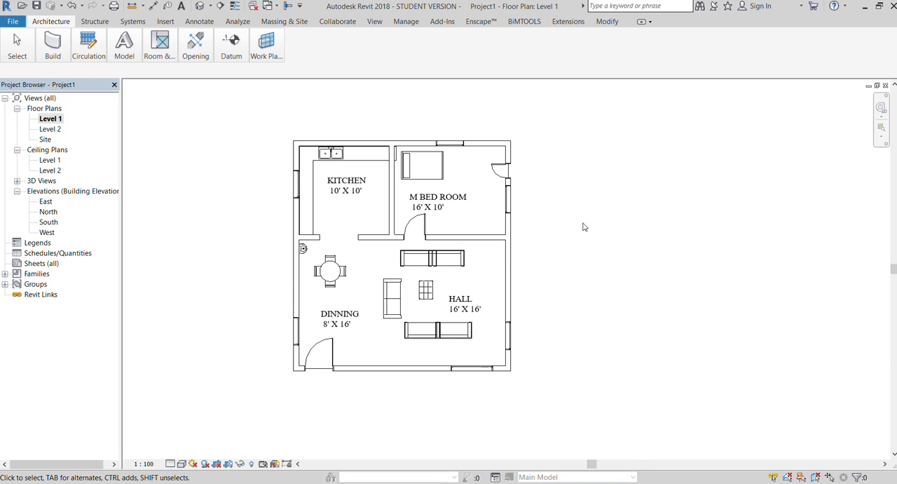
{"action": "left_click", "coordinate": [306, 189]}
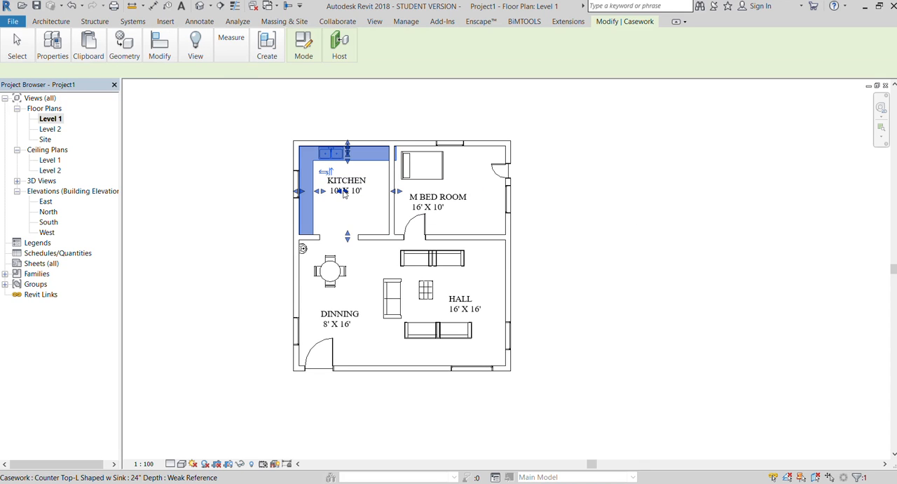
{"action": "left_click", "coordinate": [455, 215]}
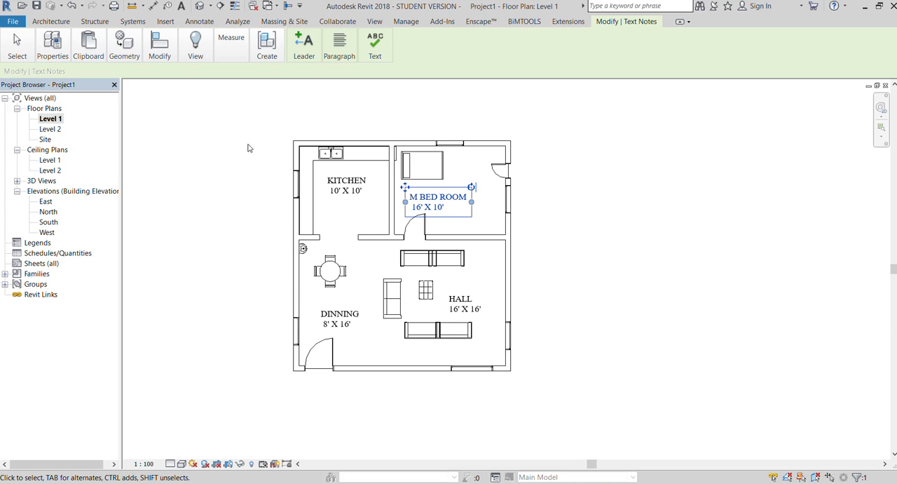
{"action": "double_click", "coordinate": [56, 118]}
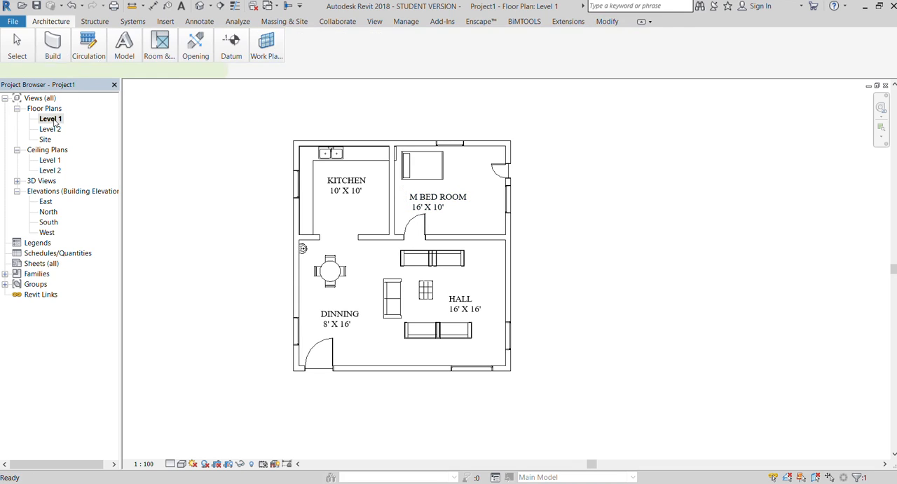
{"action": "left_click", "coordinate": [49, 22]}
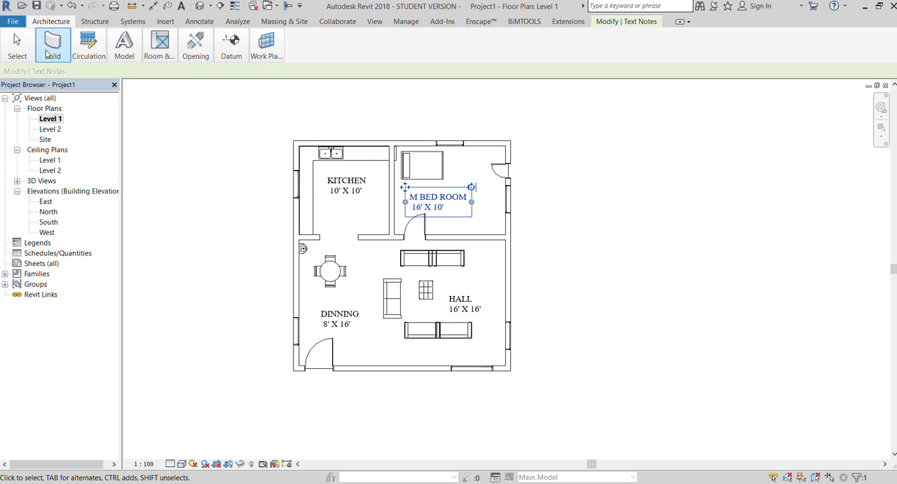